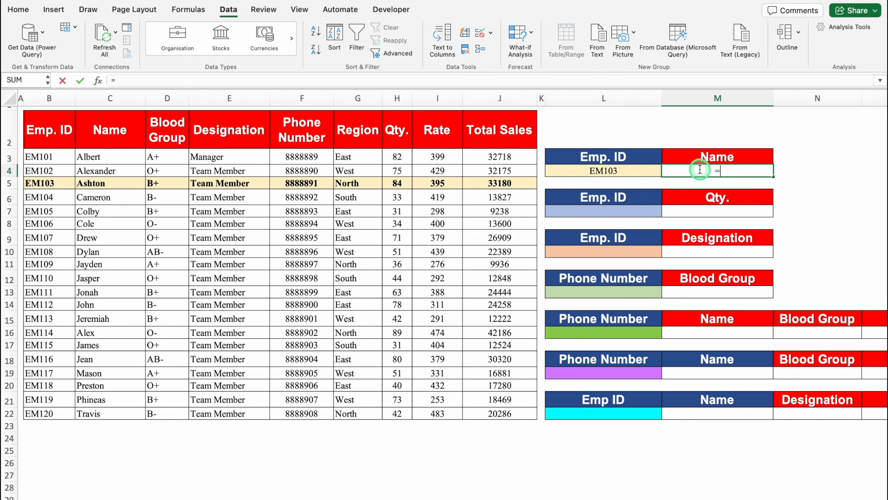
Step: Start a DGET formula in M4 under the Name heading, using B2:J22 as the database
text(=DGET)
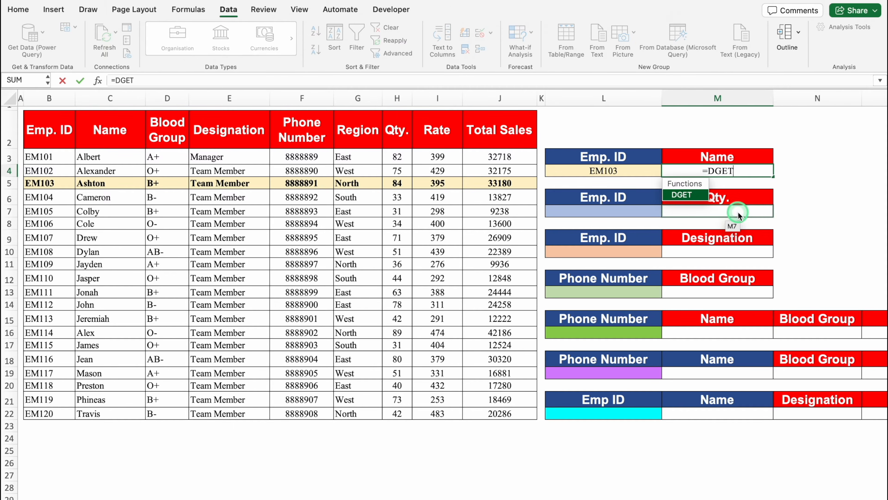
double_click(701, 195)
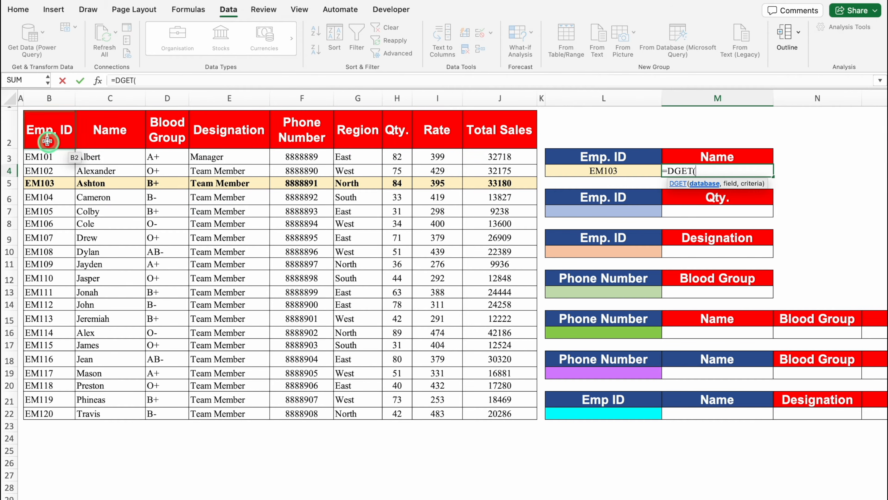
drag(60, 135, 503, 413)
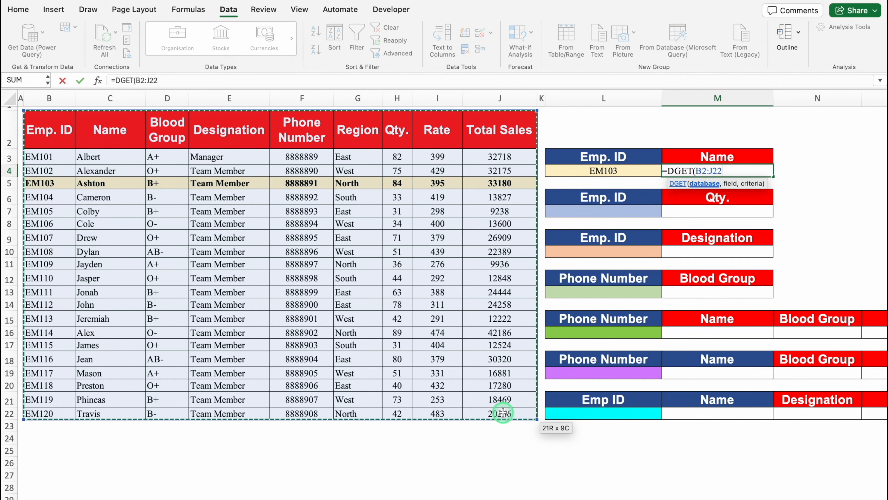
drag(502, 413, 503, 413)
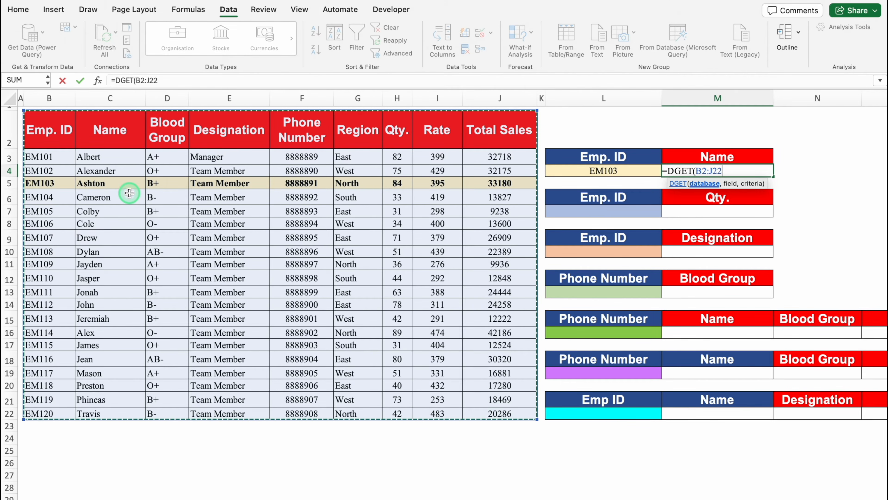
click(54, 129)
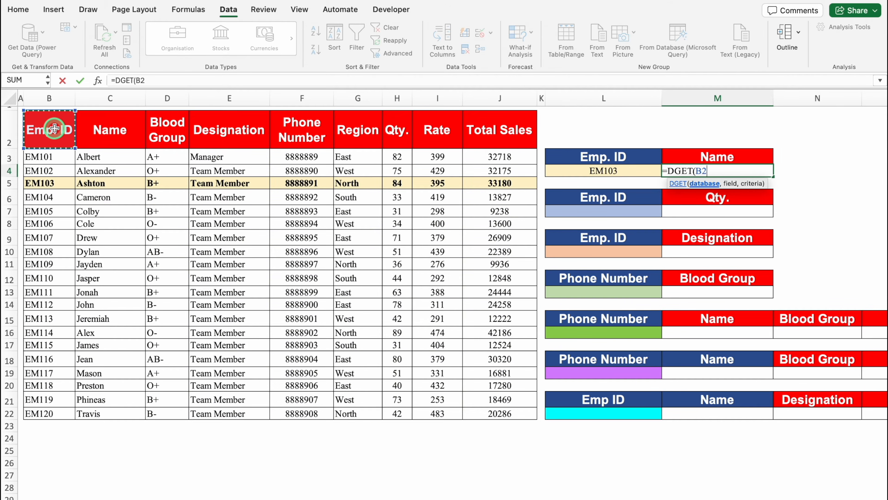
key(ctrl+shift+Down)
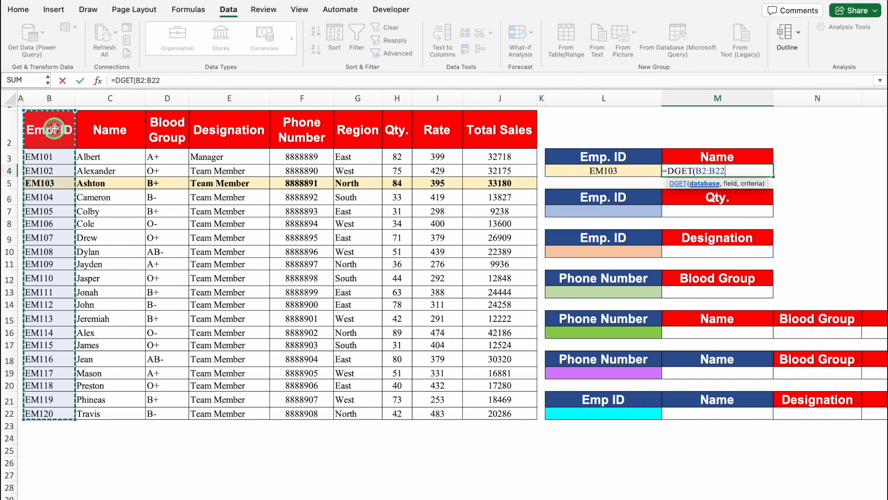
key(ctrl+shift+Right)
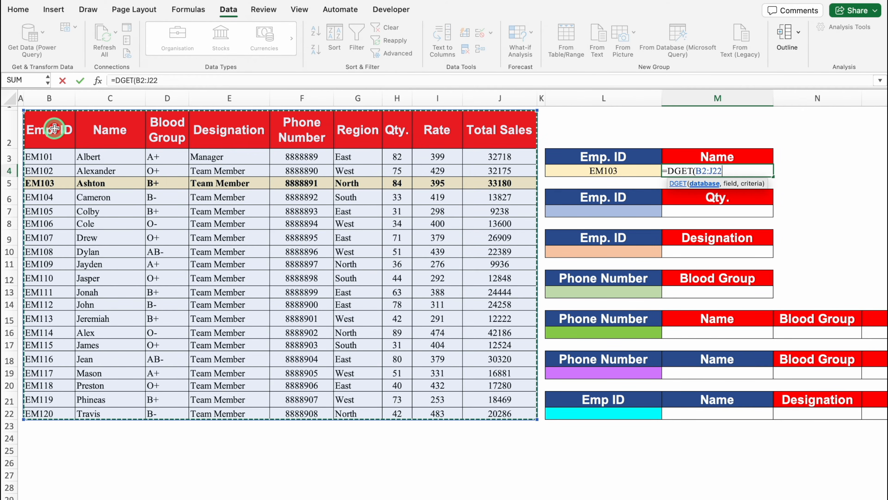
text(,)
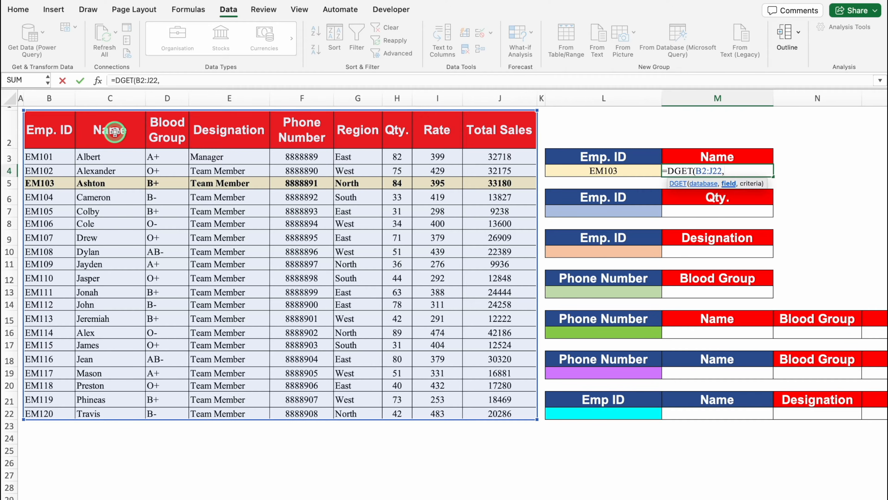
Step: Complete the Name lookup formula in M4 with field 2 and criteria range L3:L4
text(2,)
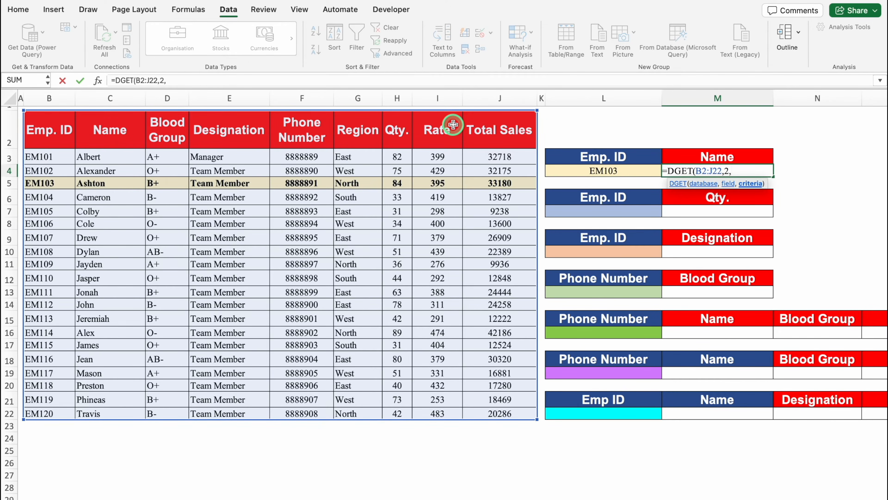
click(641, 156)
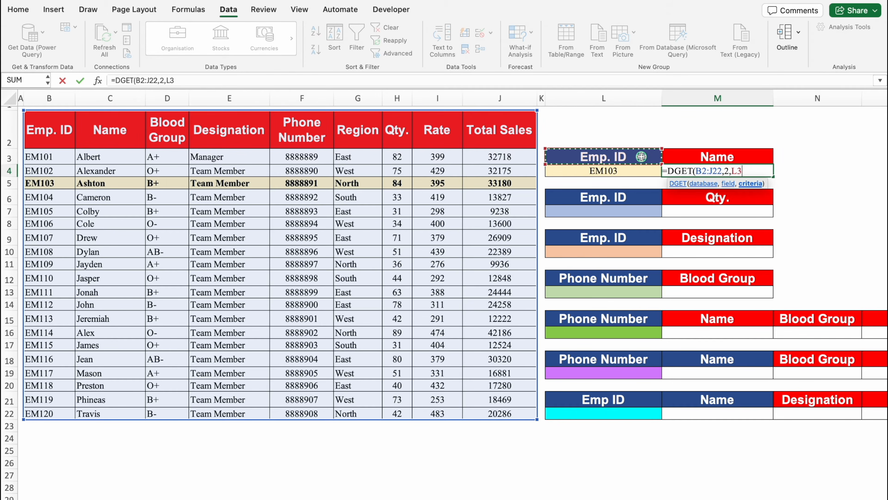
drag(641, 156, 642, 170)
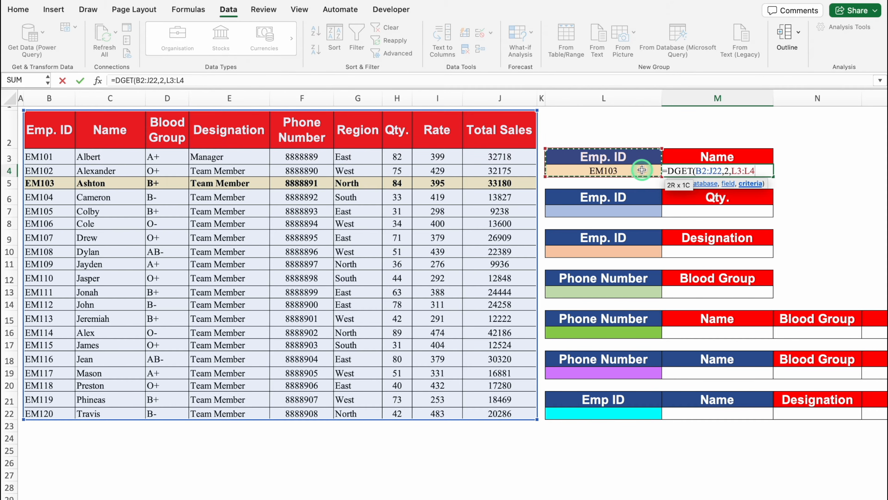
text())
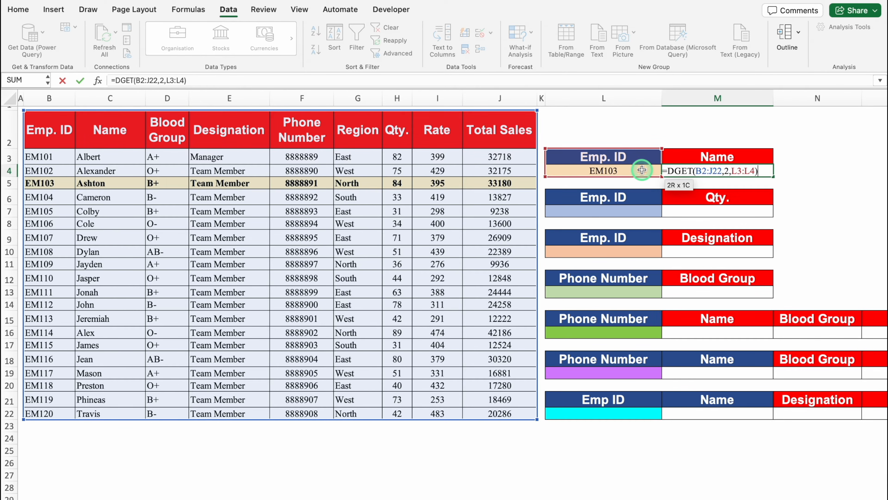
key(Return)
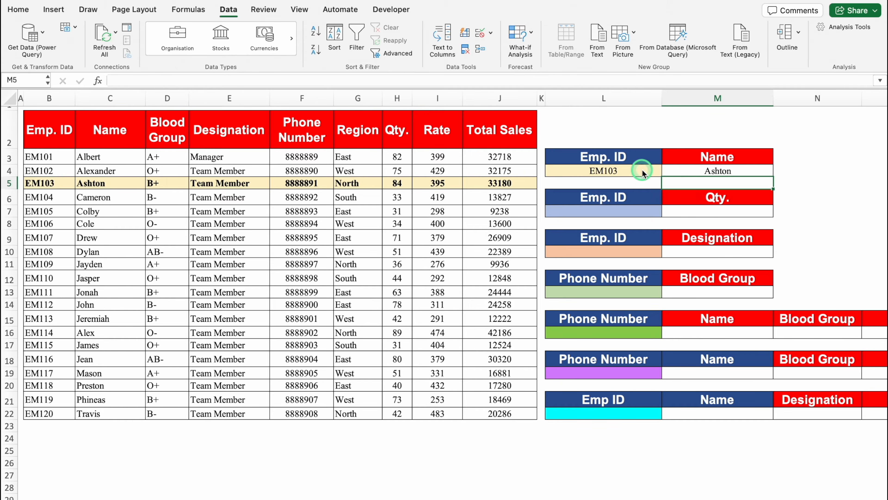
Step: Change the Emp. ID in L4 to the employee ID listed in B15
click(616, 171)
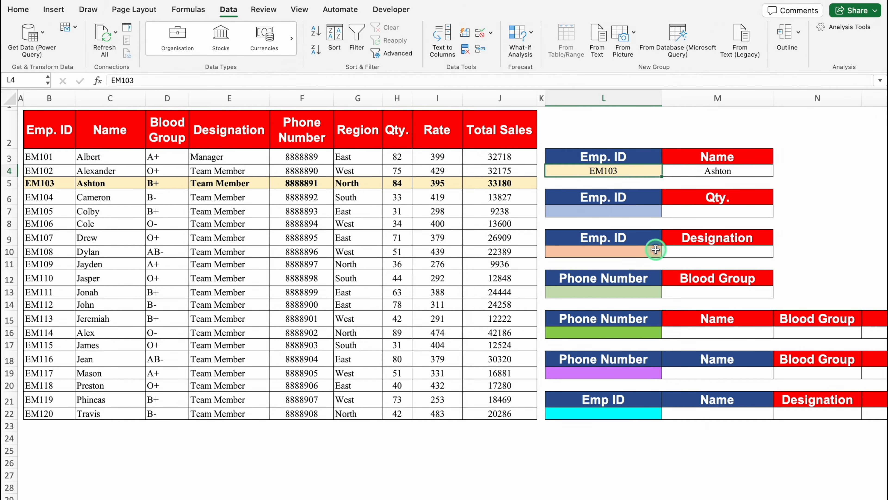
text(EM11)
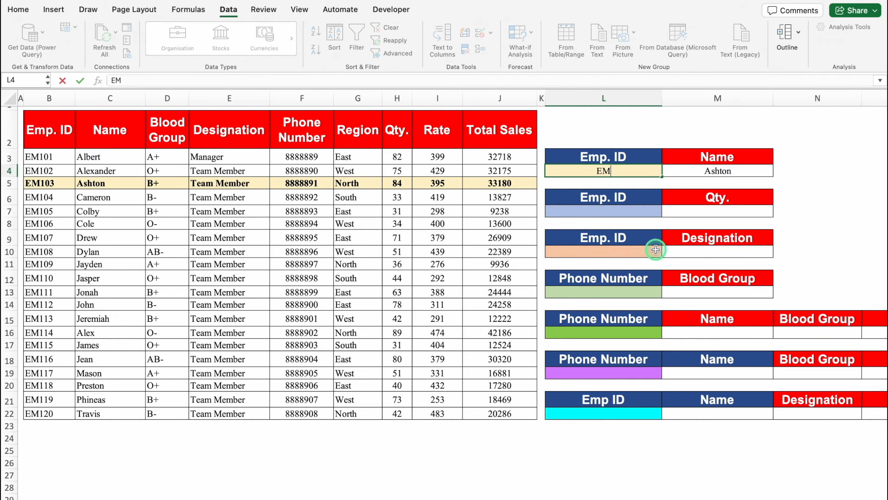
text(3)
key(Return)
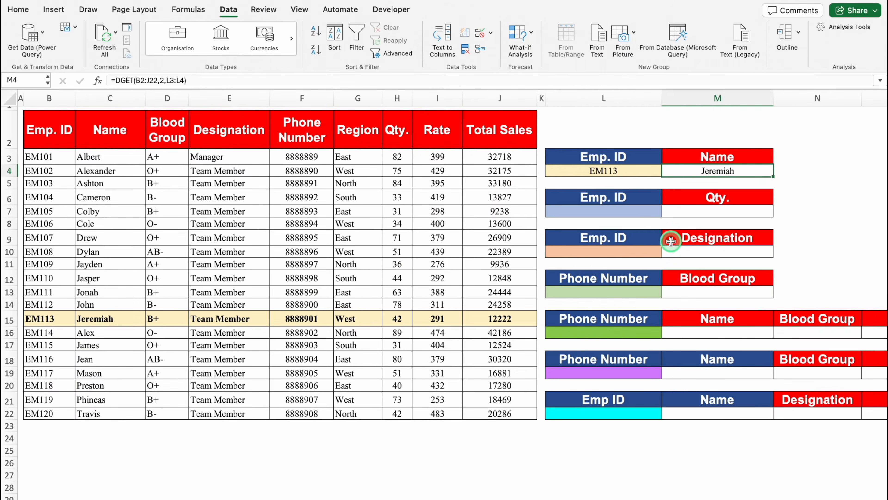
Step: Fill L7, the Emp. ID cell of the Qty. lookup, with the employee ID listed in B6
click(604, 214)
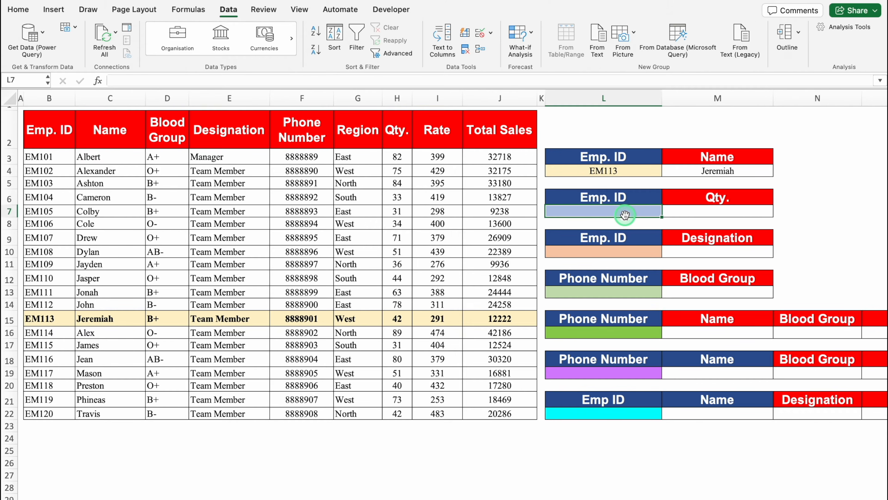
text(EM)
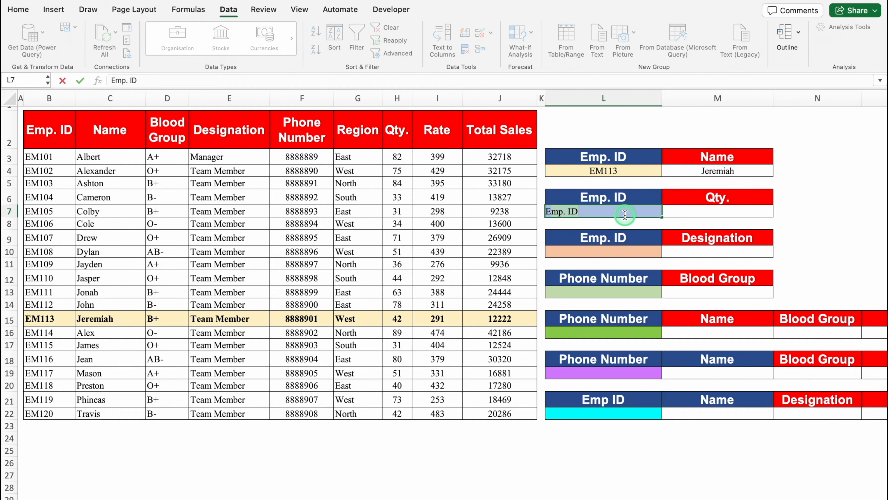
text(104)
key(Return)
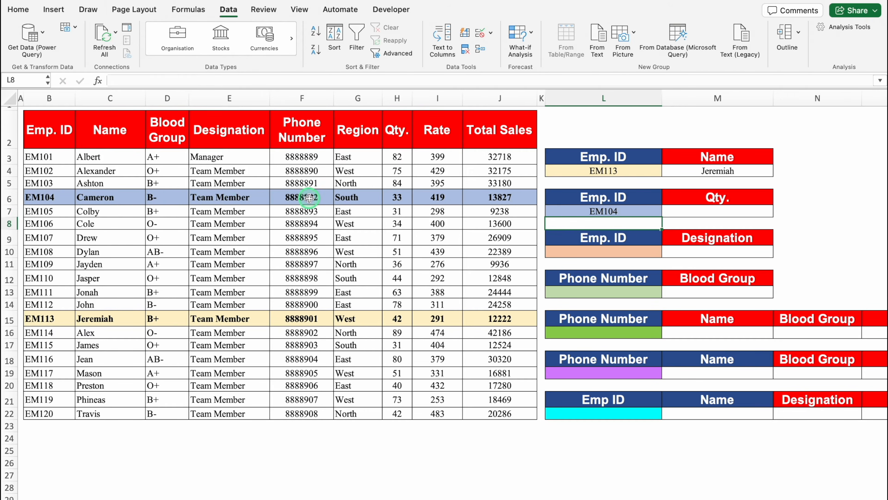
Step: Start a DGET formula in M7 under the Qty. heading, with B2:J22 as the database
click(729, 211)
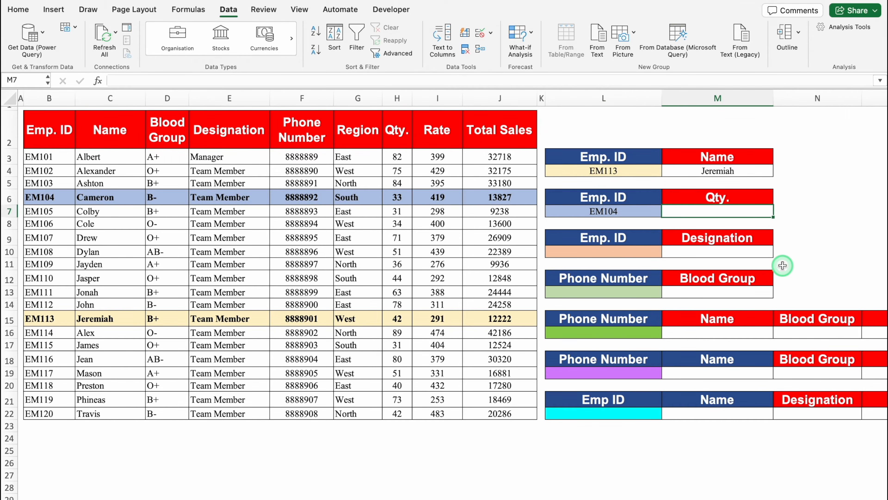
text(=)
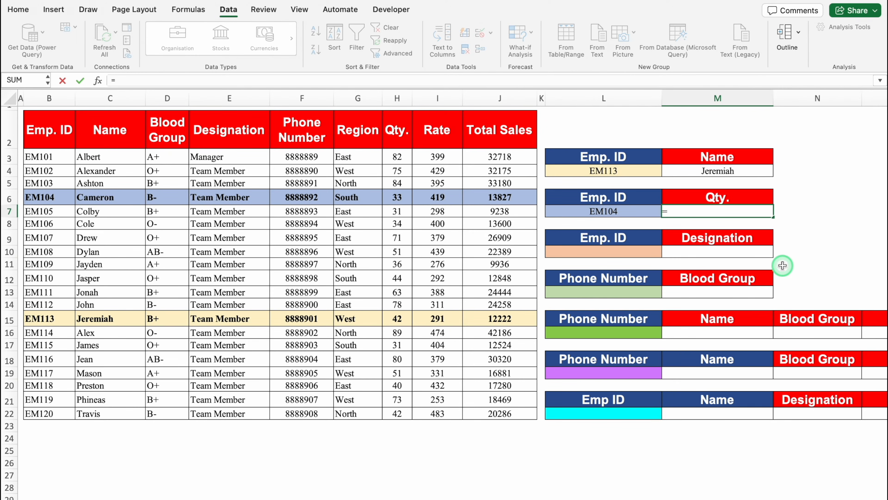
text(DGET)
double_click(680, 238)
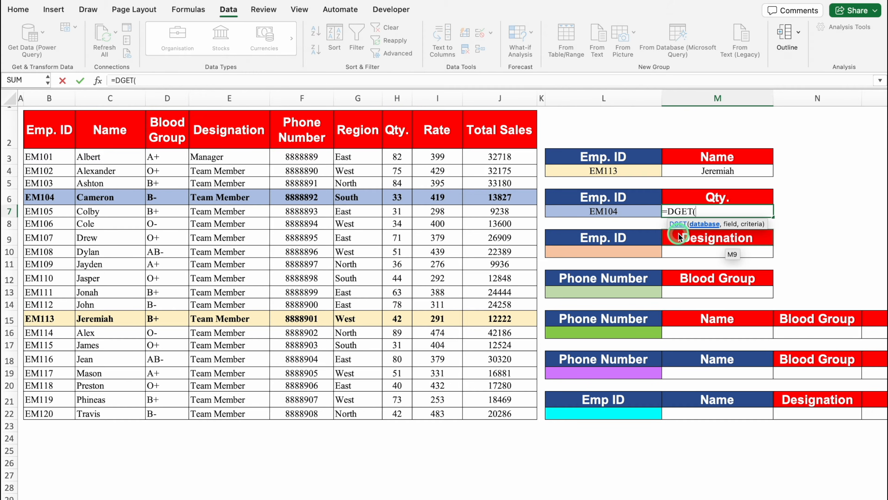
click(53, 133)
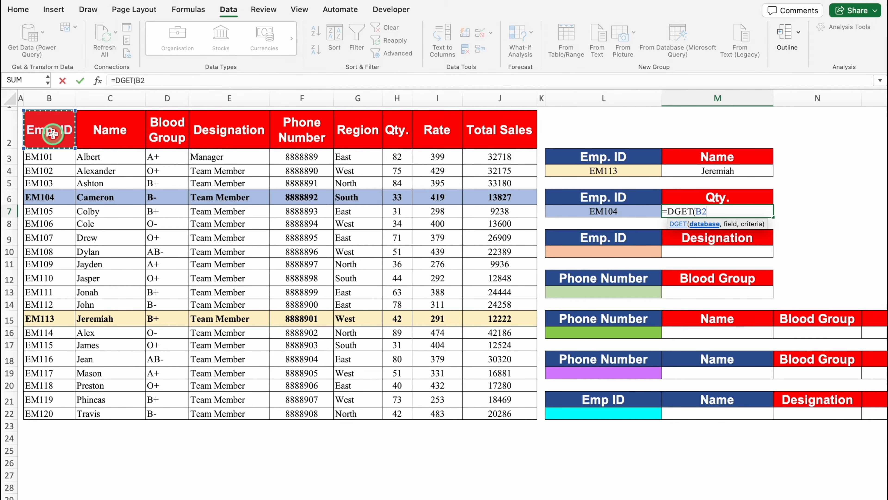
key(super+shift+Down)
key(super+shift+Right)
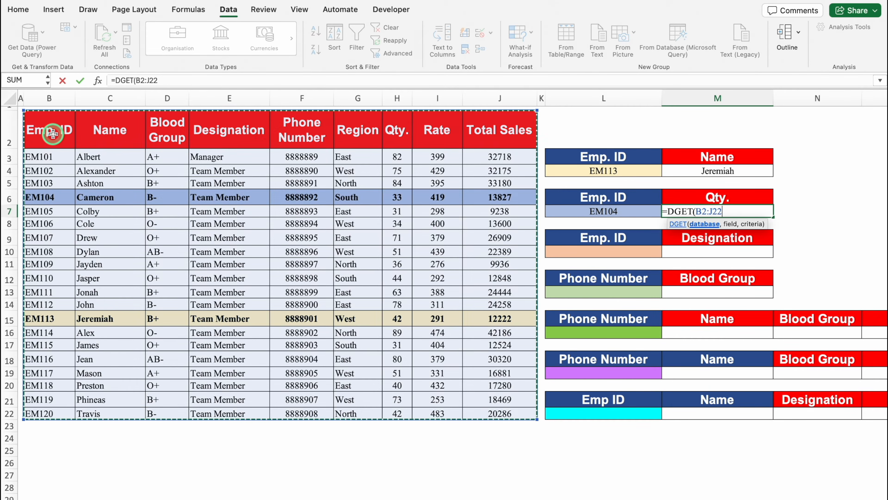
text(,)
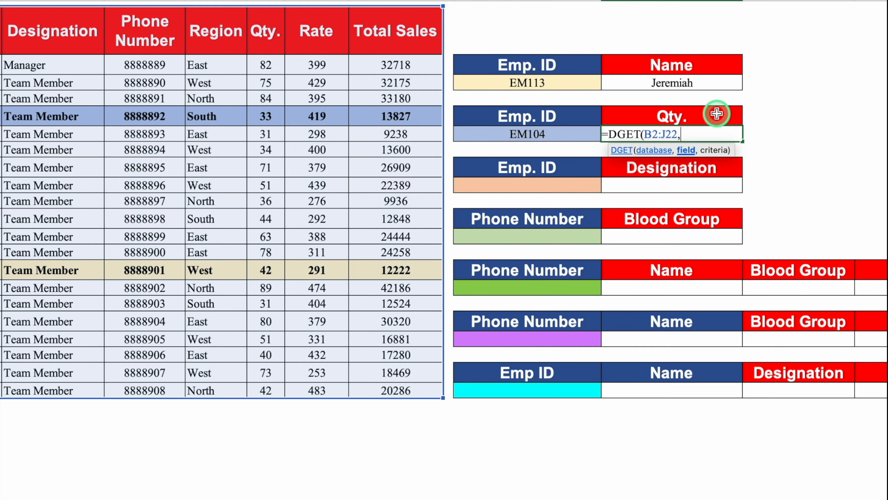
Step: Enter "Qty." in double quotation marks as the field argument of the DGET formula in M7
text(Q)
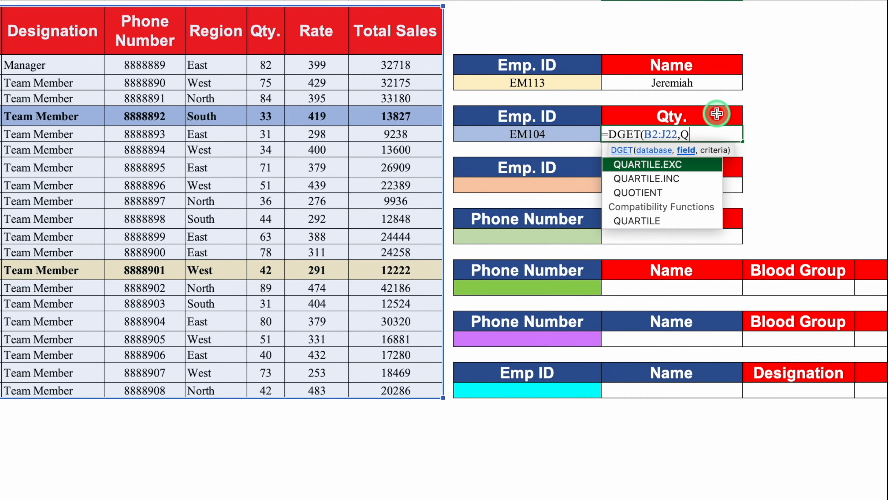
text(ty.)
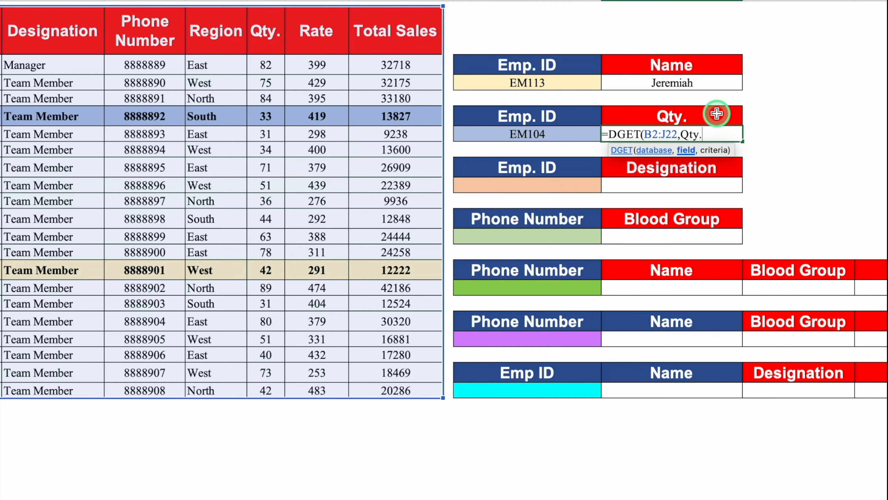
text(")
click(681, 134)
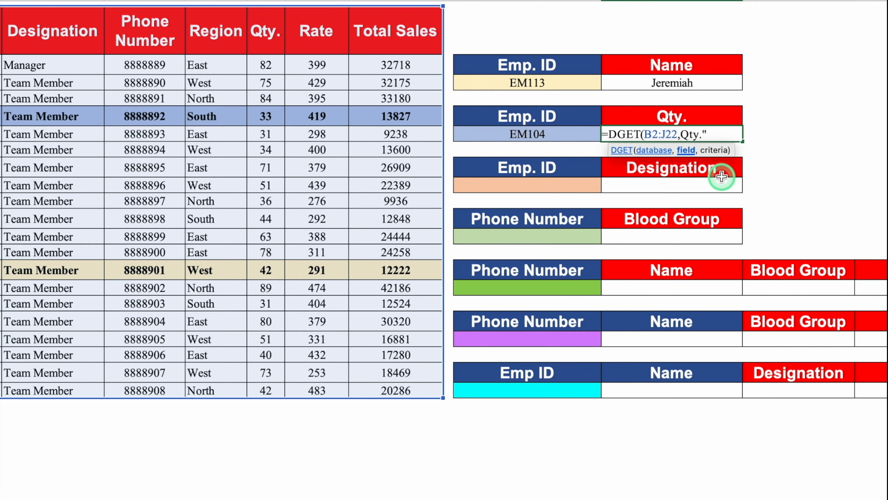
text(")
click(725, 133)
text(,)
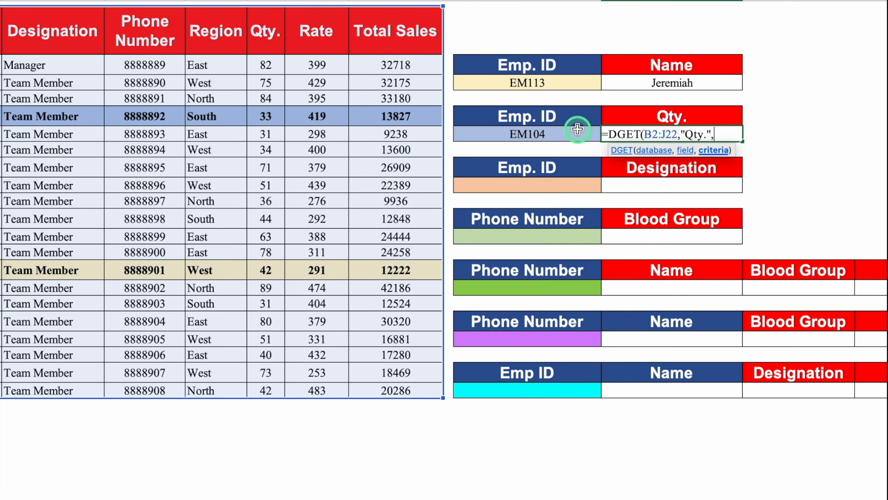
Step: Finish the Qty. lookup formula in M7 with L6:L7 as the criteria range
click(570, 116)
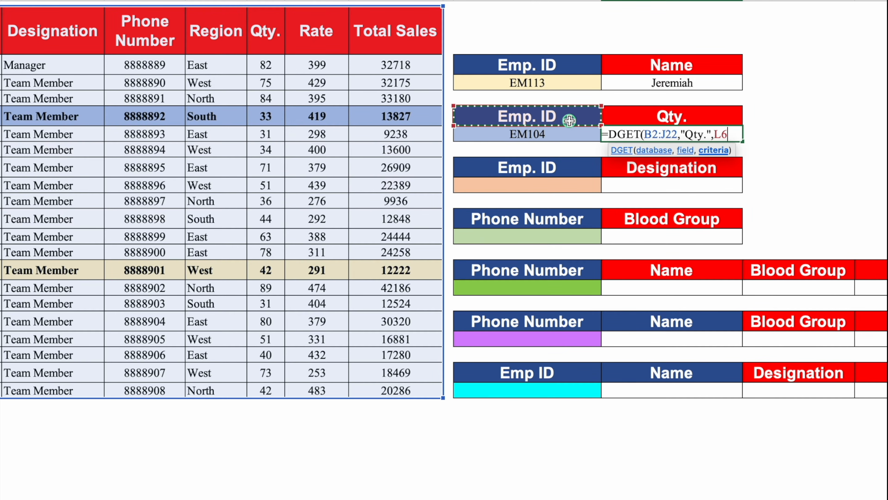
drag(570, 117, 570, 130)
text())
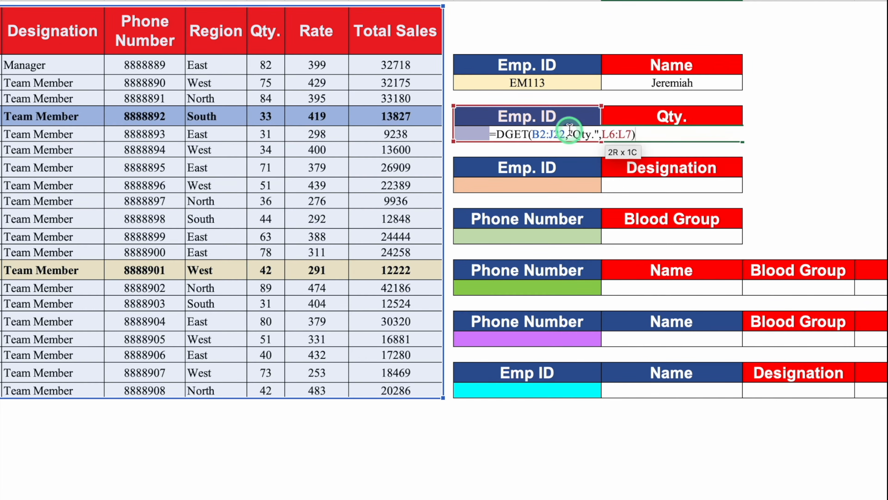
key(Return)
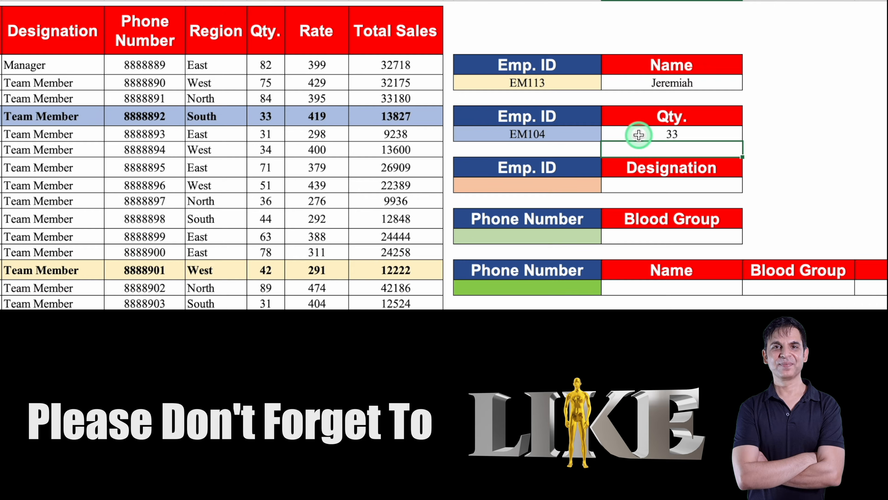
Step: Change the Emp. ID in L7 to the employee ID listed in B4
click(541, 132)
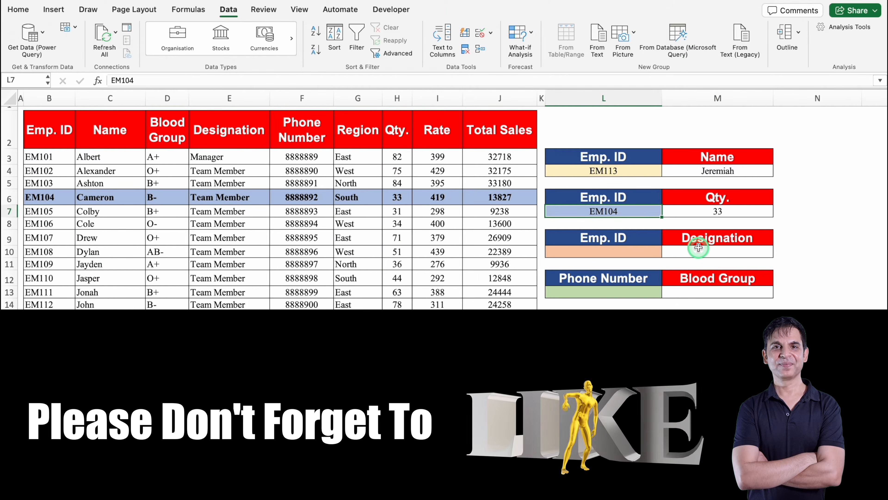
text(EM102)
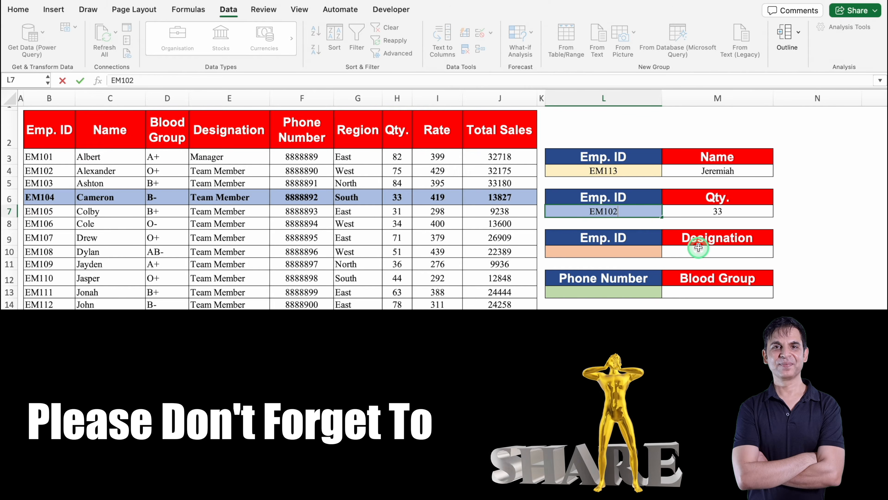
key(Return)
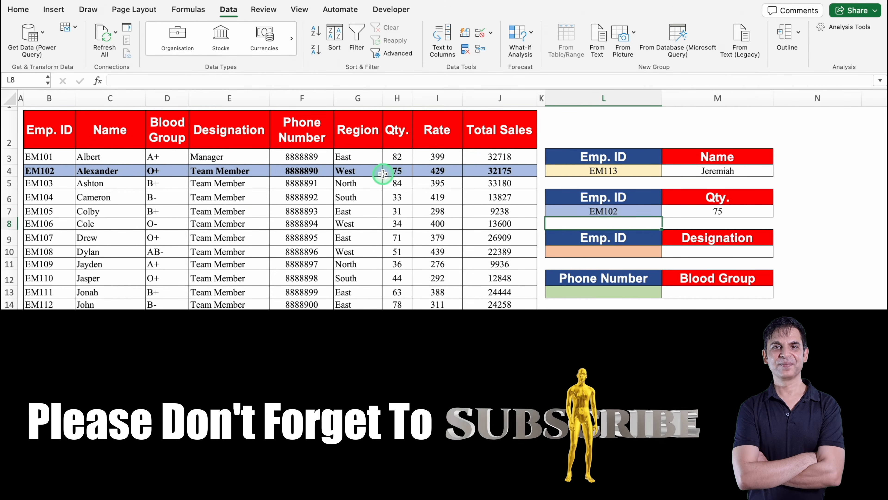
Step: Change the Emp. ID in L7 to the employee ID listed in B11
click(640, 212)
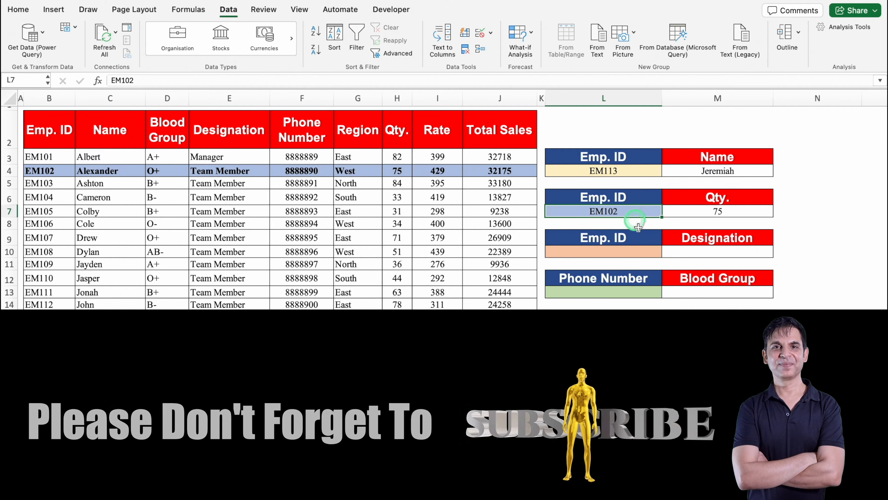
text(E)
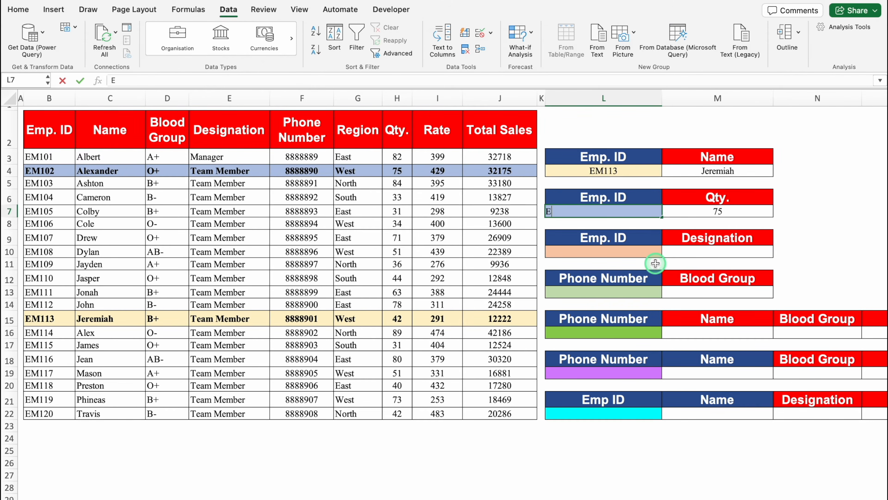
text(M109)
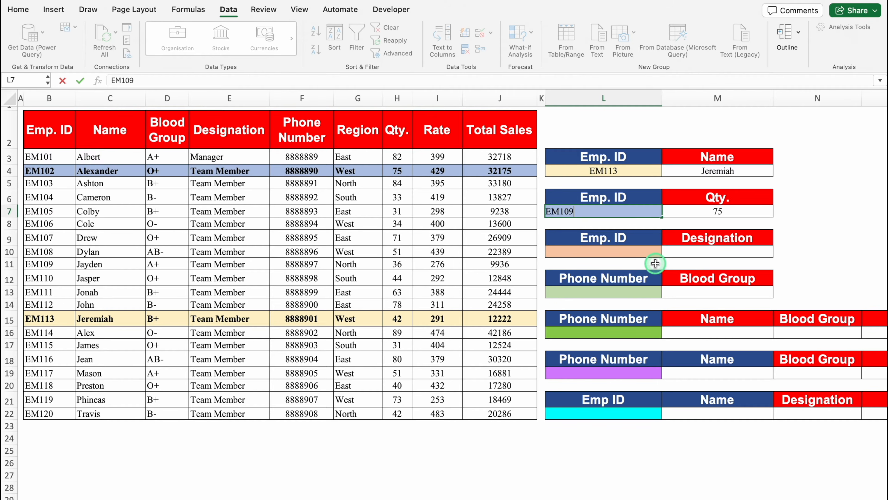
key(Return)
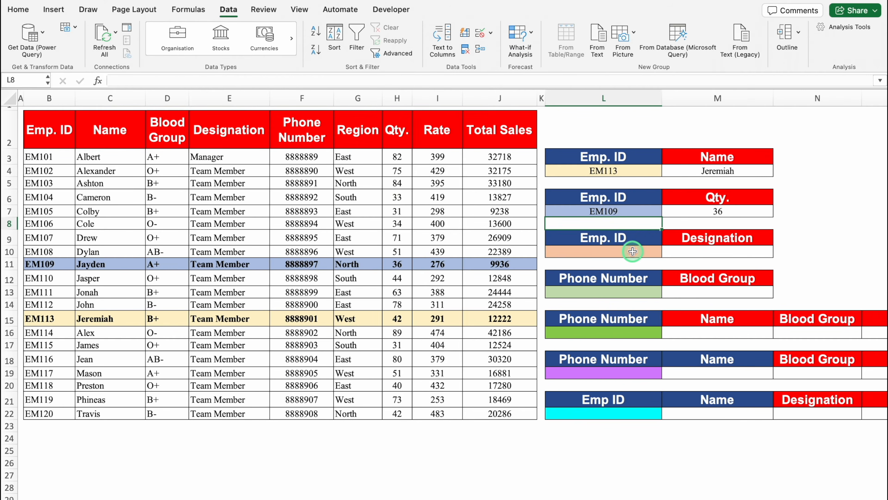
Step: Set up data validation on the empty Emp. ID cell L10, allowing a List
click(633, 252)
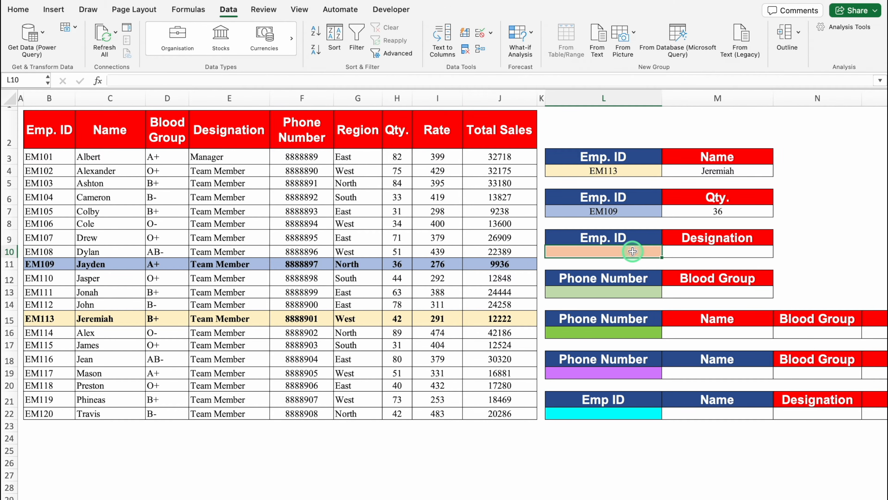
click(229, 9)
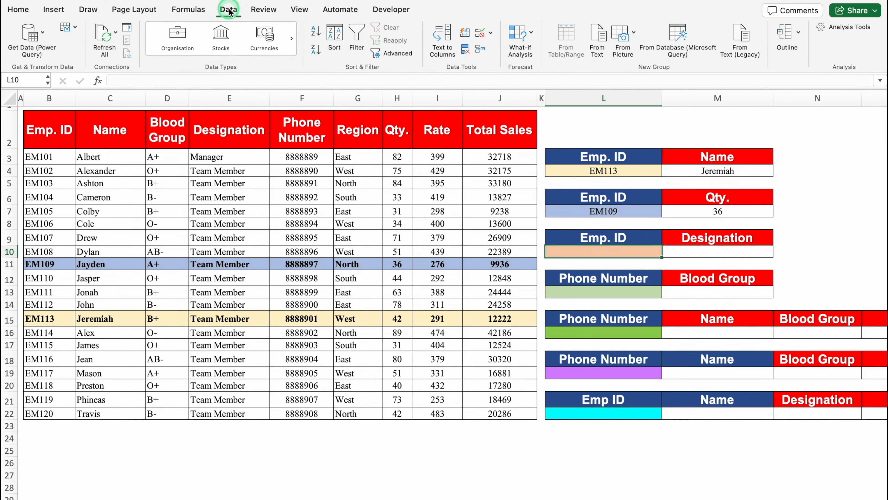
click(491, 33)
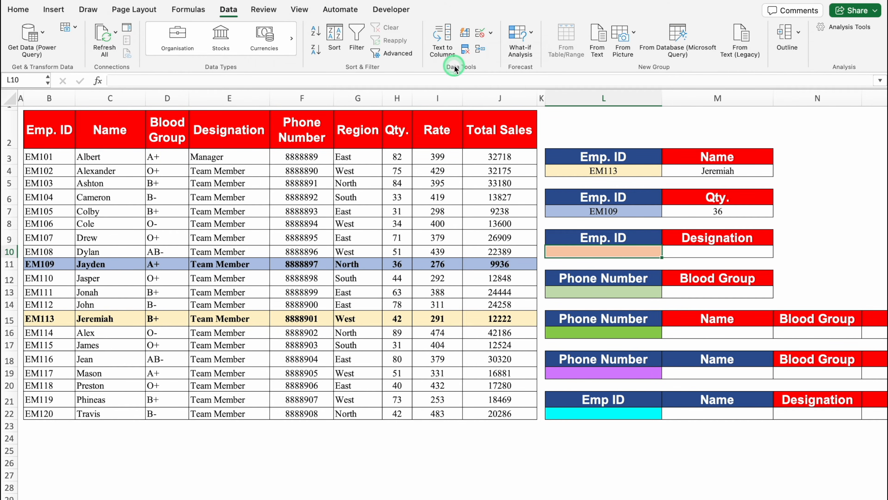
click(491, 33)
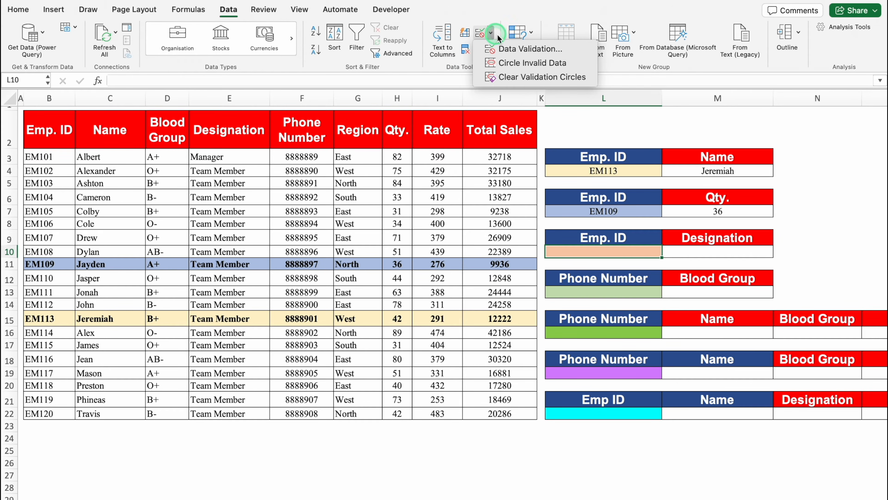
click(531, 46)
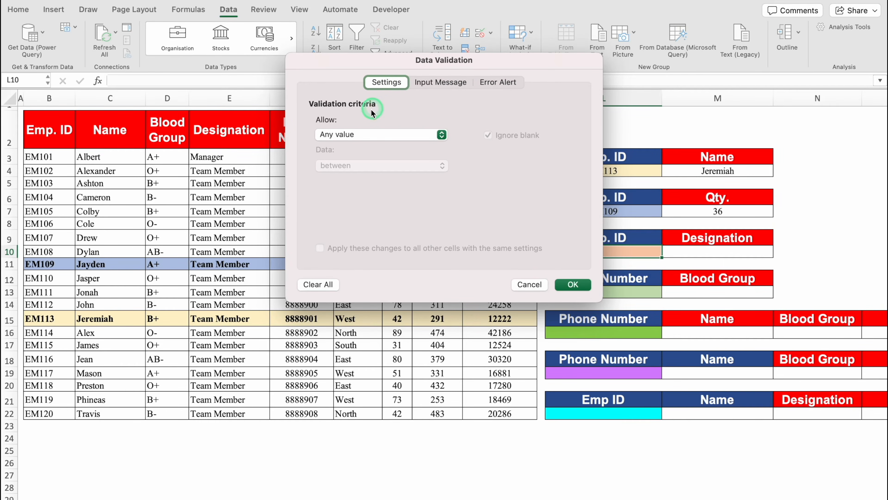
click(440, 132)
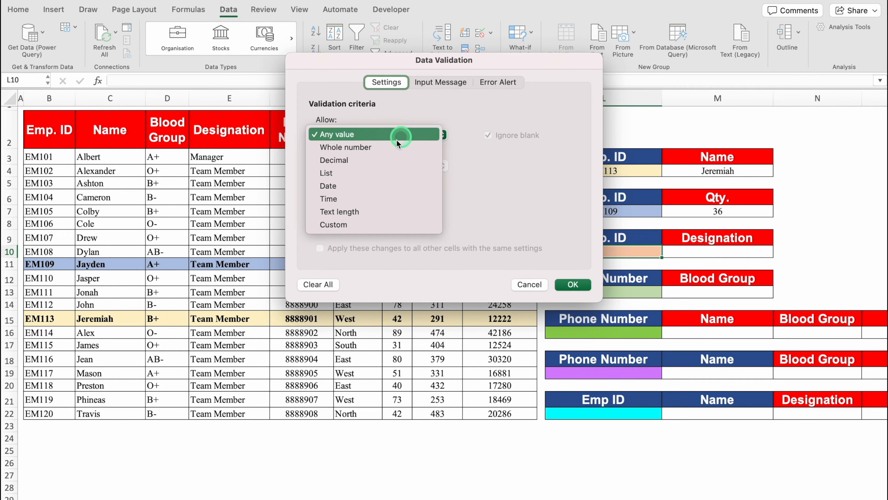
click(375, 174)
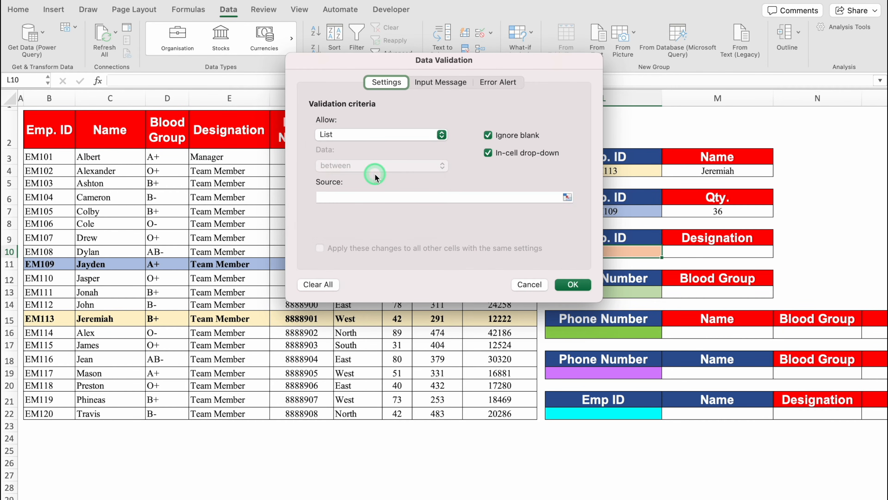
Step: Apply B3:B22 as the list source for L10 and choose the employee ID from B7 in its drop-down
click(381, 197)
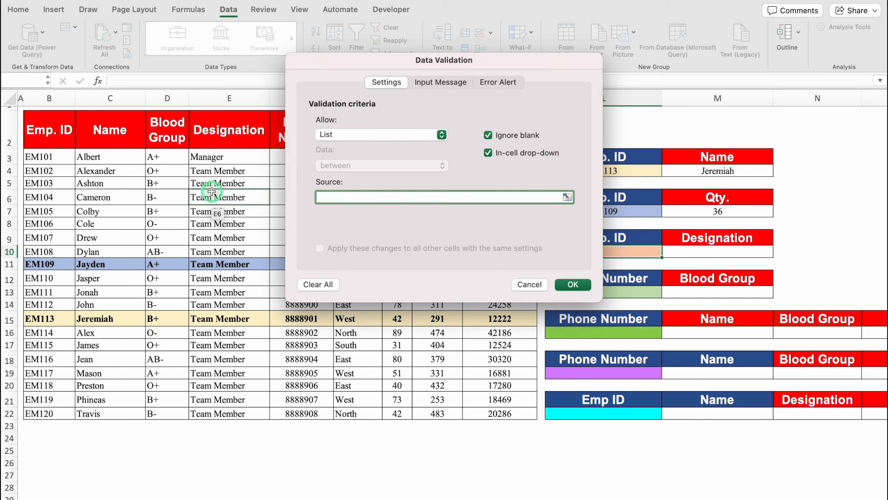
click(59, 158)
drag(59, 159, 69, 408)
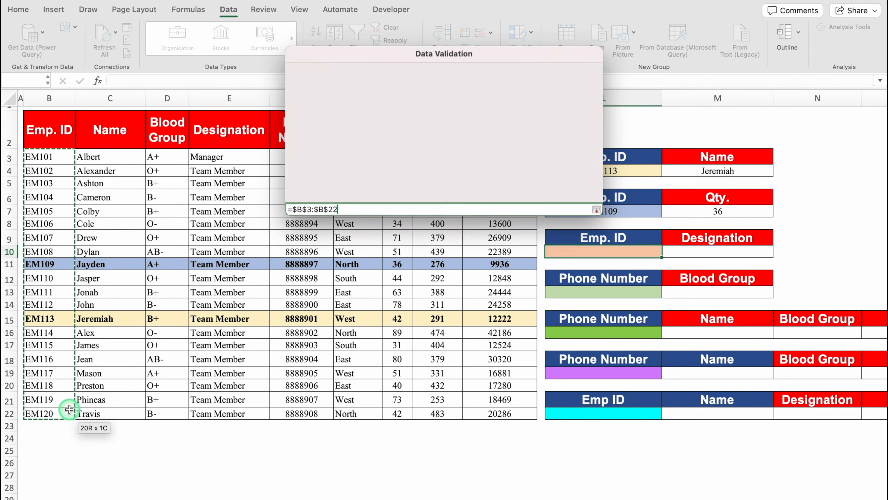
click(56, 160)
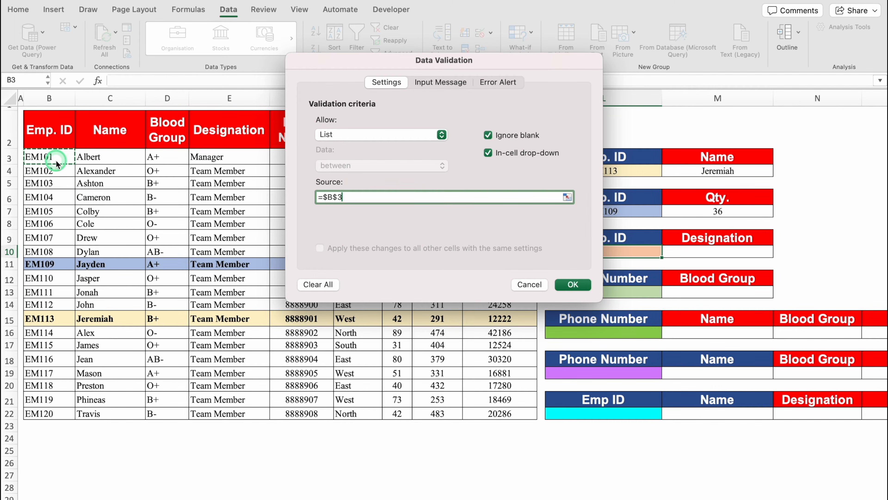
key(super+shift+Down)
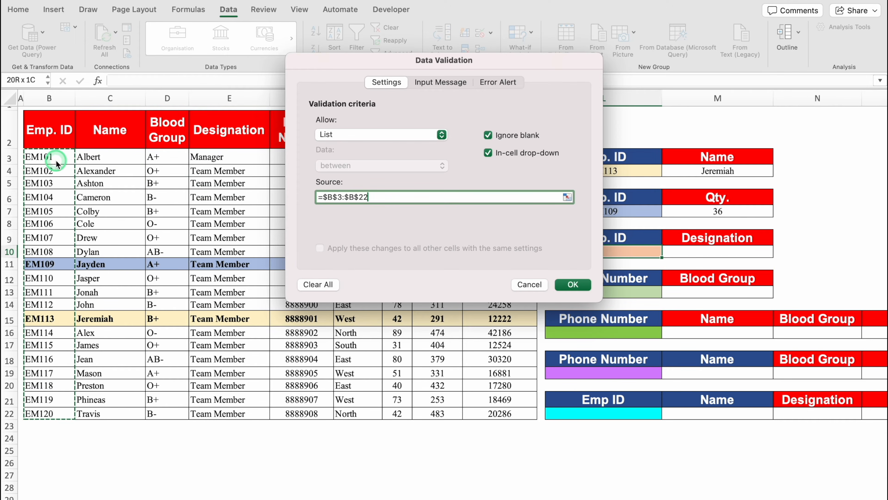
click(574, 284)
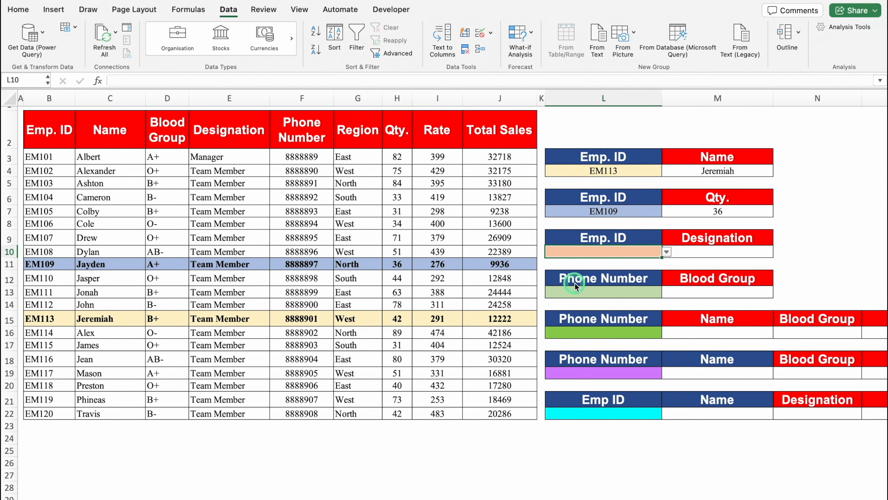
click(667, 251)
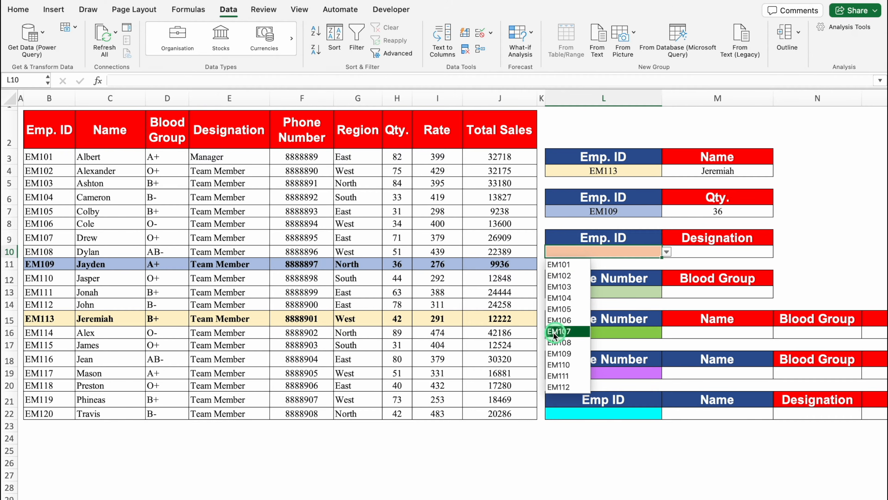
click(579, 309)
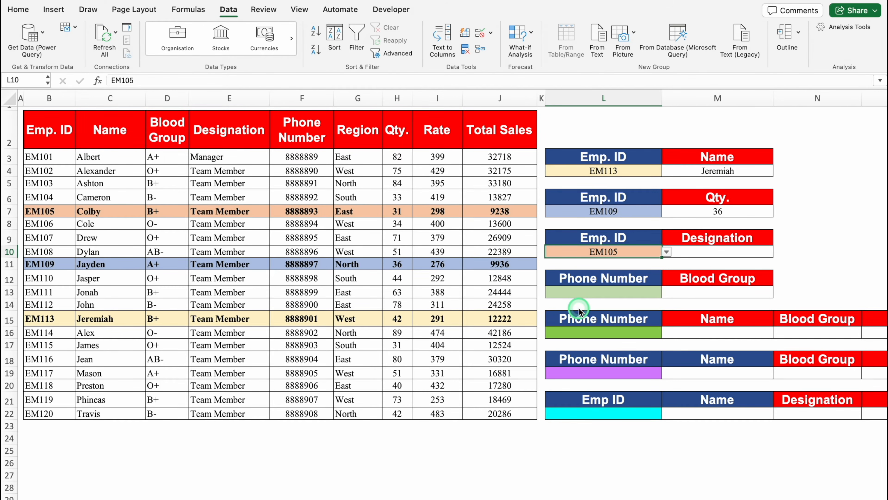
Step: Add a List data validation to the Designation heading in M9, with the table headers B2:J2 as the source
click(713, 241)
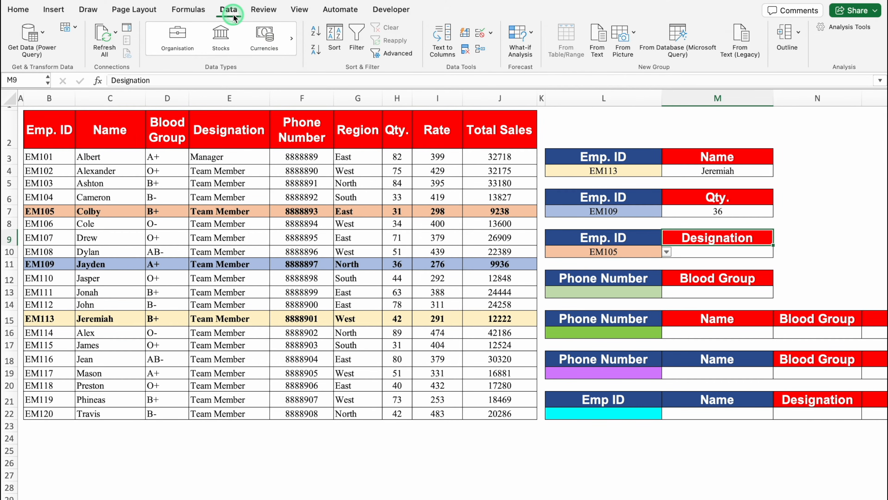
click(491, 33)
click(517, 48)
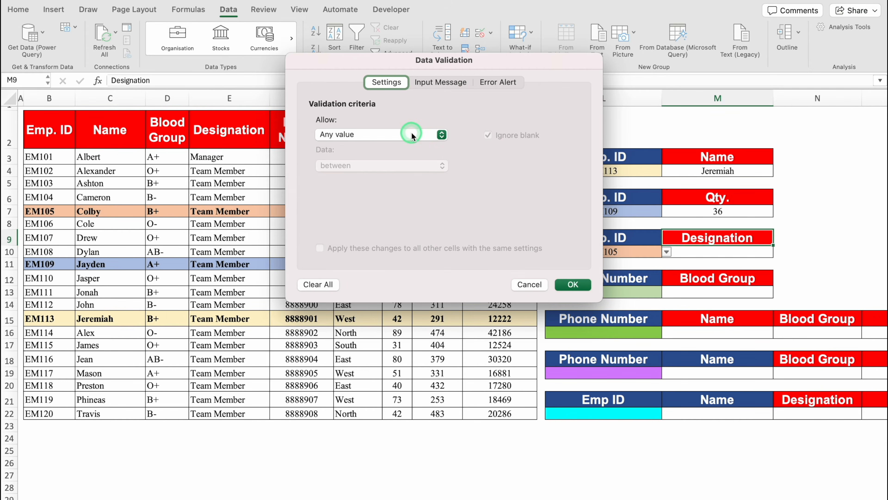
click(412, 132)
click(351, 172)
click(347, 199)
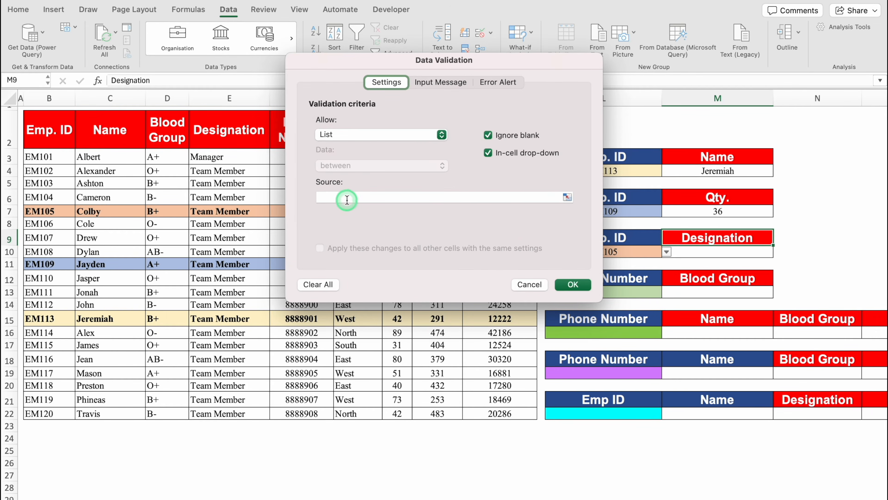
drag(421, 64, 402, 215)
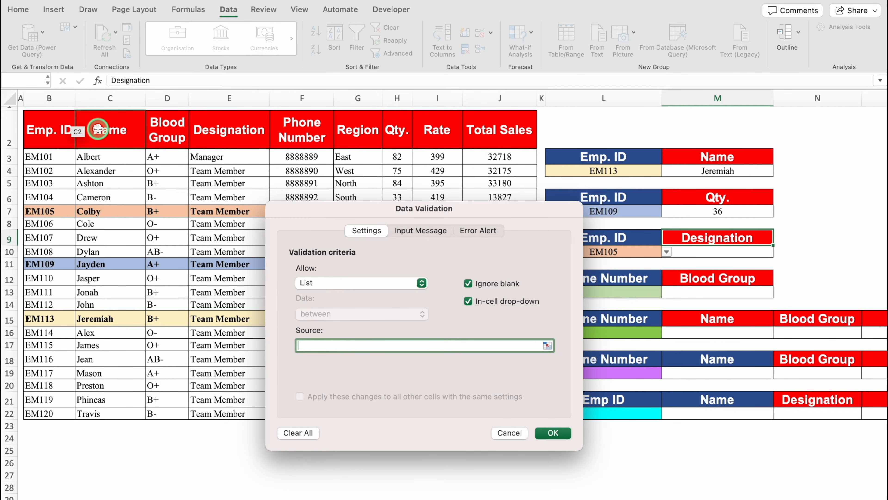
drag(53, 132, 513, 136)
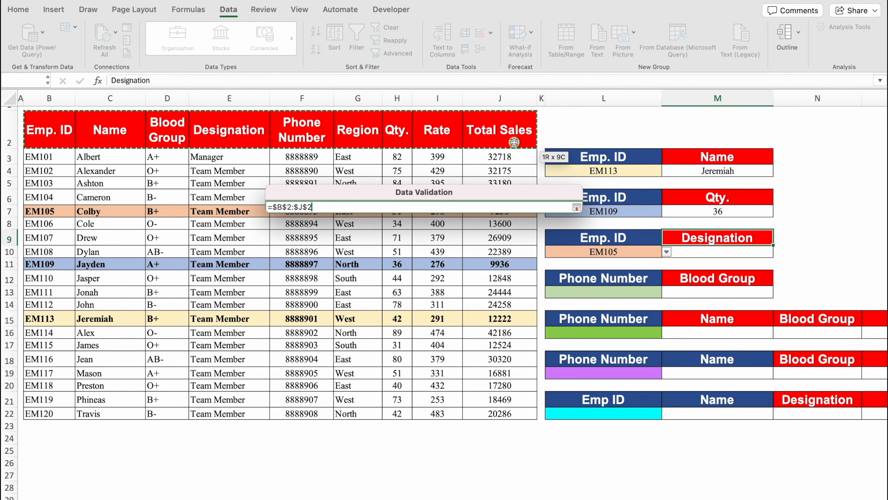
click(555, 433)
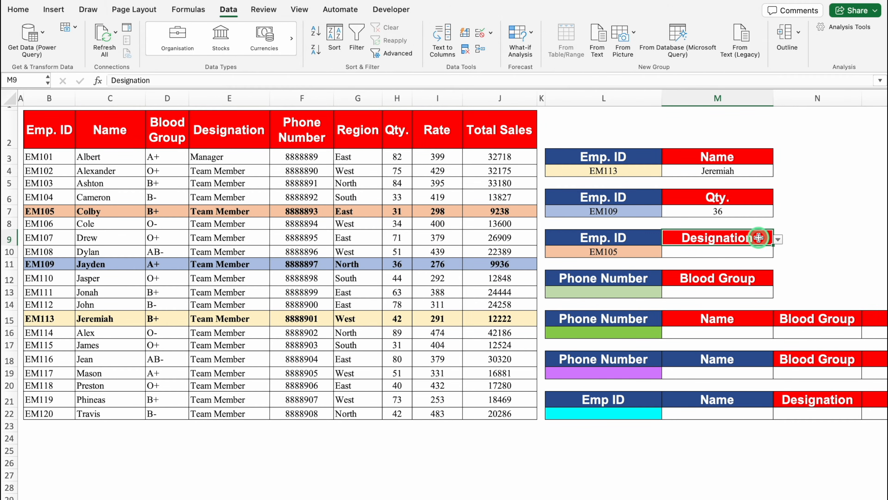
Step: Test the heading drop-down in M9 by choosing Name, and undo the change
click(777, 239)
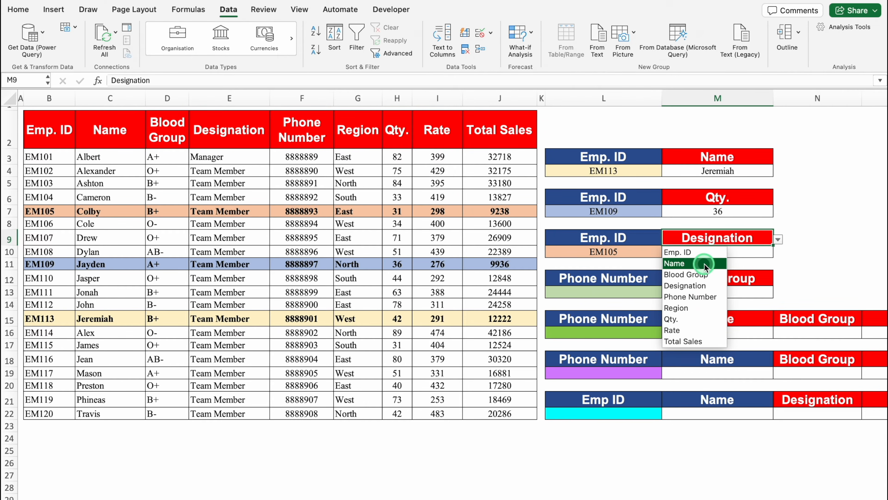
click(705, 264)
click(778, 240)
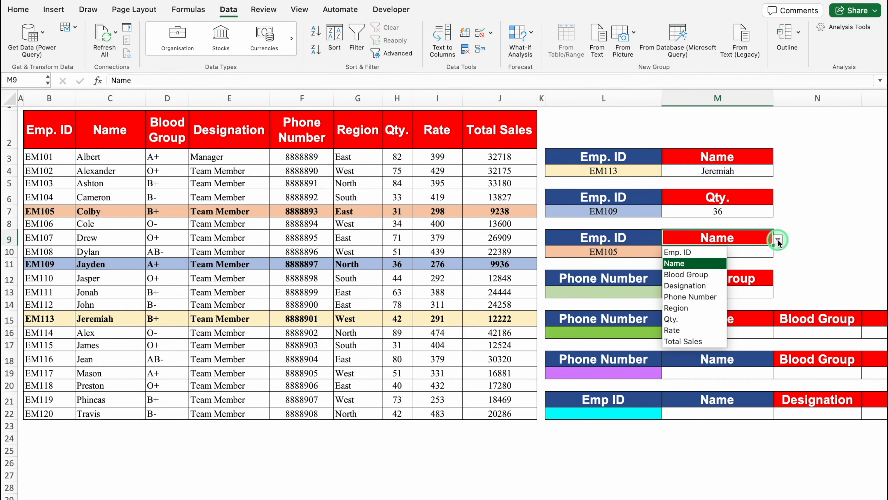
click(803, 228)
key(super+z)
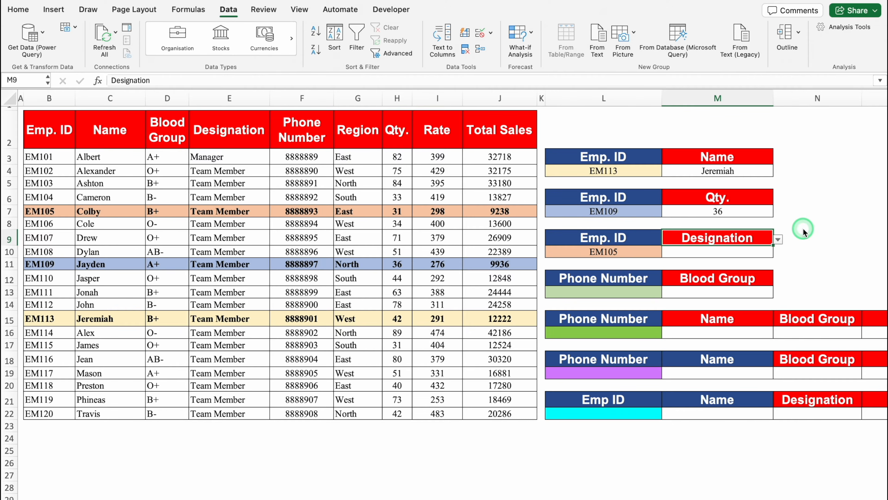
Step: Start a DGET formula in M10 under the Designation heading, with B2:J22 as the database
click(733, 233)
key(Return)
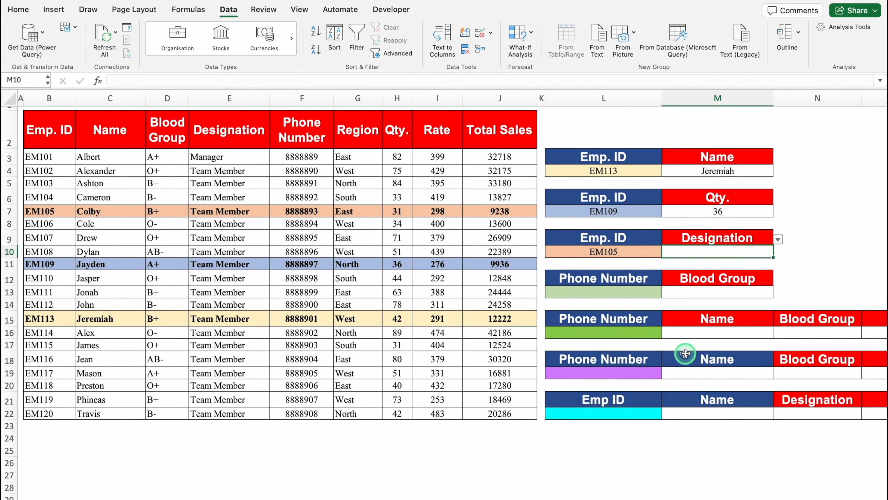
text(=DG)
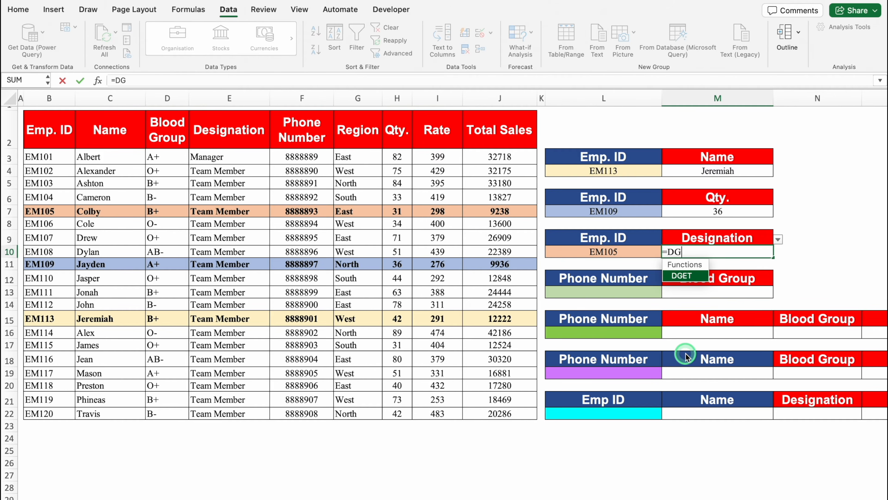
text(ET()
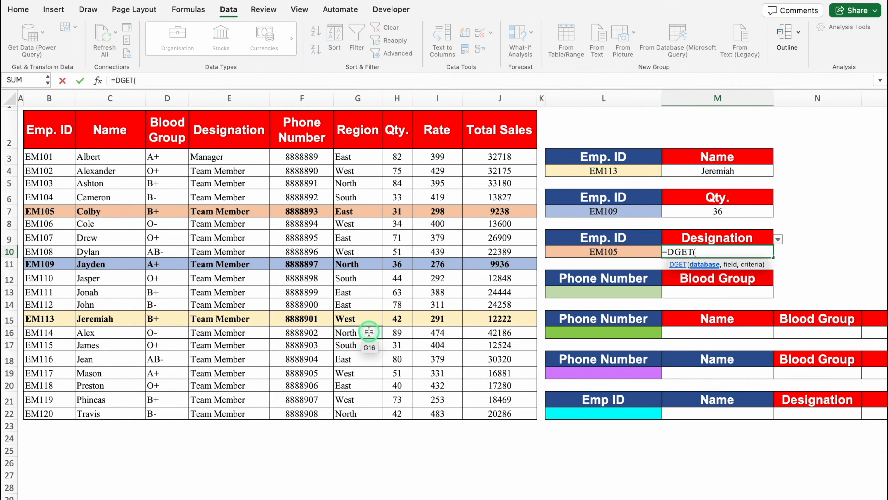
click(55, 135)
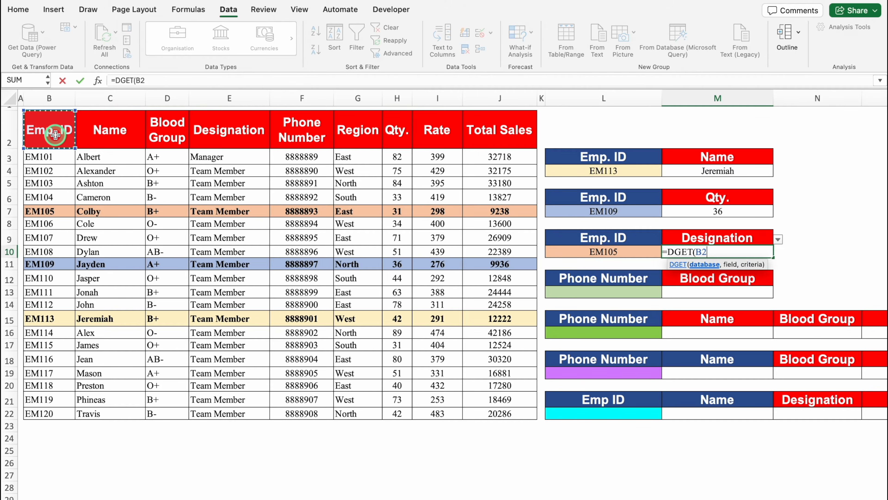
key(ctrl+shift+Down)
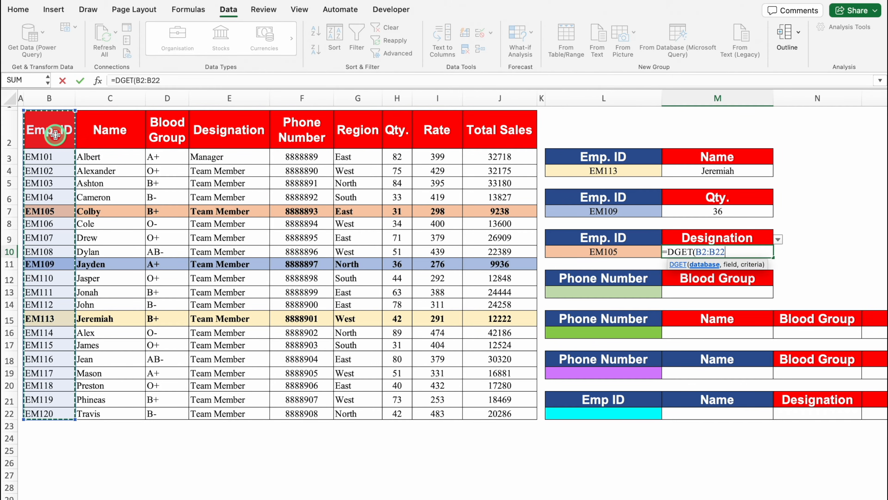
key(ctrl+shift+Right)
text(,)
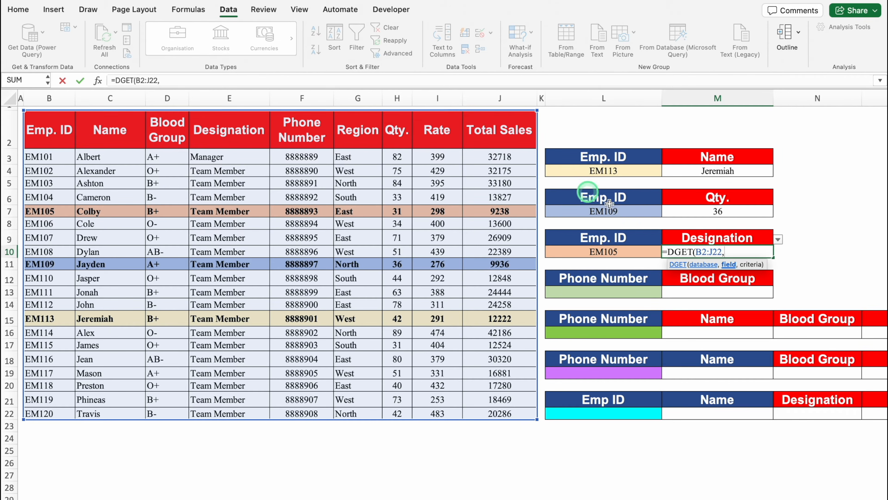
Step: Complete the DGET formula in M10 with M9 as the field and L9:L10 as the criteria
click(723, 238)
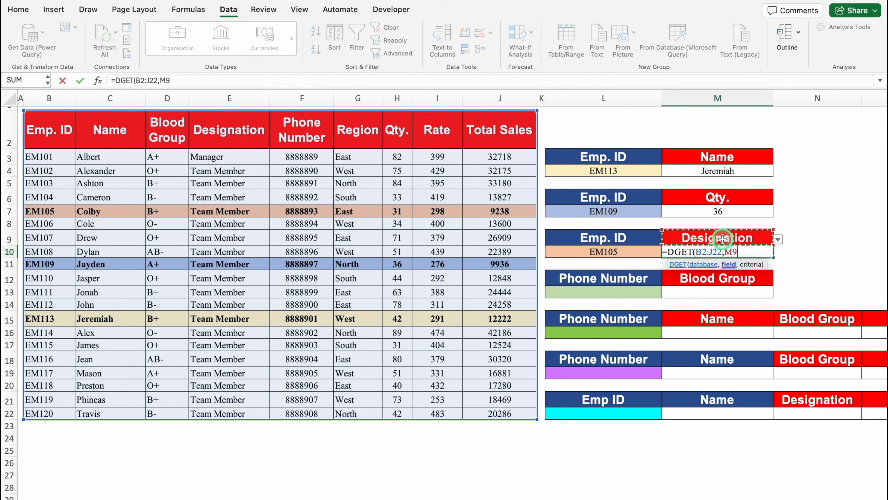
text(,)
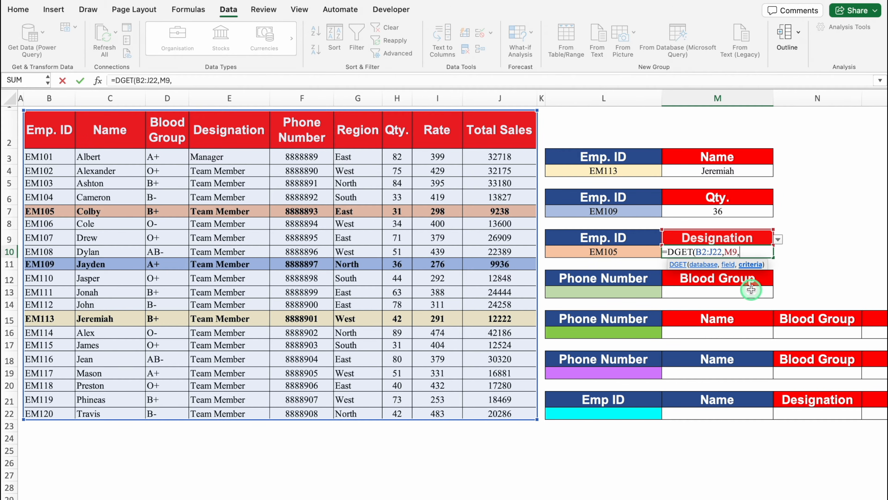
click(622, 239)
drag(622, 238, 624, 250)
key(Return)
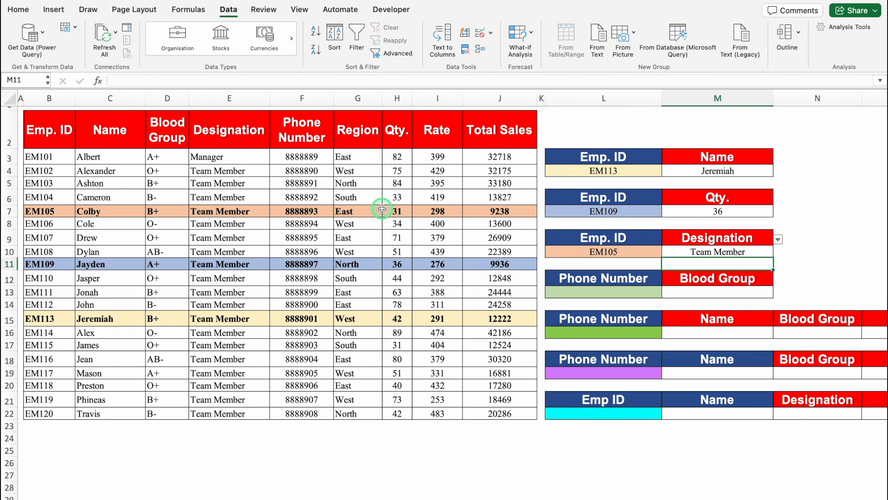
Step: Choose the employee ID from B3 in L10's drop-down and switch the heading in M9 to Phone Number
click(628, 253)
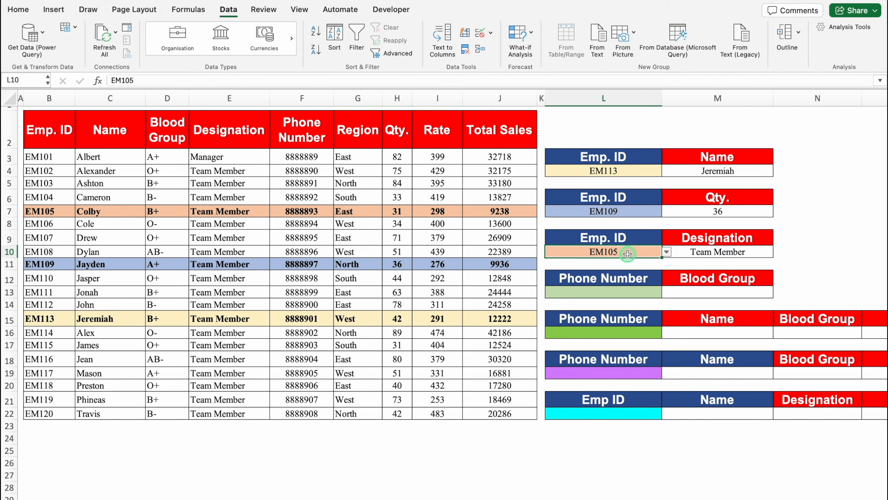
click(667, 252)
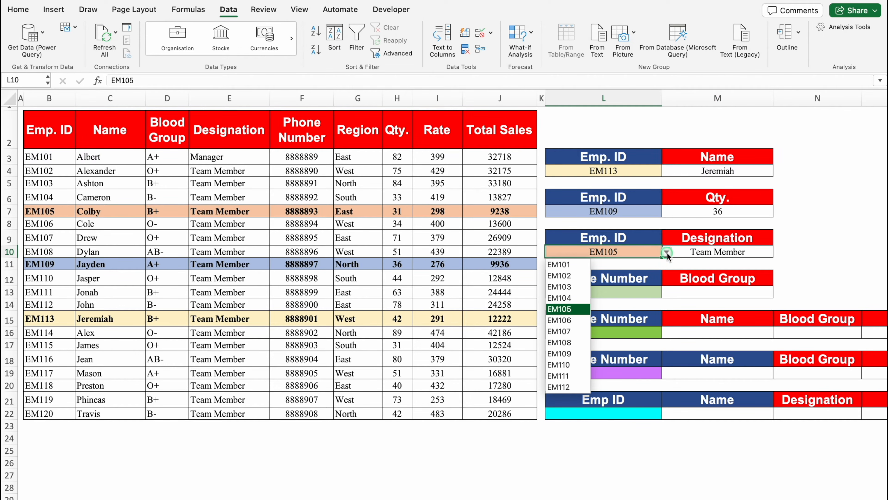
click(574, 266)
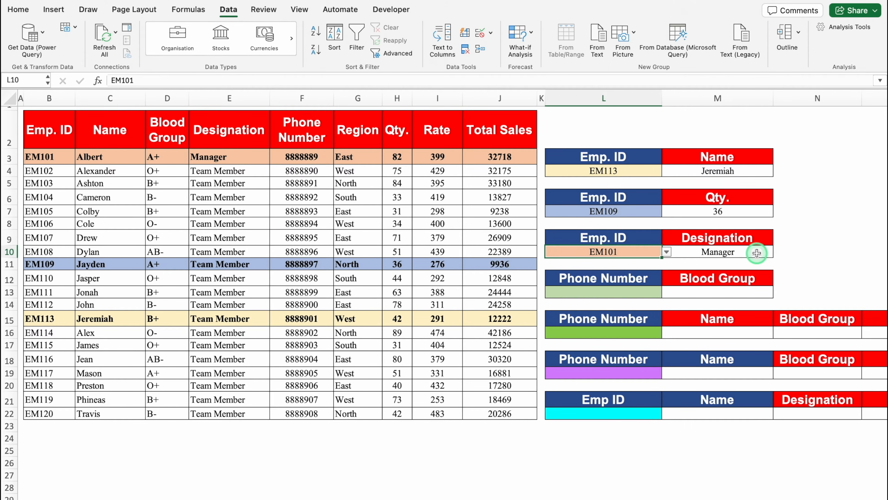
click(748, 240)
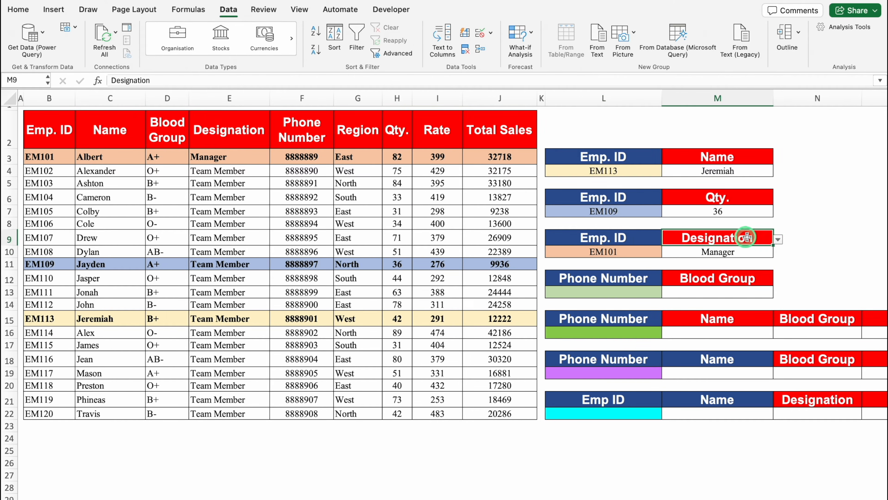
click(779, 240)
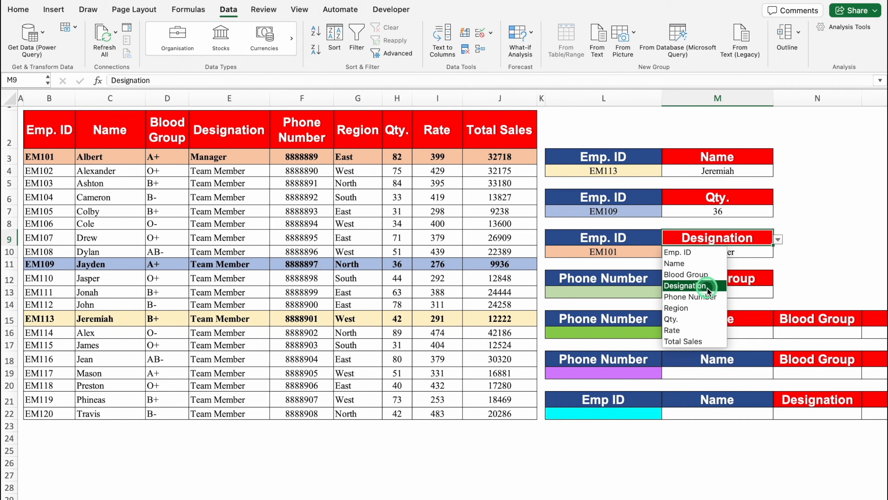
click(708, 297)
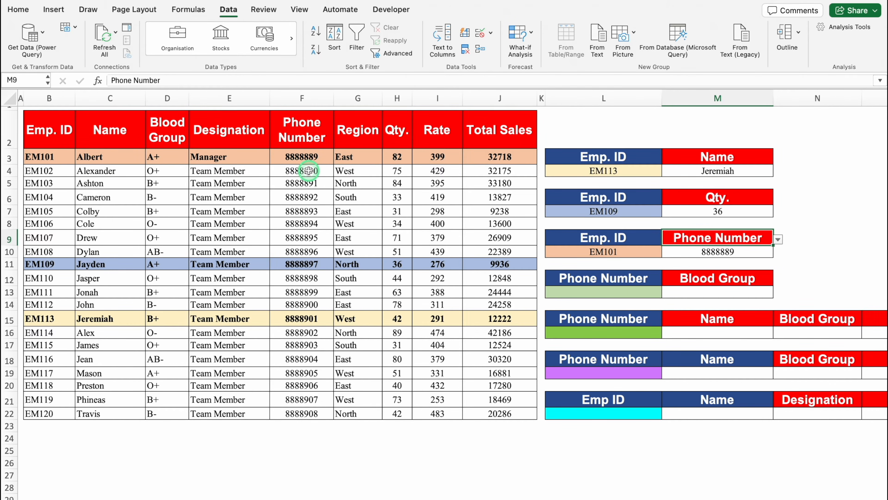
click(856, 240)
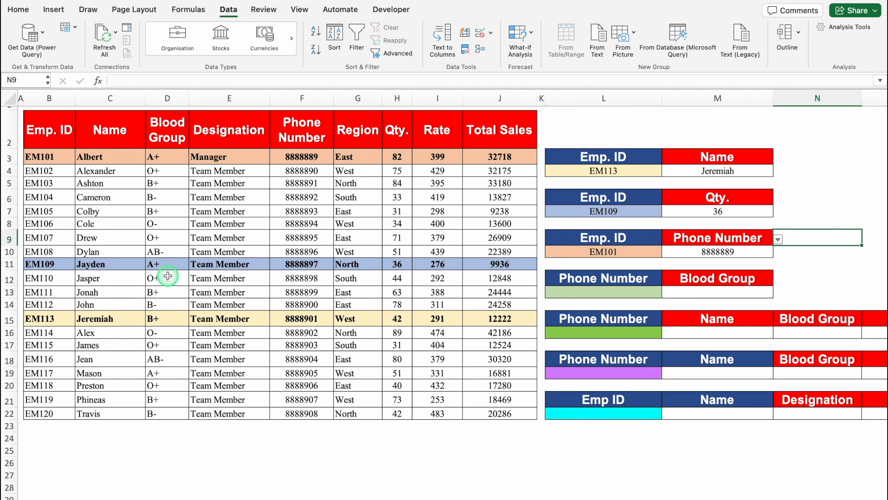
Step: Add a List data validation to L13 with F3:F22 as the source and choose the phone number from F6 in its drop-down
click(624, 292)
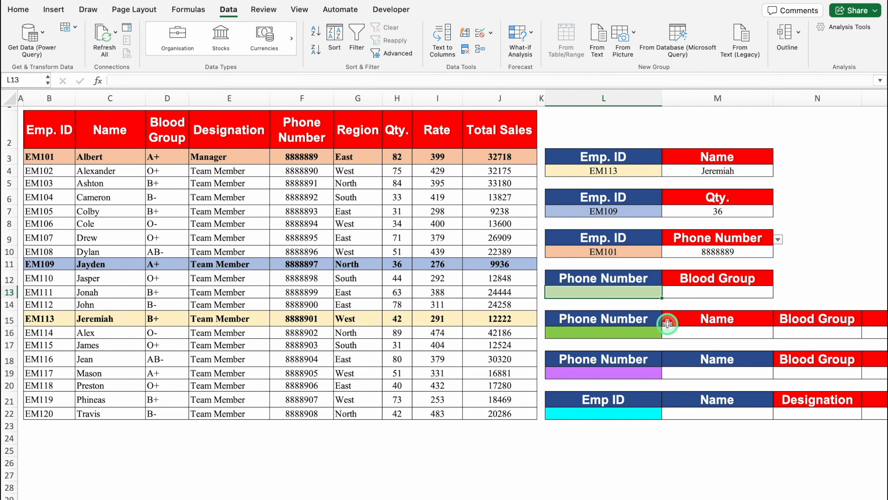
click(491, 34)
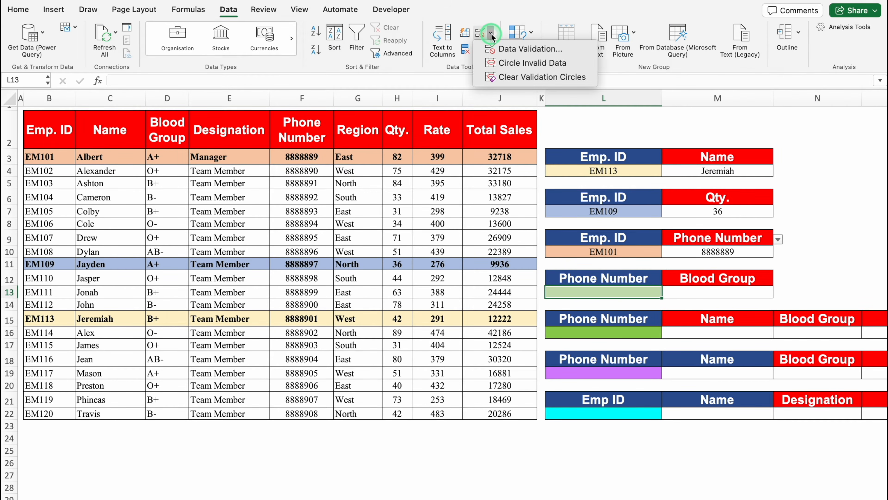
click(531, 48)
click(432, 134)
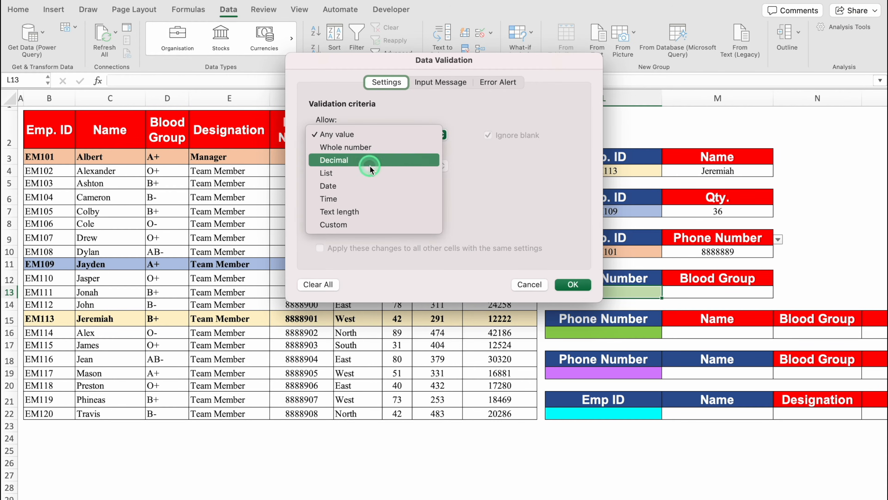
click(420, 173)
click(427, 198)
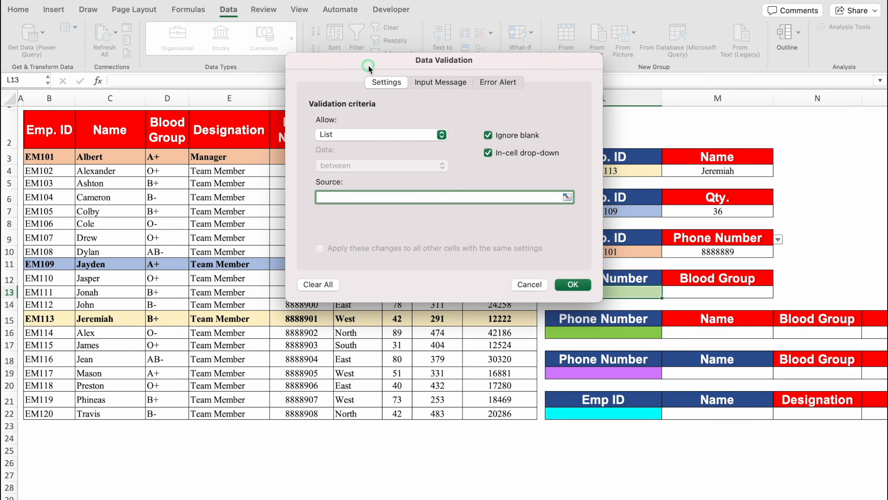
drag(369, 66, 618, 86)
click(313, 157)
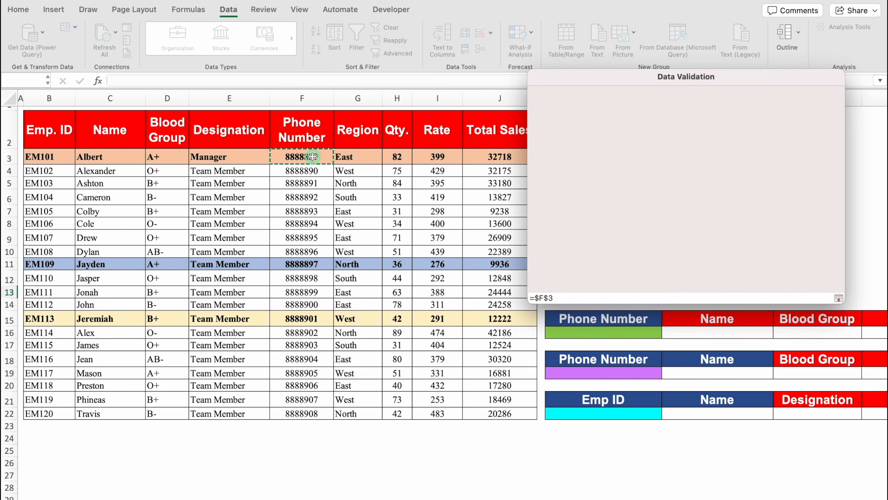
drag(312, 157, 314, 414)
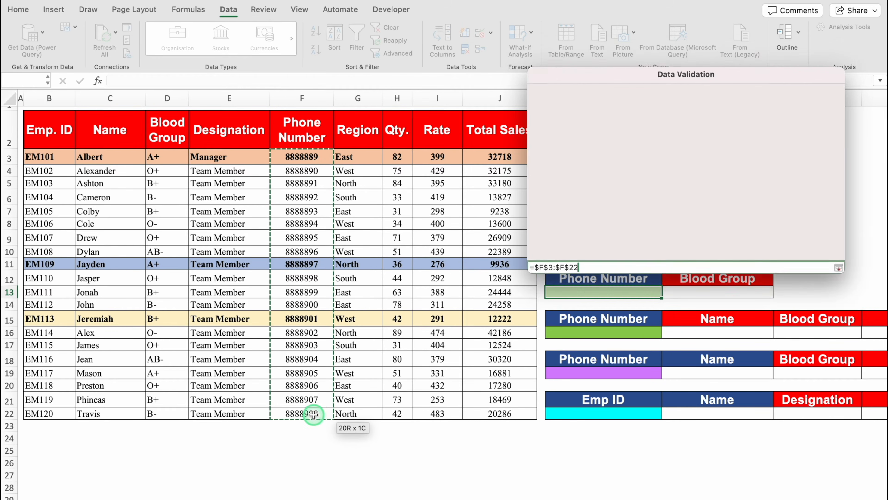
click(821, 299)
click(667, 293)
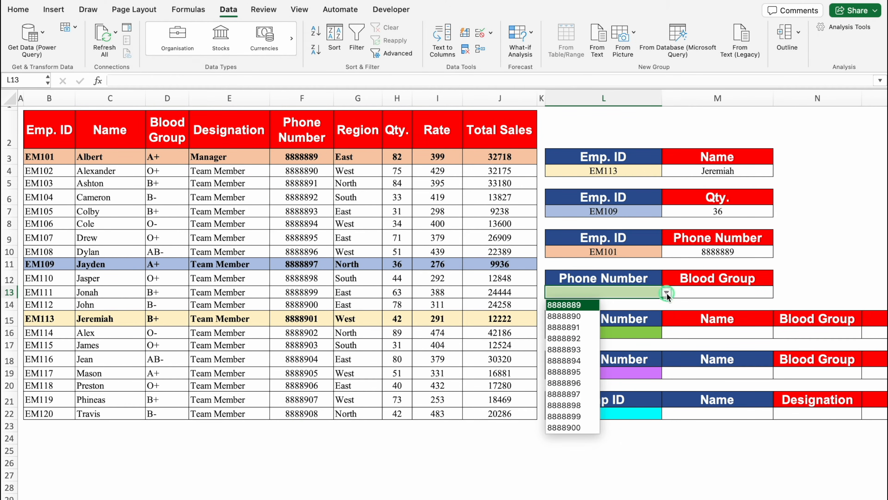
click(575, 338)
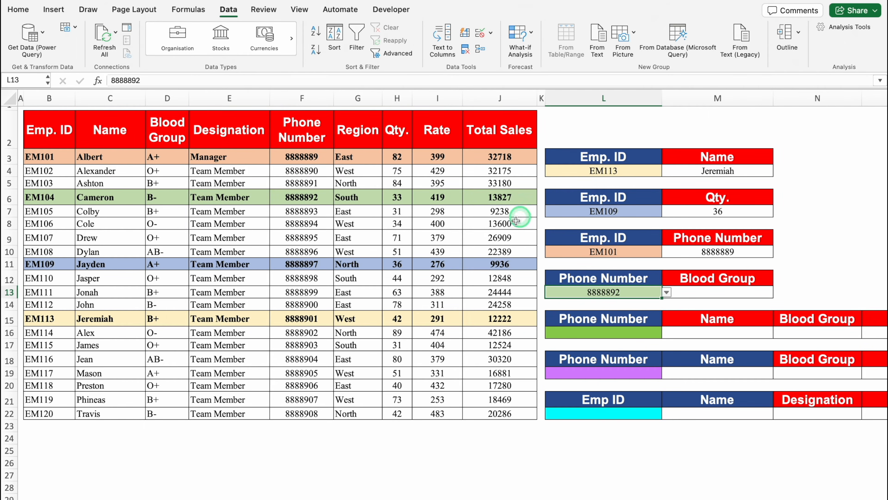
Step: Enter a DGET formula in M13 with B2:J22 as the database, M12 as the field and L12:L13 as the criteria
click(718, 293)
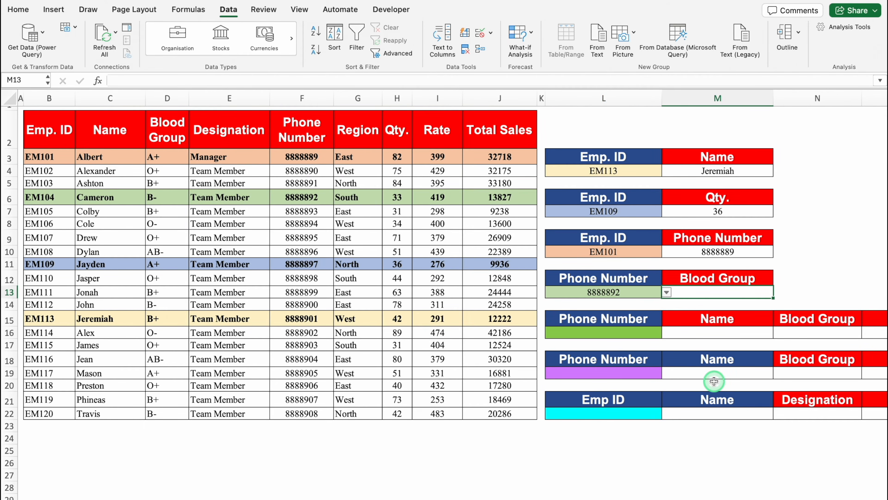
text(=DGET()
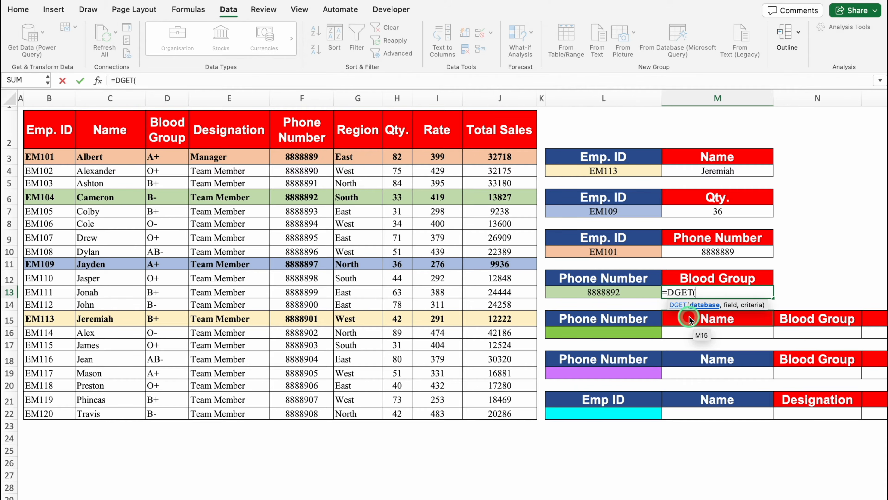
click(509, 124)
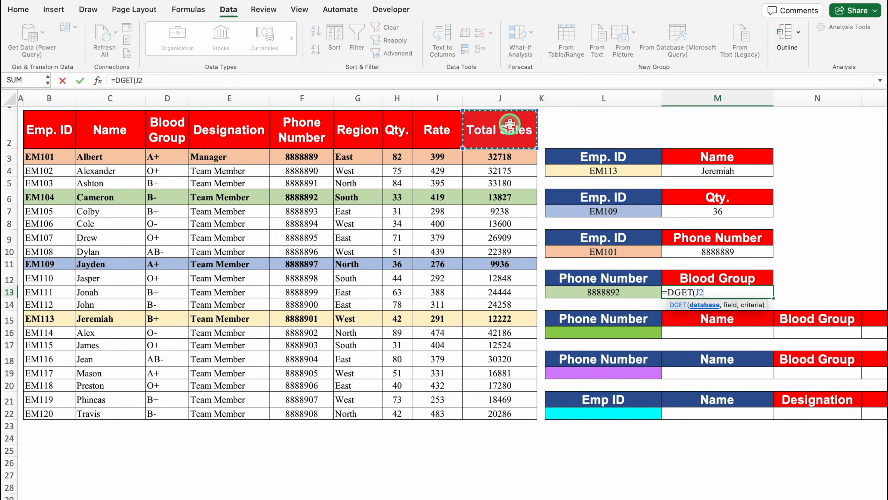
key(ctrl+shift+Down)
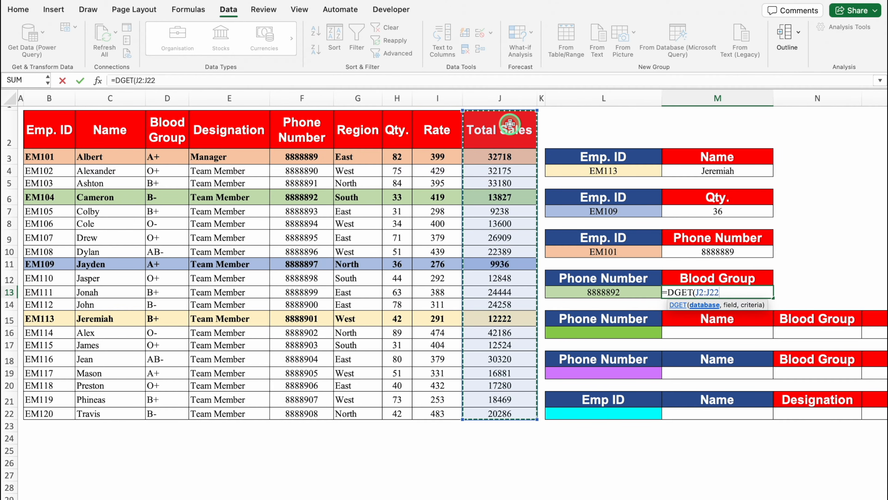
key(ctrl+shift+Left)
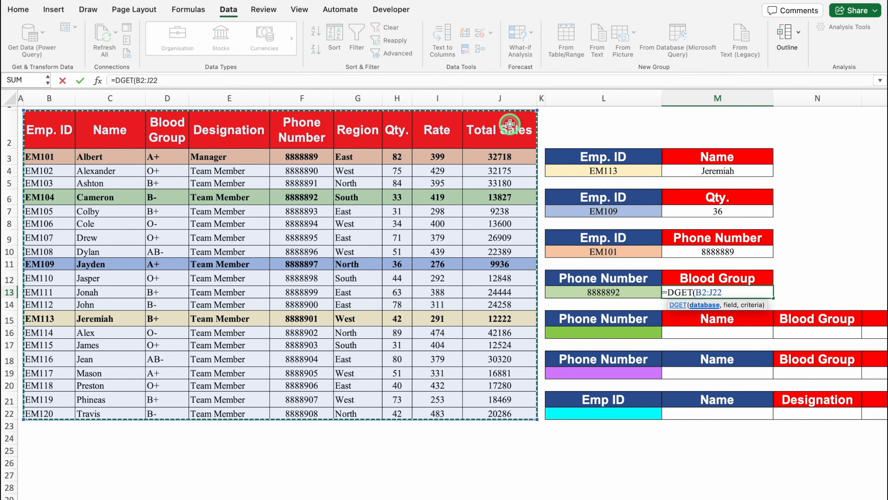
text(,)
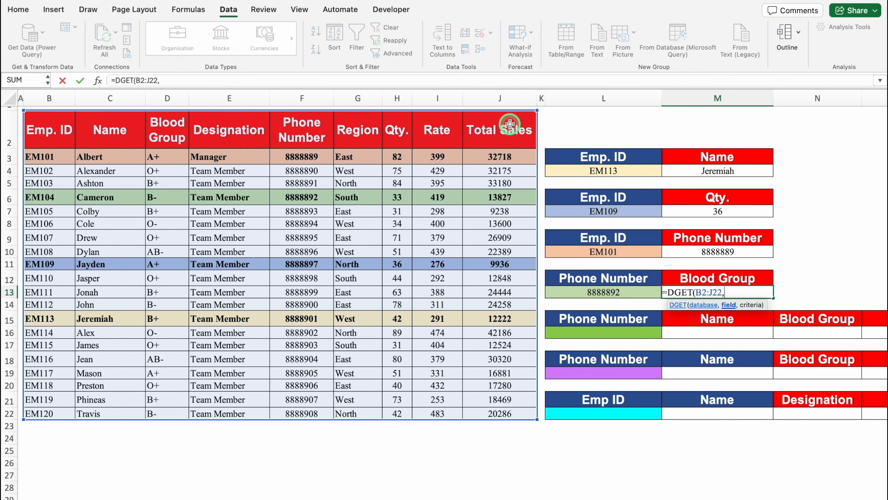
click(738, 276)
text(,)
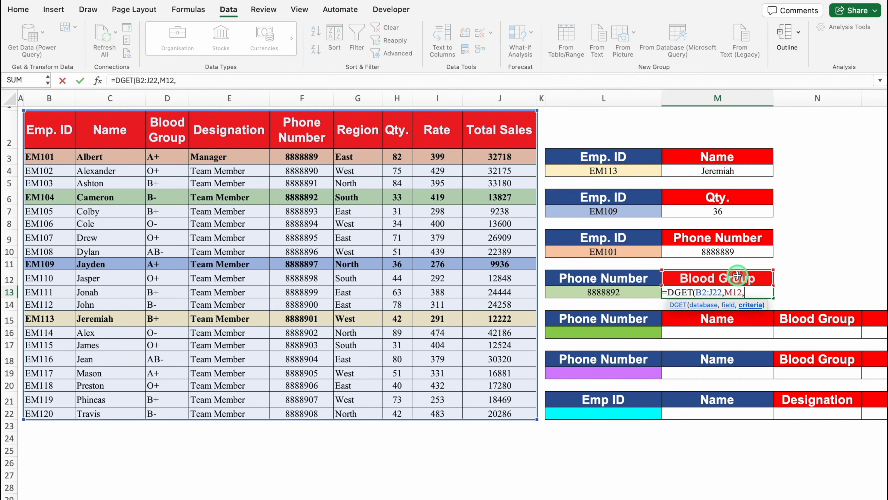
click(636, 279)
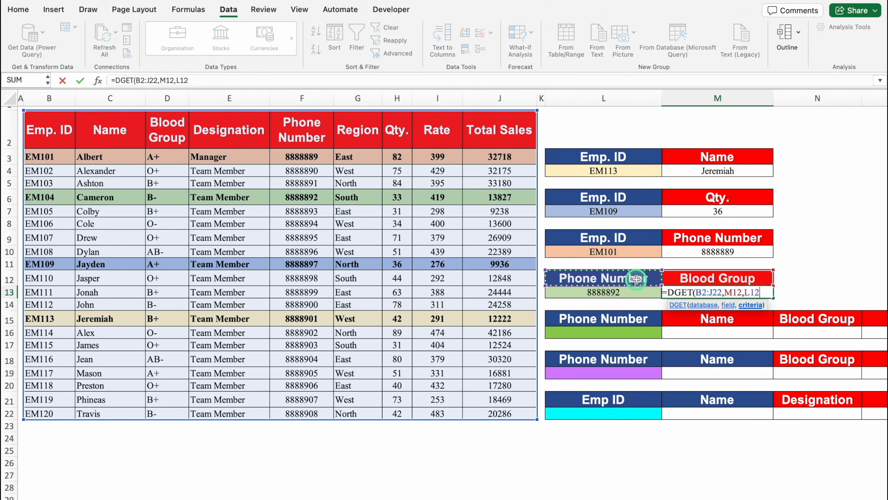
drag(636, 279, 638, 292)
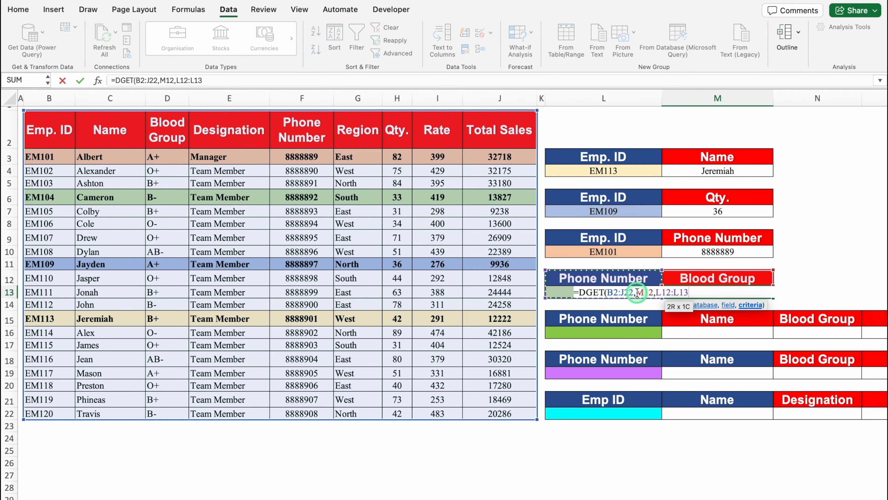
text())
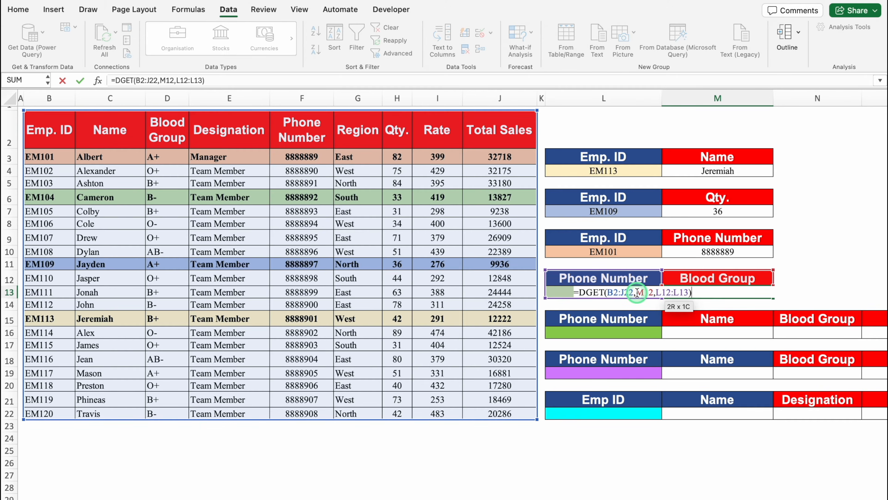
key(Return)
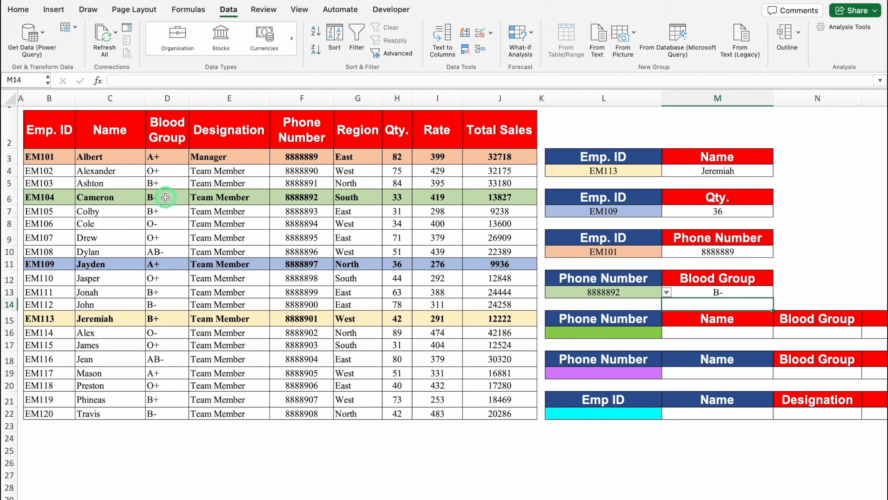
Step: Test the Blood Group lookup by choosing the phone number from F10 in L13's drop-down
click(640, 293)
click(667, 292)
click(573, 386)
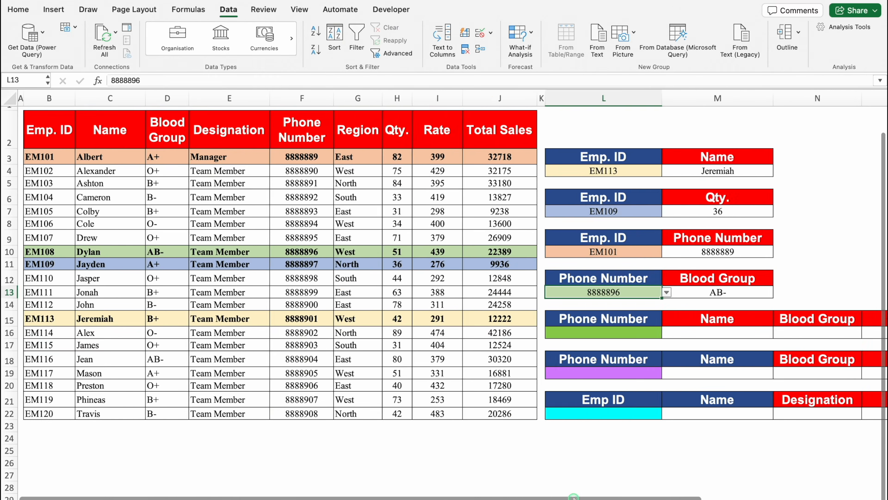
Step: Add a List data validation to L16 with F3:F22 as the source
drag(574, 497, 779, 482)
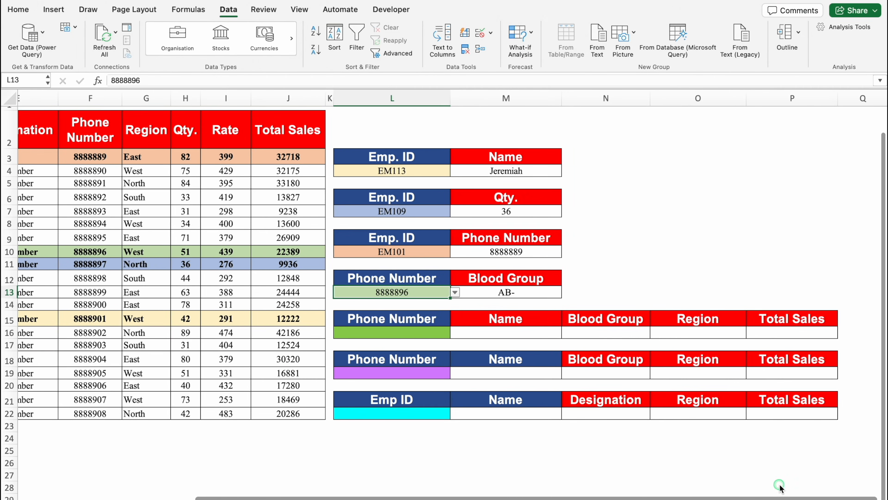
click(392, 327)
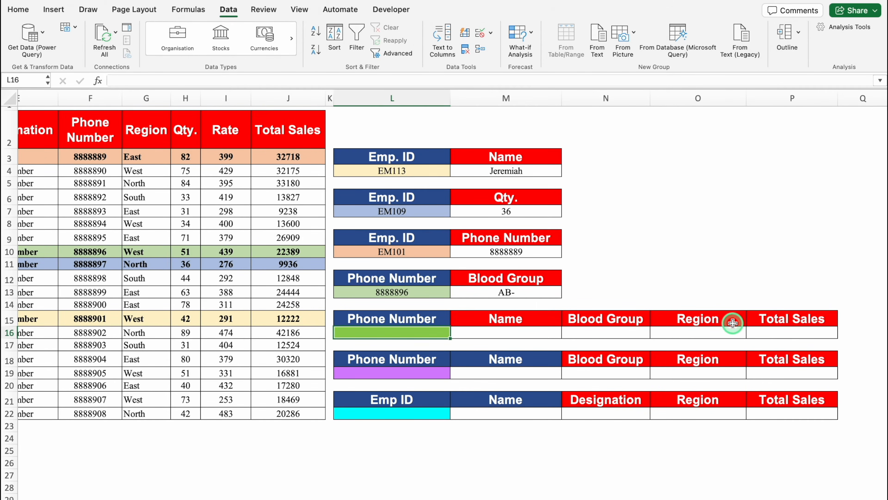
click(491, 33)
click(519, 49)
click(415, 134)
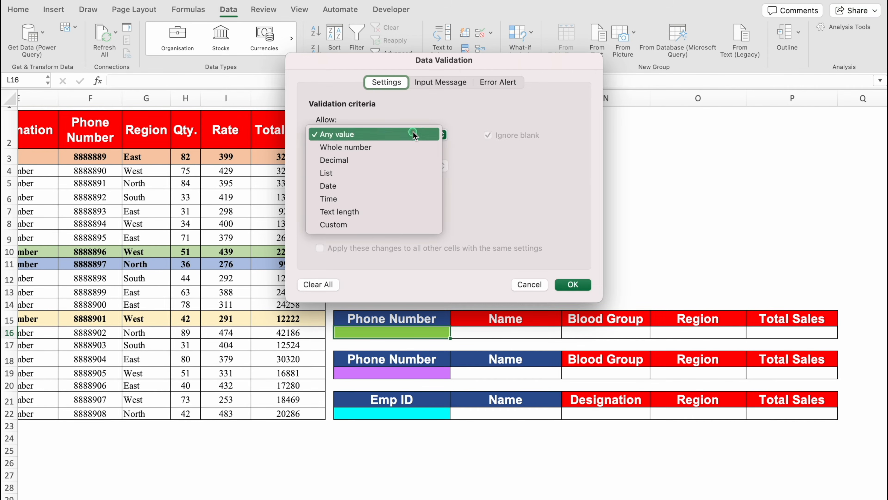
click(360, 173)
click(369, 199)
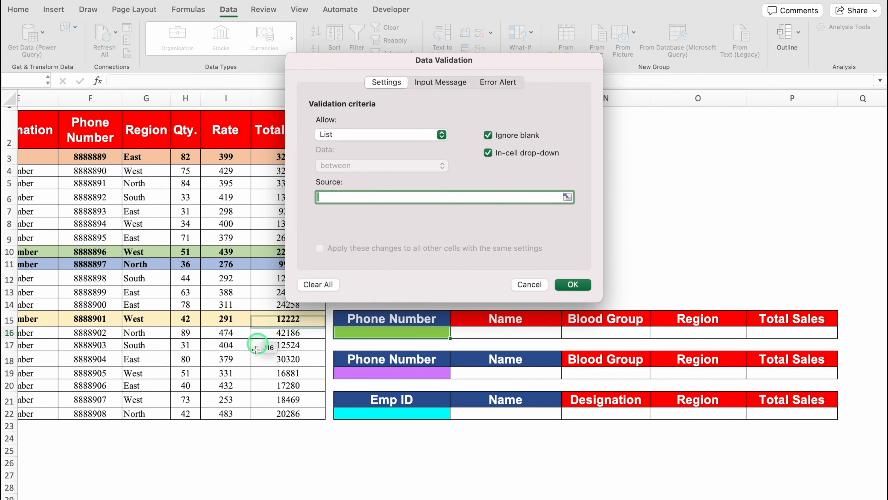
click(96, 161)
drag(96, 166, 113, 410)
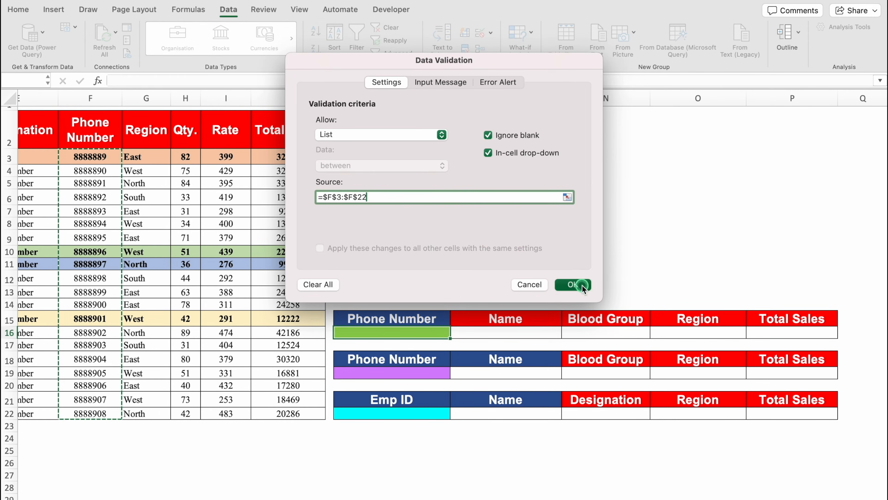
click(573, 284)
Step: Try L16's drop-down with the phone numbers from F6, F12 and F14, ending on the one from F5
click(455, 332)
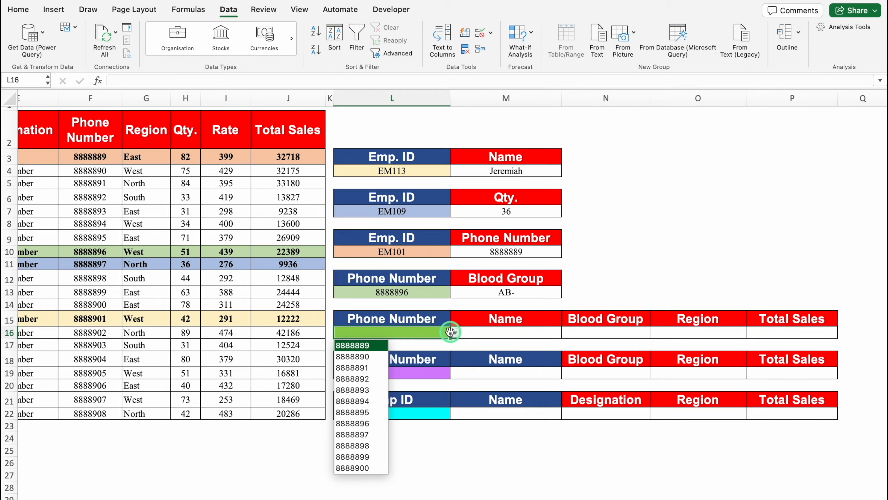
click(371, 380)
scroll(371, 380, left, 5)
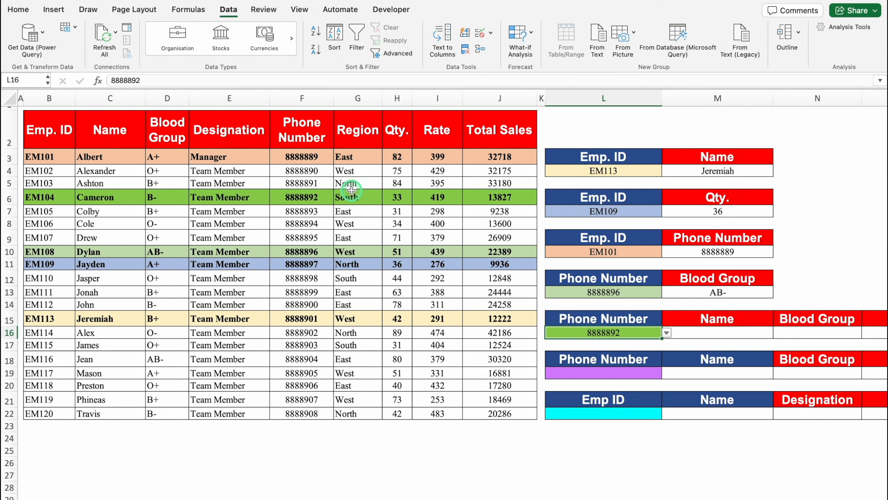
click(667, 332)
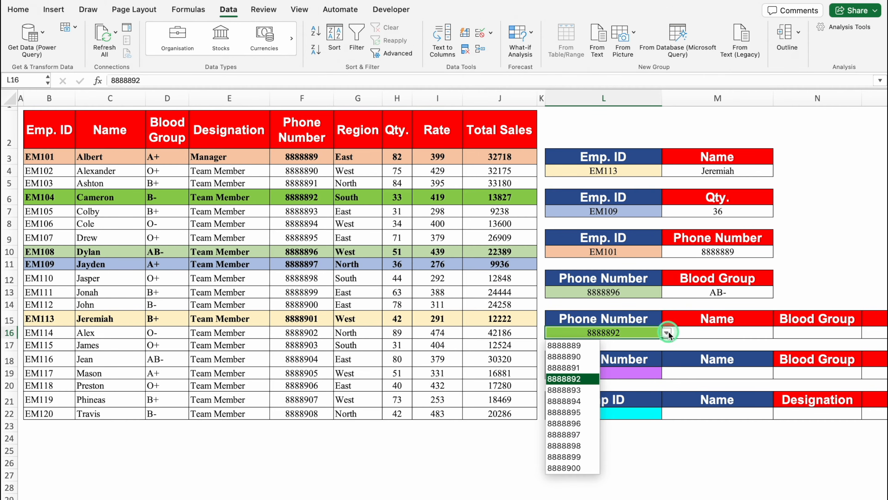
click(572, 447)
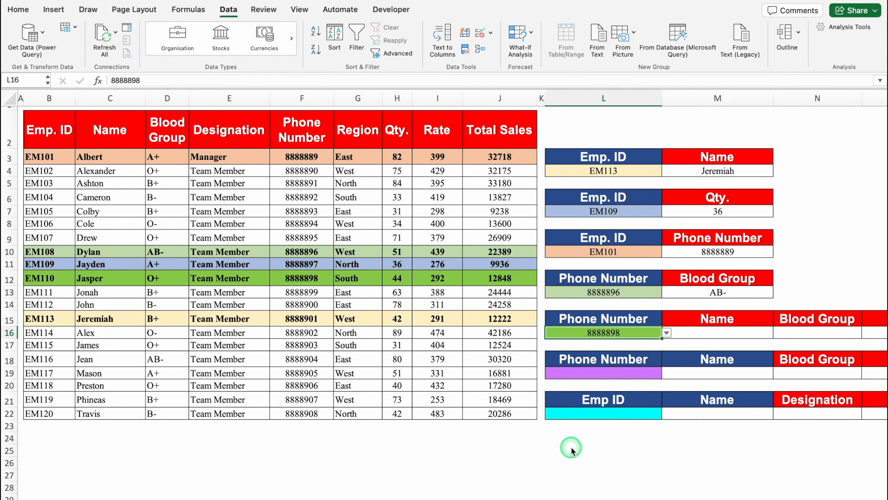
click(667, 333)
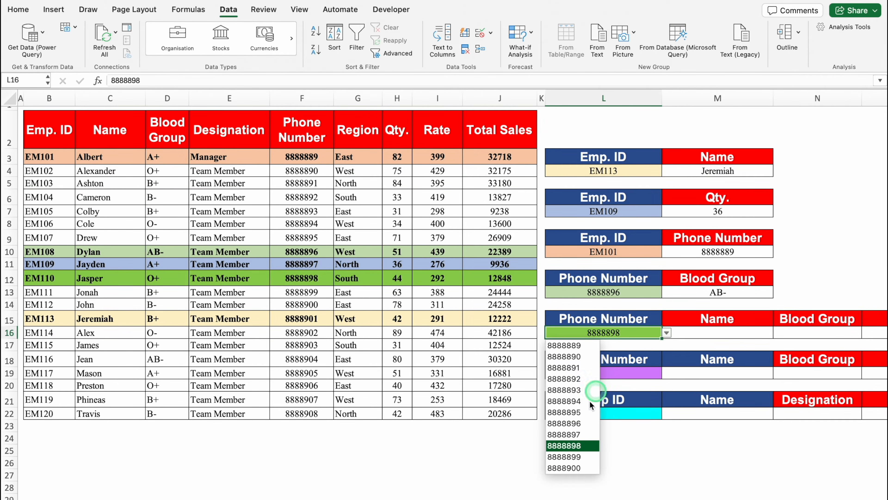
click(576, 468)
click(667, 333)
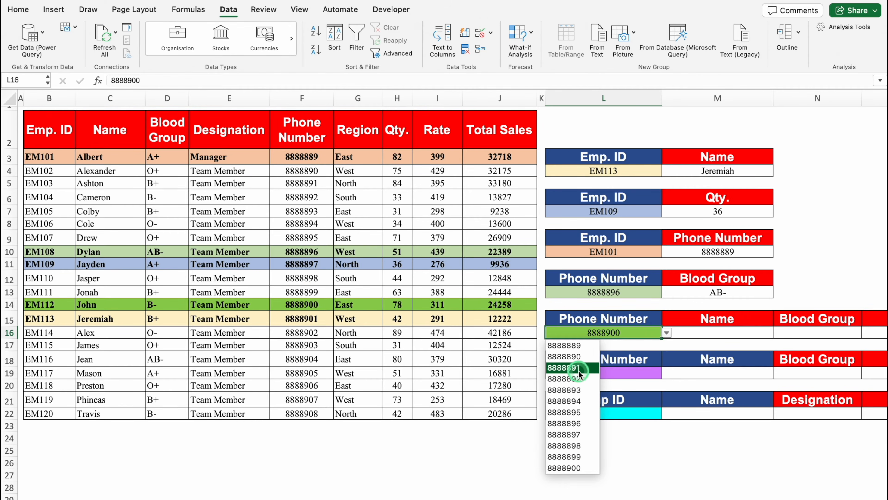
click(564, 368)
Step: Start a DGET formula in M16 with the whole table as the absolute database reference $B$2:$J$22
scroll(634, 482, right, 6)
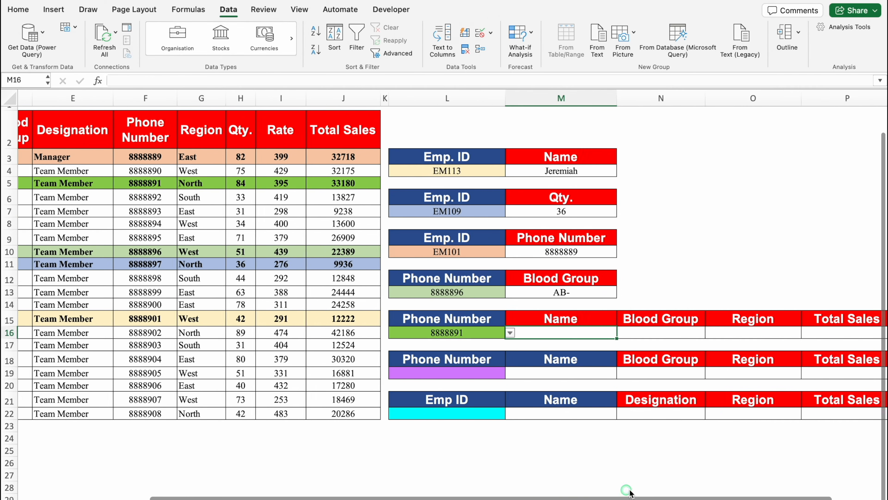
click(527, 335)
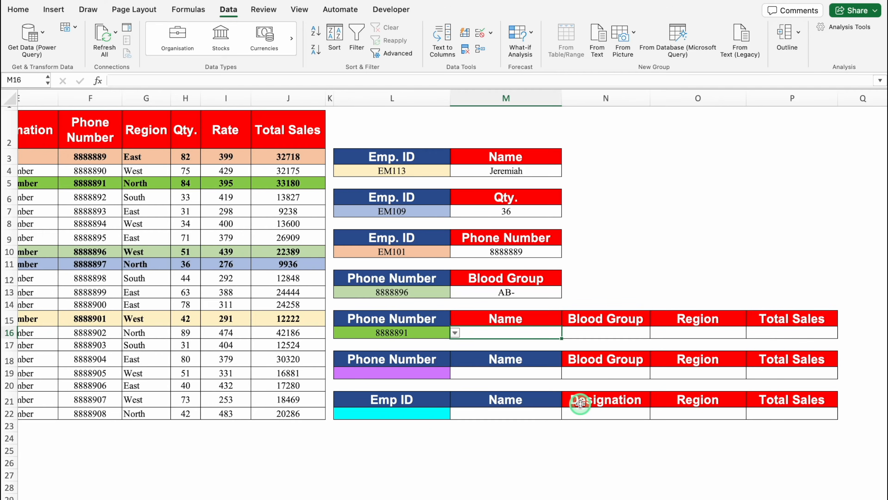
scroll(582, 350, up, 2)
text(=DGE)
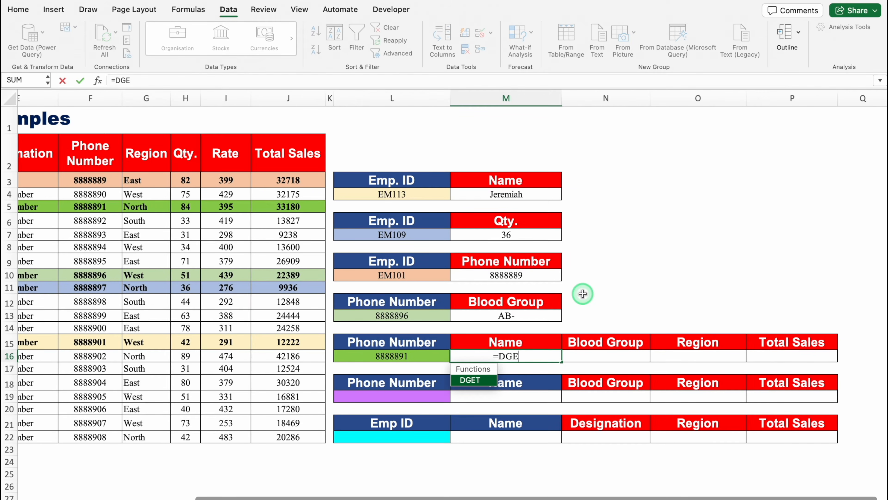
text(T)
double_click(470, 380)
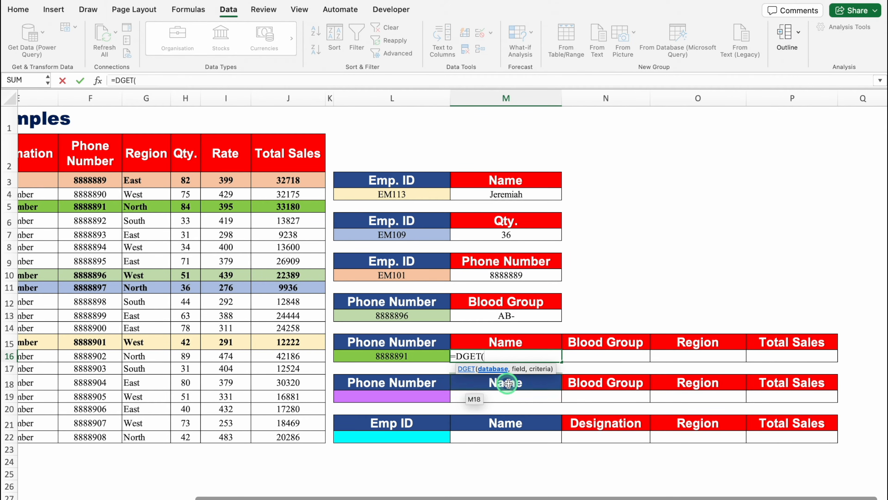
click(298, 158)
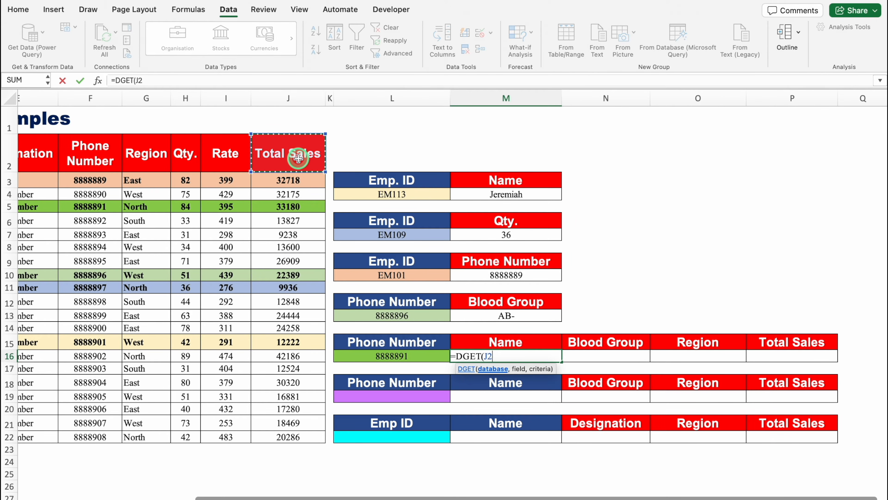
key(super+shift+Down)
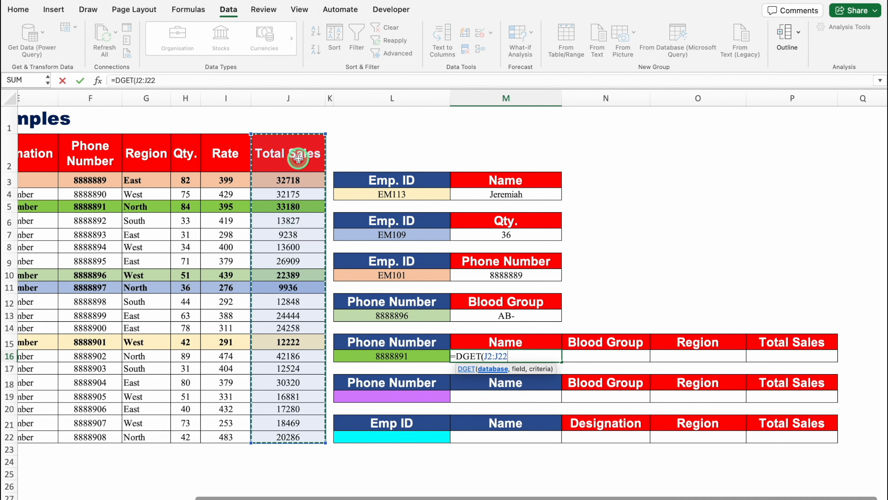
key(super+shift+Left)
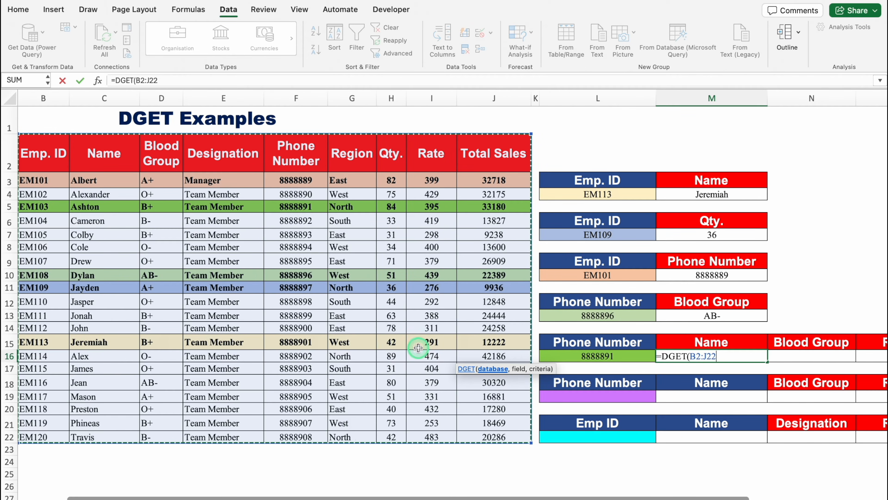
drag(439, 496, 554, 495)
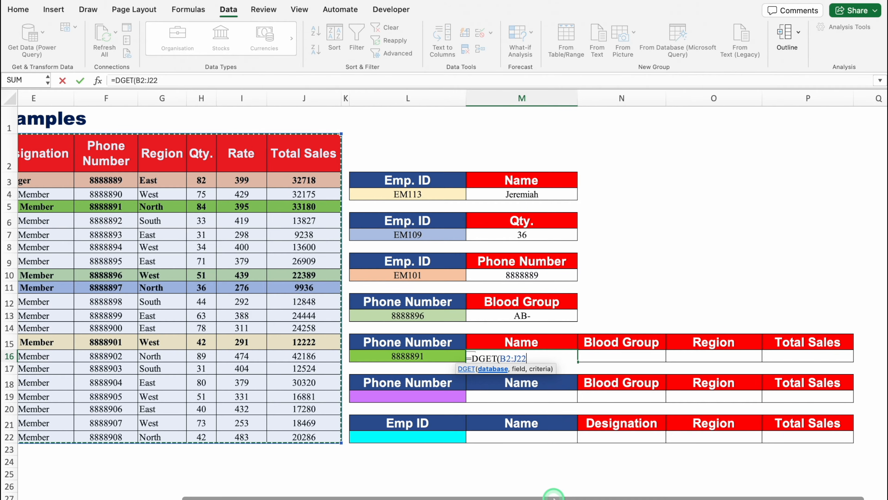
key(F4)
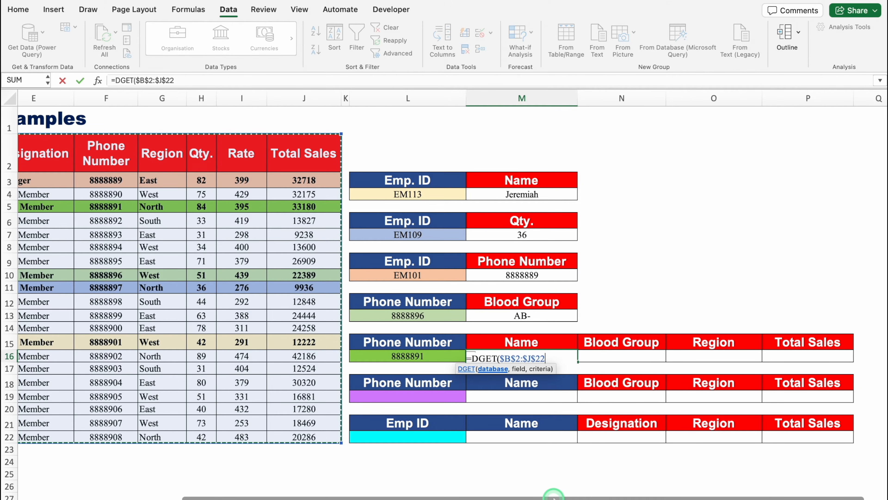
Step: Complete the DGET formula in M16 with M15 as the field and absolute $L$15:$L$16 as the criteria
text(,)
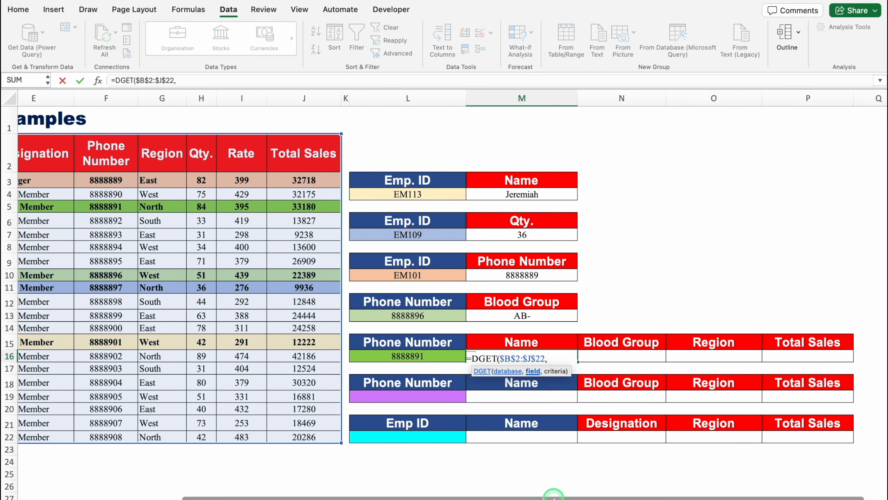
click(516, 343)
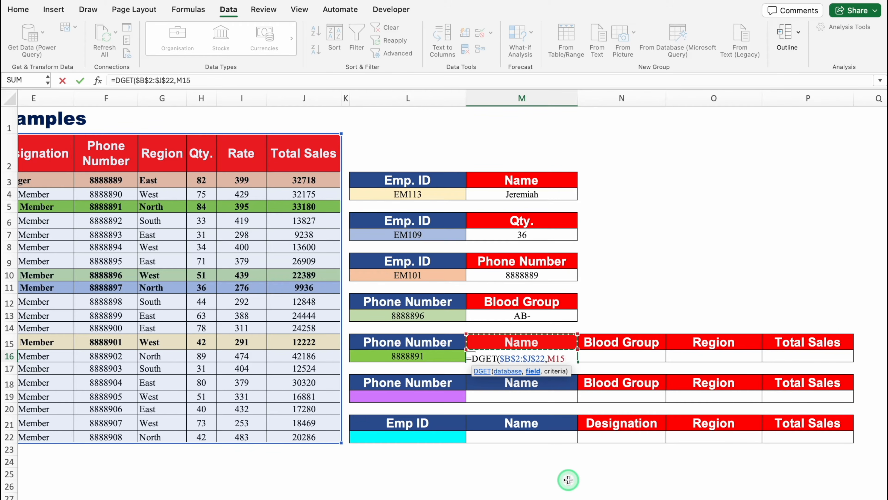
text(,)
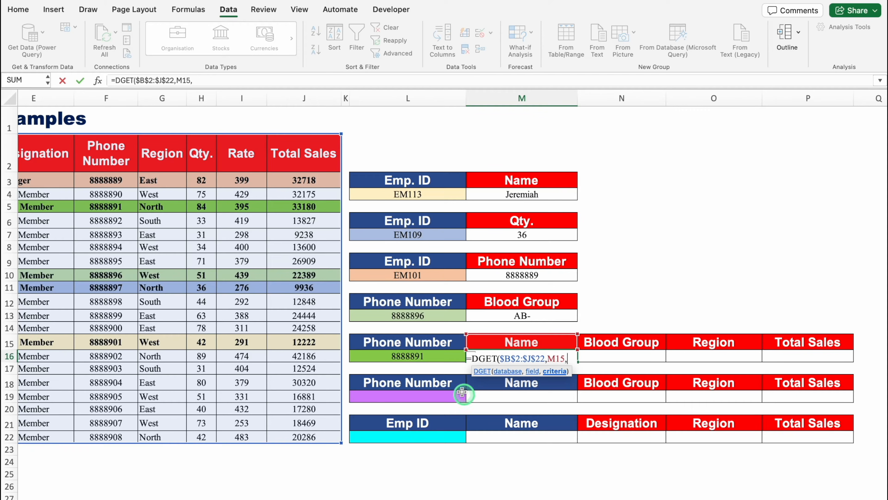
drag(427, 342, 428, 356)
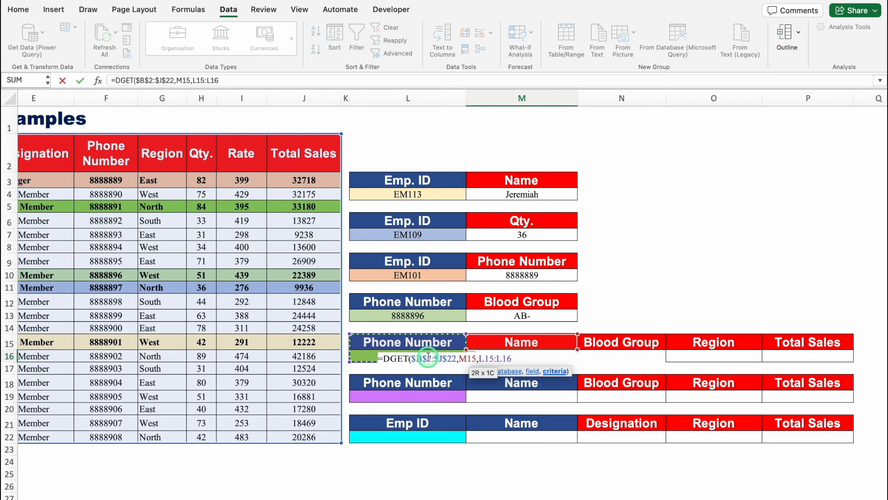
key(F4)
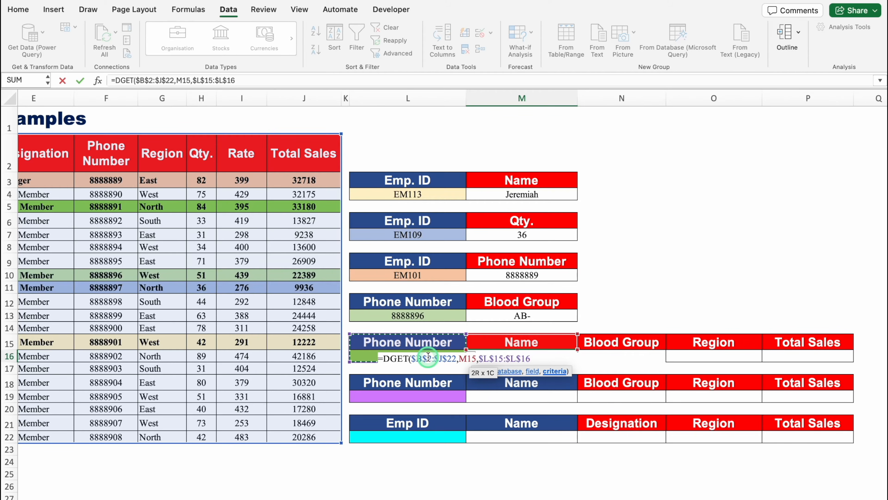
text())
key(Return)
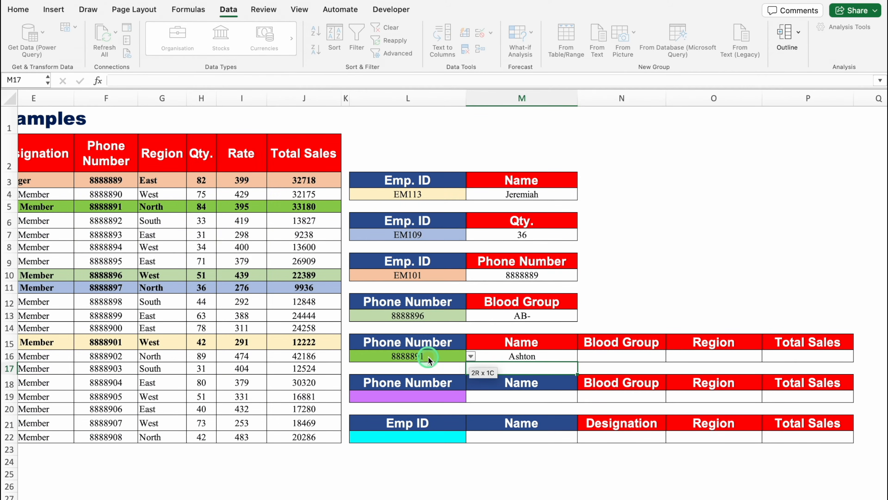
Step: Fill the DGET formula from M16 across to P16 for Blood Group, Region and Total Sales
click(555, 356)
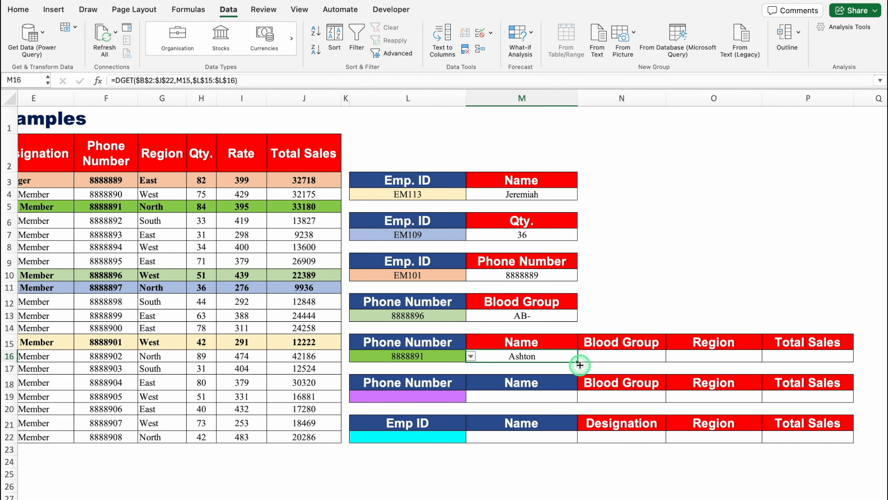
drag(577, 361, 801, 363)
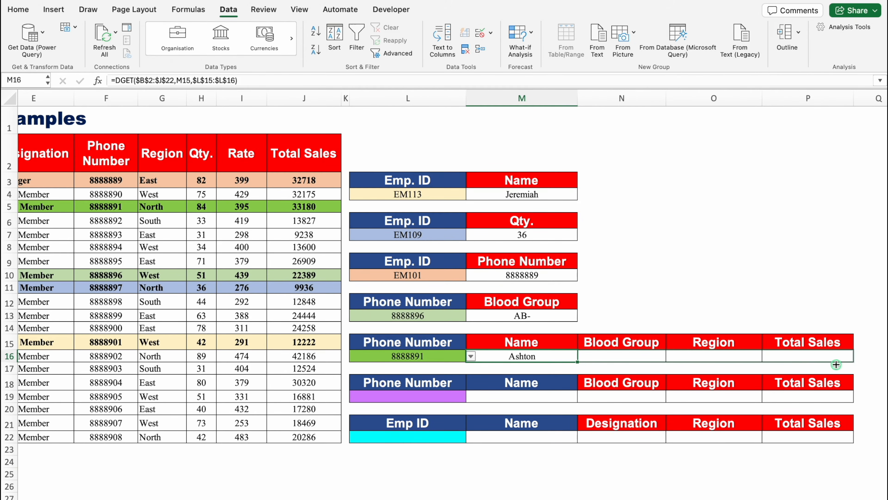
click(769, 263)
Step: Test the row 16 lookups by choosing the phone number from F6 and then the one from F7 in L16's drop-down
drag(462, 496, 262, 497)
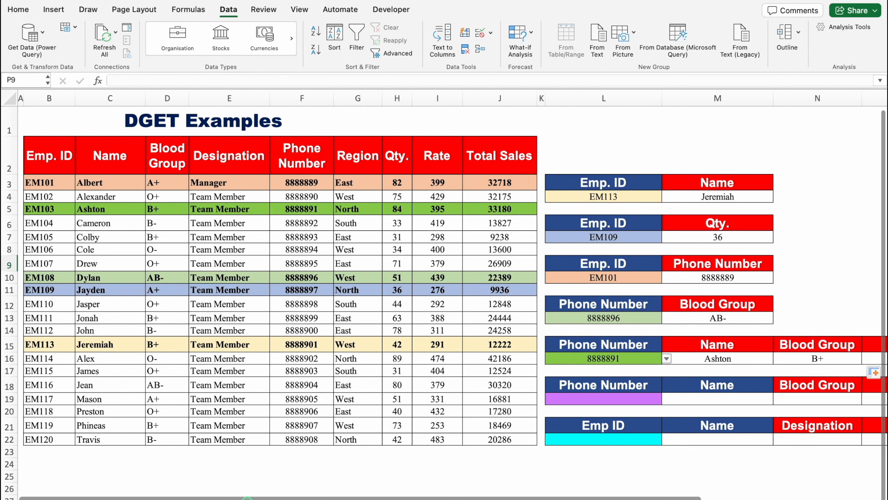
scroll(420, 315, right, 3)
click(555, 359)
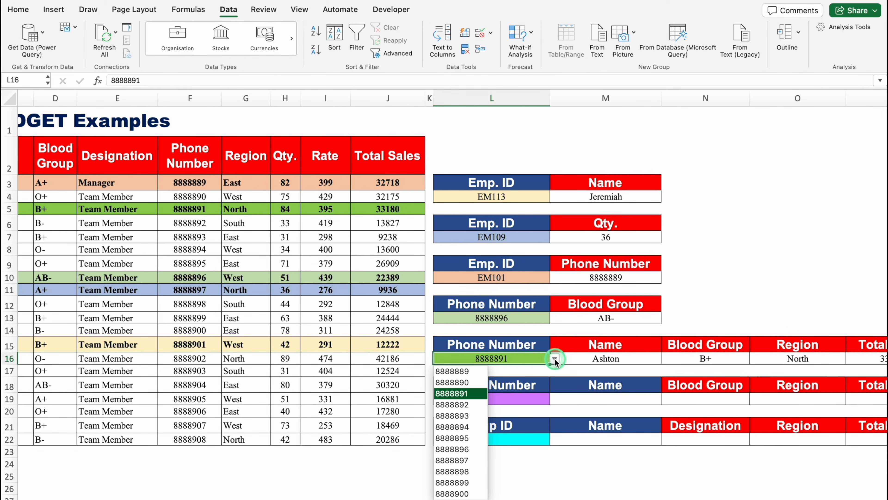
click(460, 406)
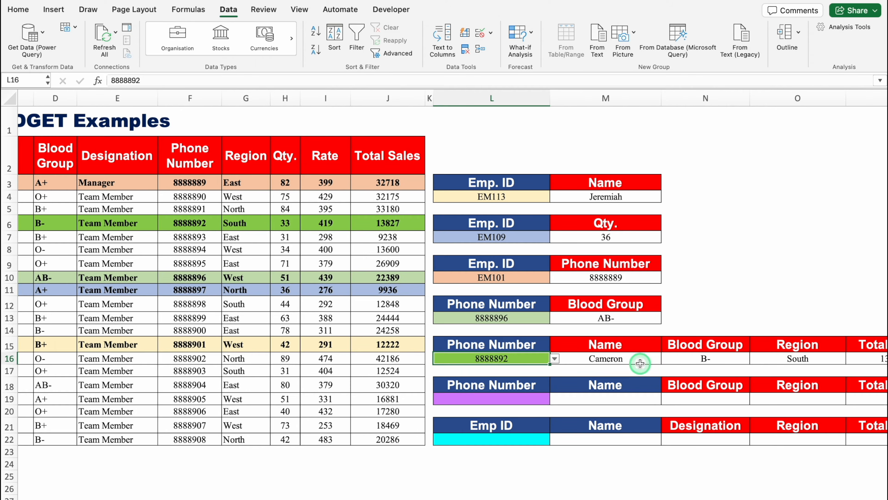
drag(432, 497, 242, 490)
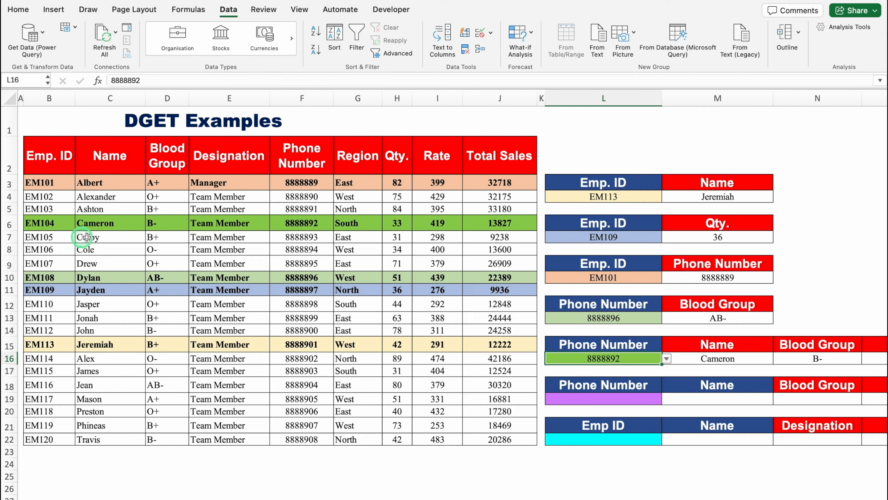
click(667, 358)
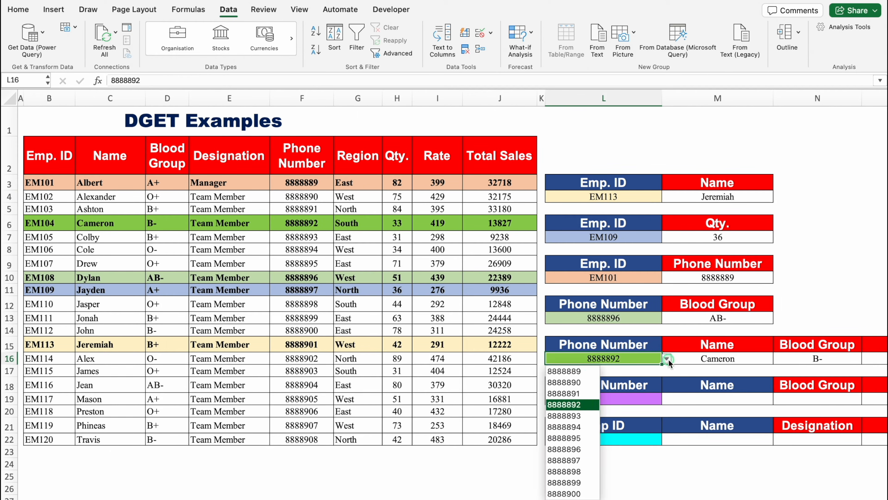
click(574, 418)
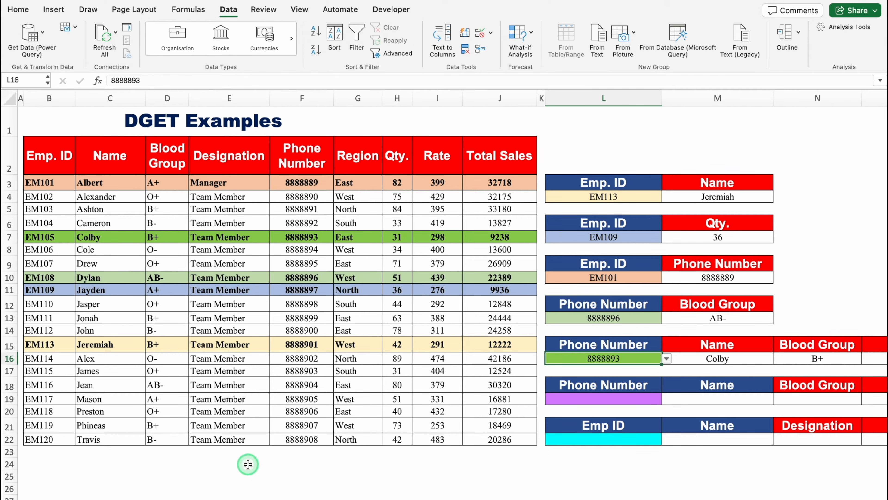
Step: Add a new employee record by filling the table's last row, B22:J22, down into row 23, and select C23
click(45, 440)
drag(48, 439, 539, 454)
click(139, 450)
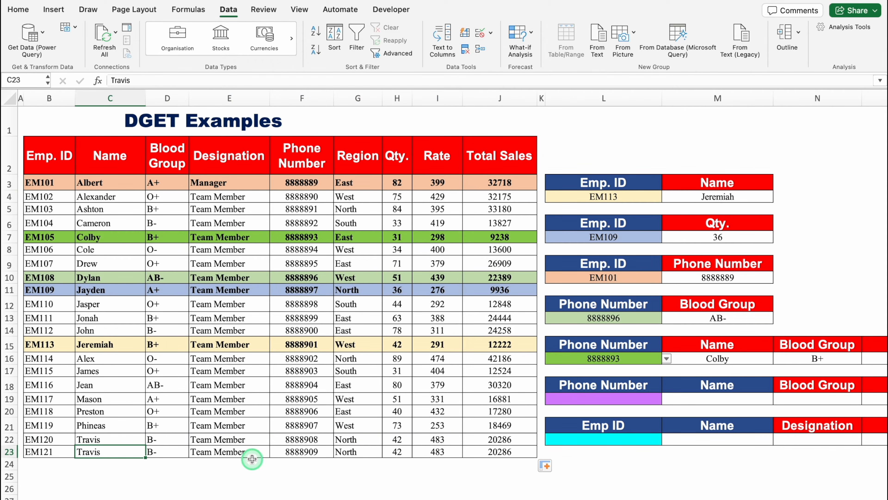
Step: In row 23's new record, enter the employee's name, blood group O+ and designation Trainer
text(Vijay)
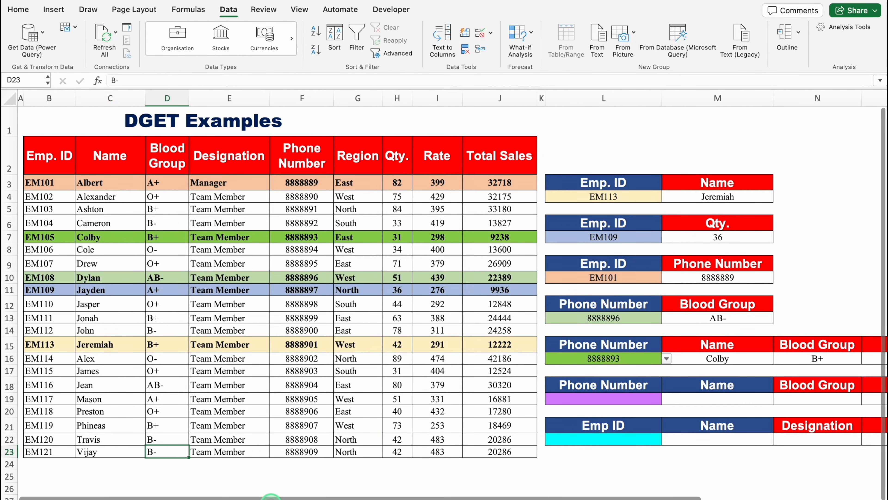
key(Tab)
text(O+)
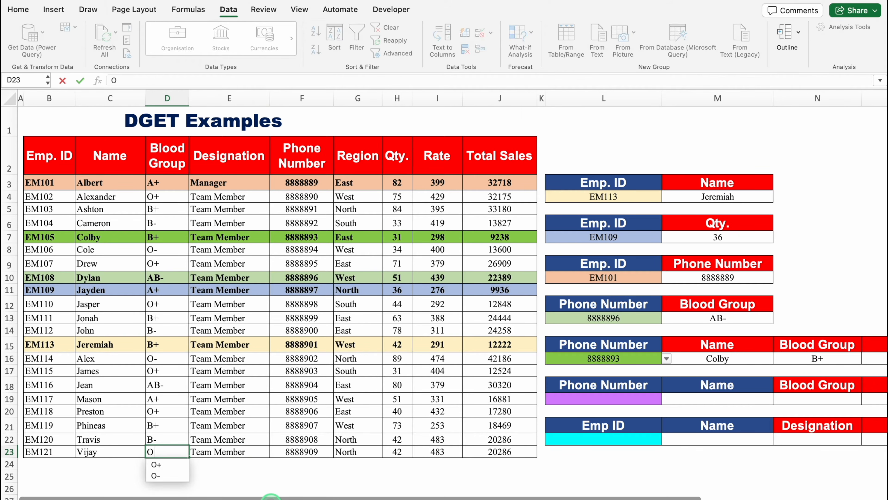
key(Tab)
text(Trainer)
key(Tab)
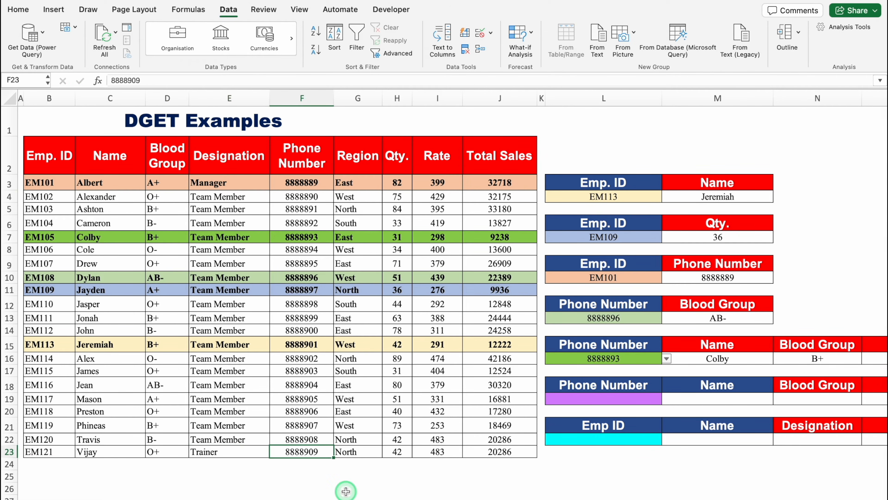
Step: Complete row 23 with the employee's phone number, region South, quantity 102 and rate 222
text(111111)
key(Tab)
text(So)
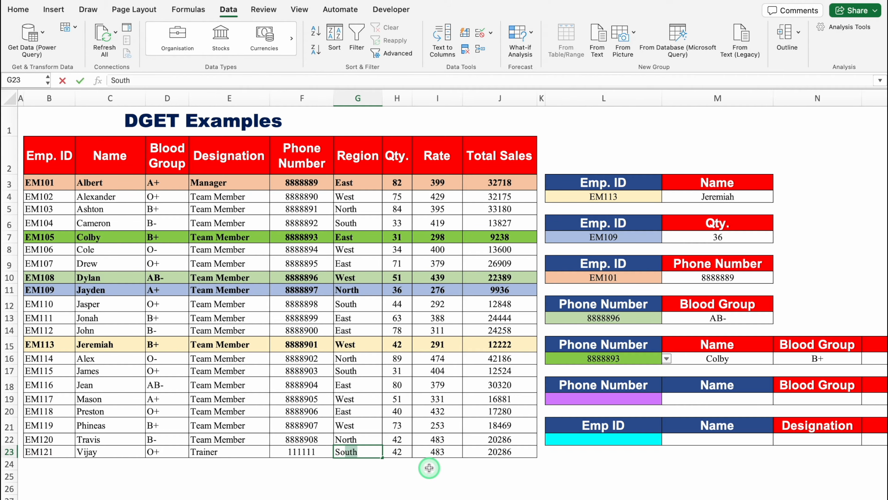
key(Tab)
text(10)
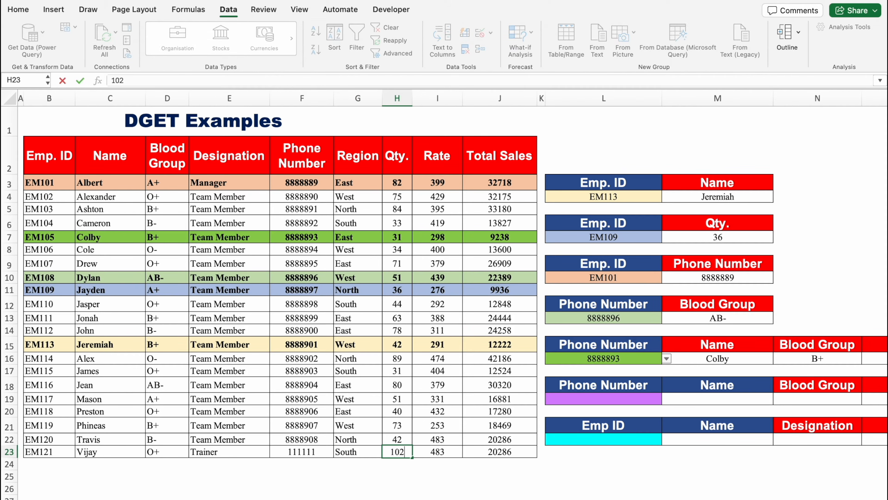
text(2)
key(Tab)
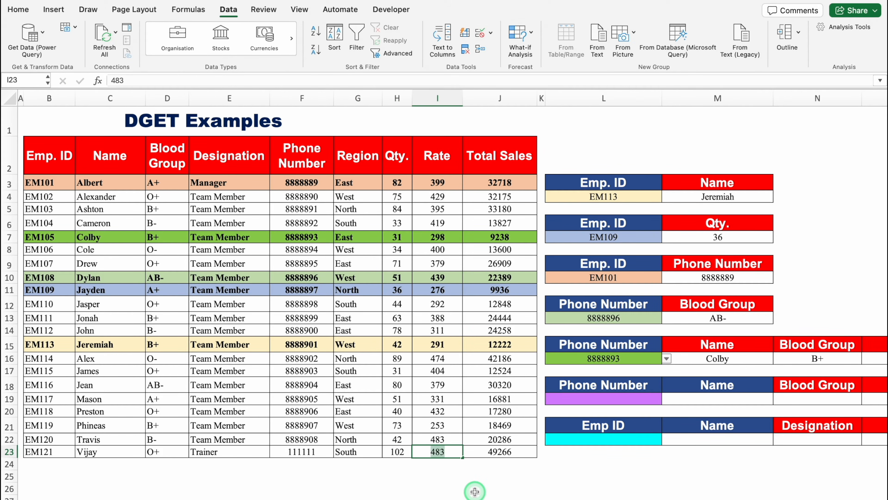
text(222)
click(531, 469)
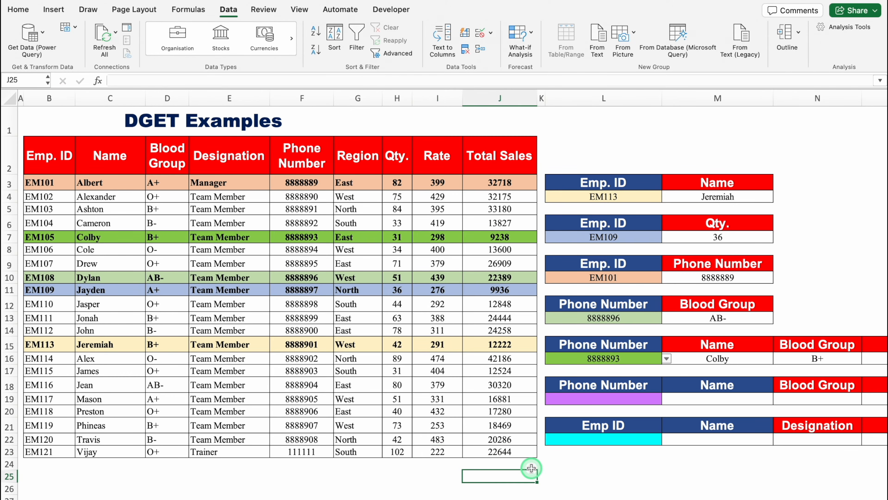
Step: Check L16's drop-down list for the new employee's phone number
scroll(559, 483, right, 5)
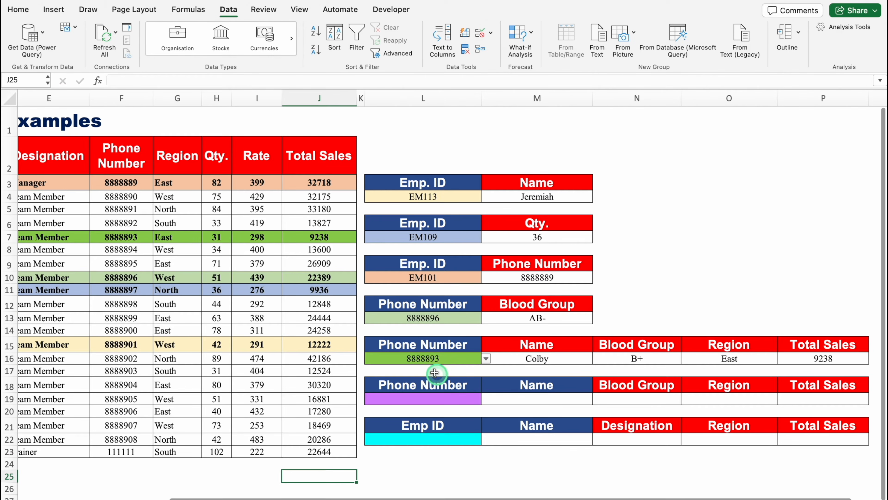
click(414, 357)
click(486, 358)
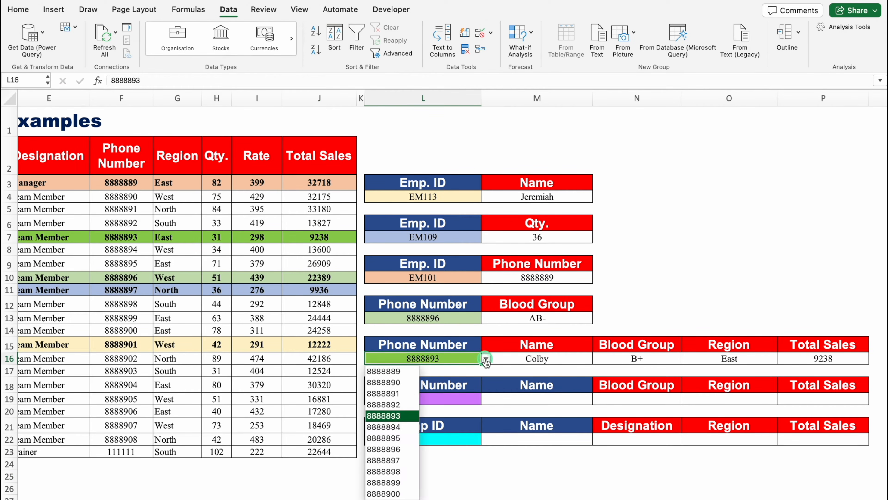
click(459, 358)
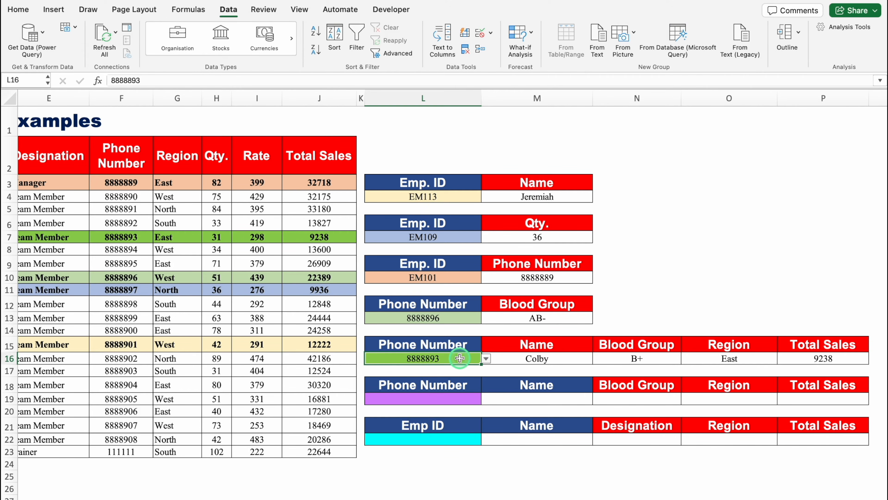
Step: Extend the source of L16's list validation to =$F$3:$F$26
click(491, 33)
click(525, 49)
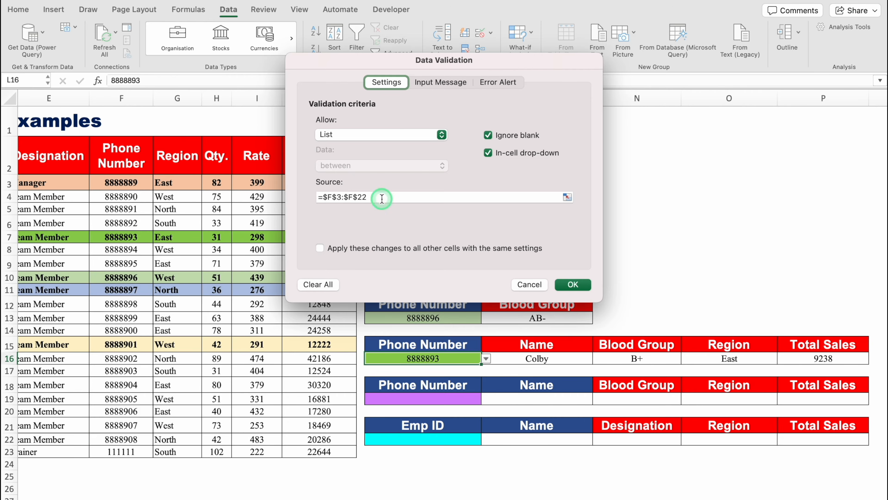
drag(381, 197, 309, 199)
key(BackSpace)
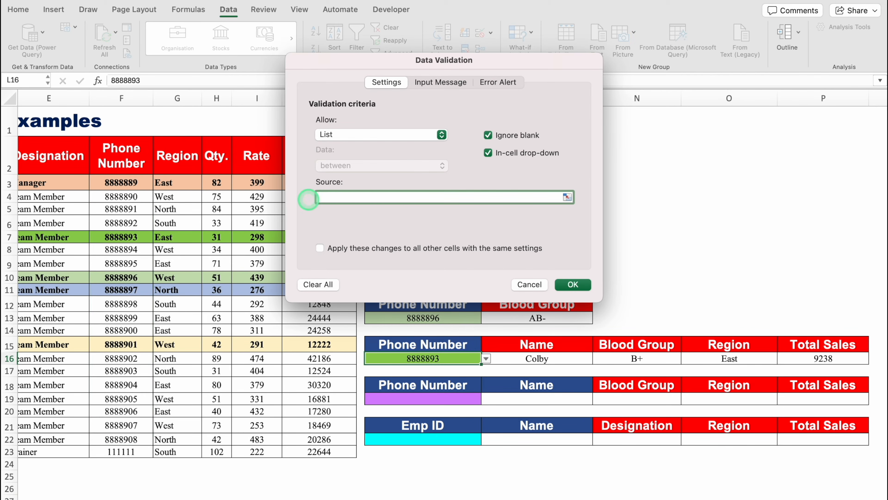
scroll(262, 496, left, 2)
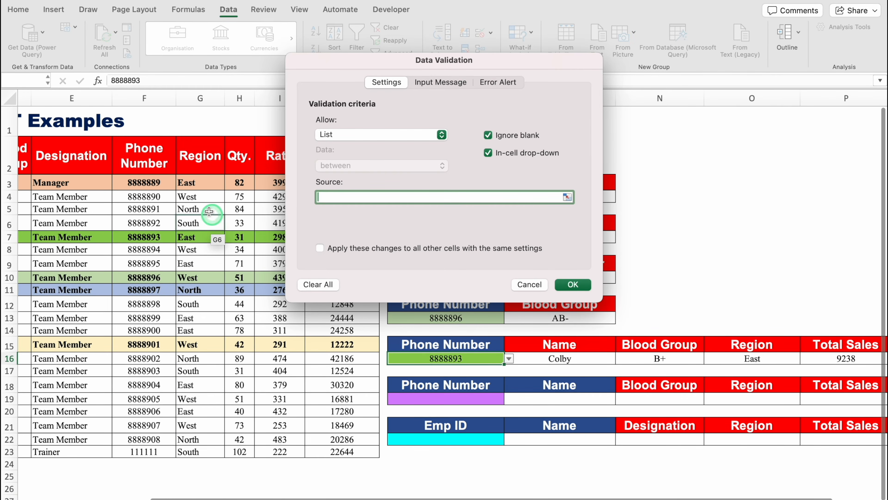
drag(154, 183, 163, 488)
click(597, 63)
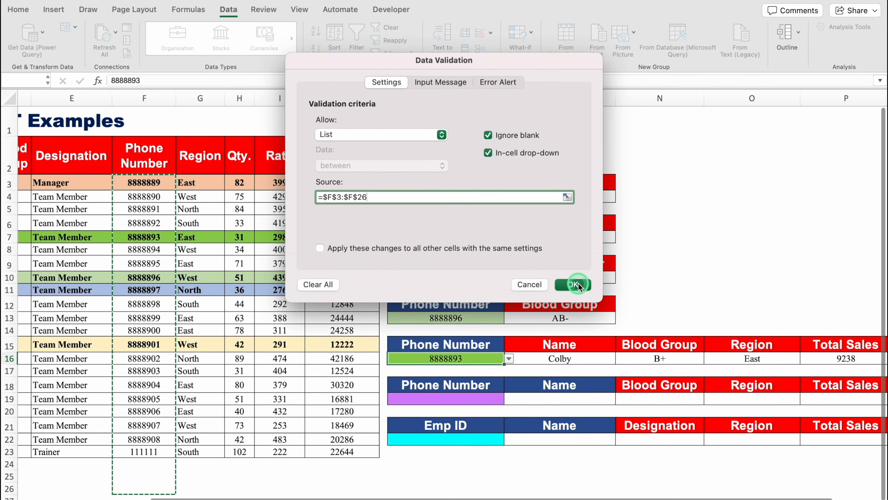
click(572, 282)
Step: Choose the new employee's phone number in L16's drop-down and compare the row 16 lookups with the record in row 23
click(510, 358)
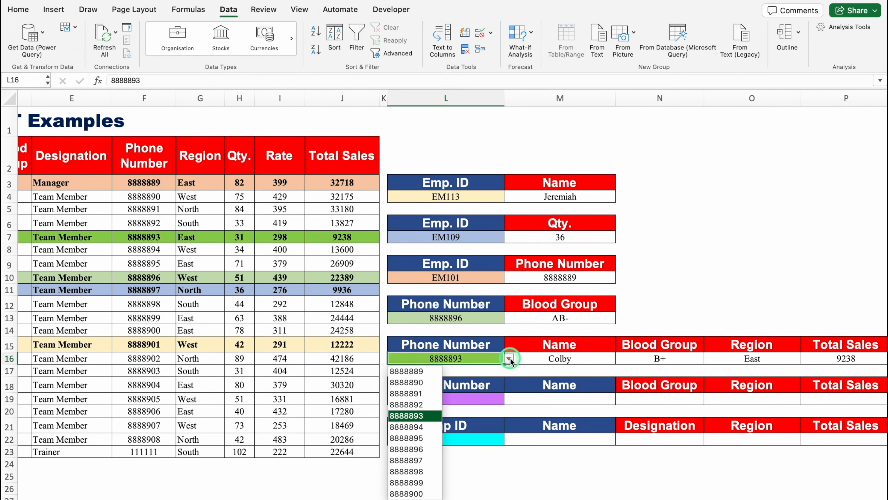
scroll(412, 453, down, 3)
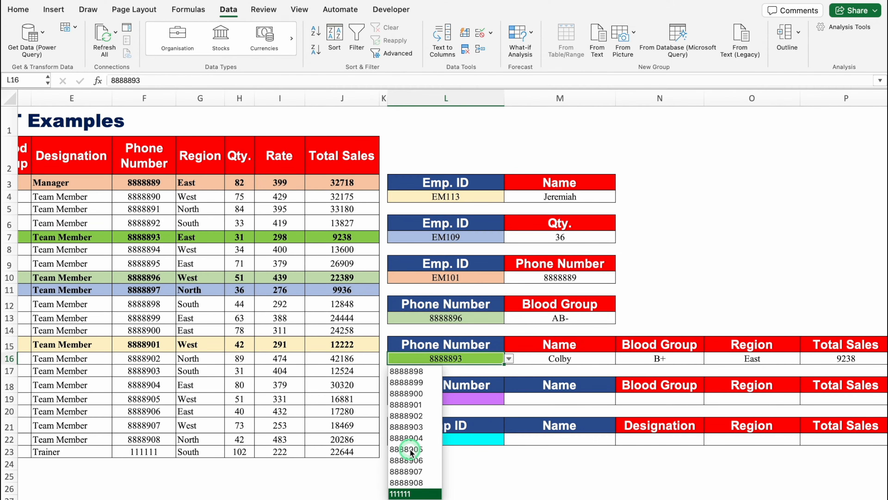
click(415, 494)
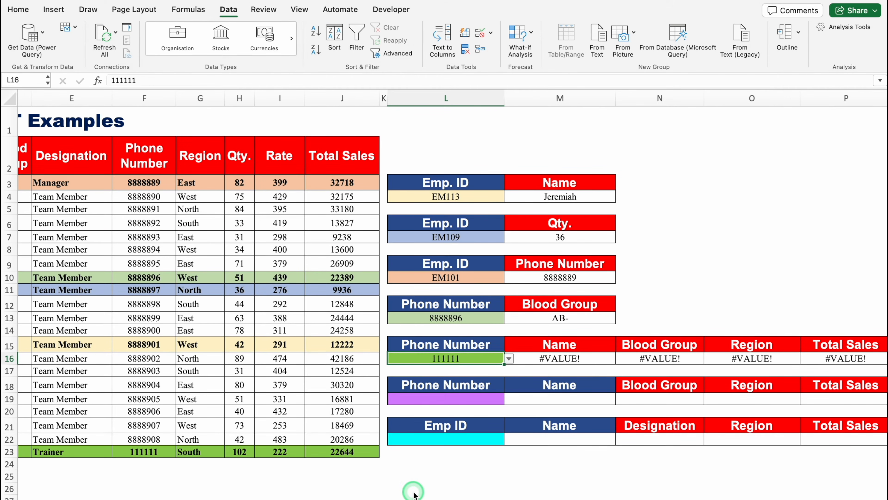
scroll(512, 469, left, 5)
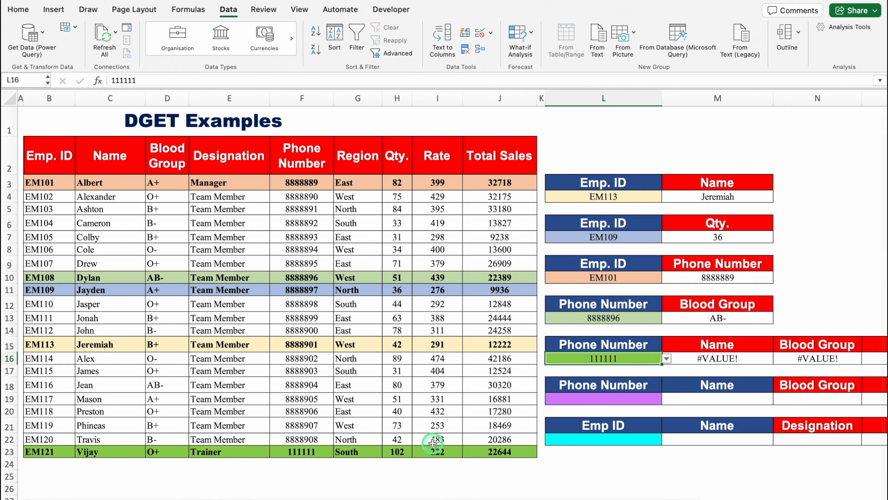
scroll(609, 480, right, 3)
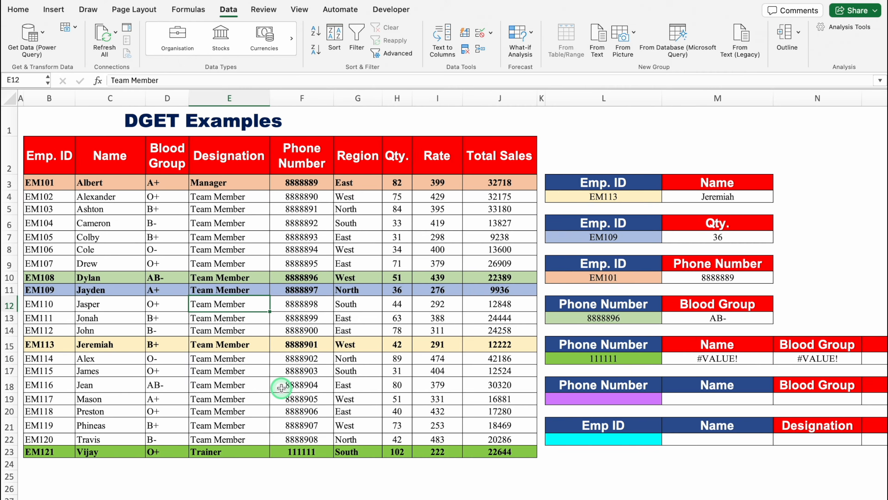
Step: Convert the sales data range B2:J23 into an Excel table with headers
click(47, 154)
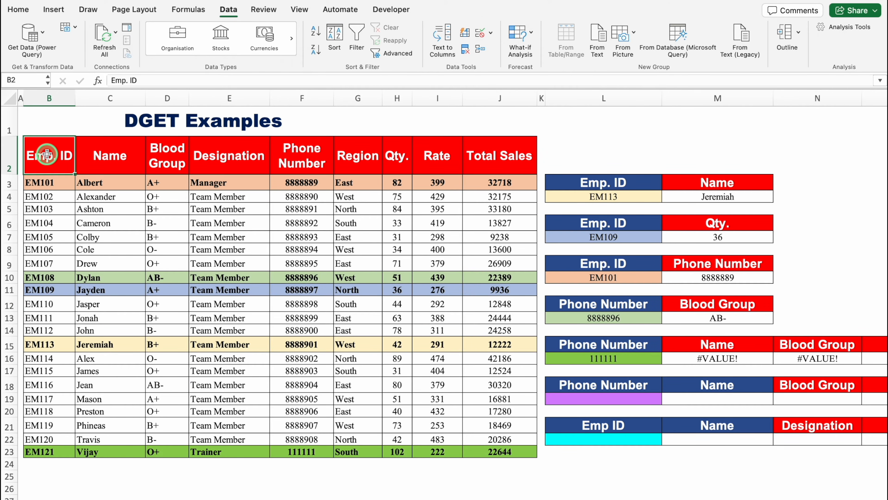
key(ctrl+shift+Down)
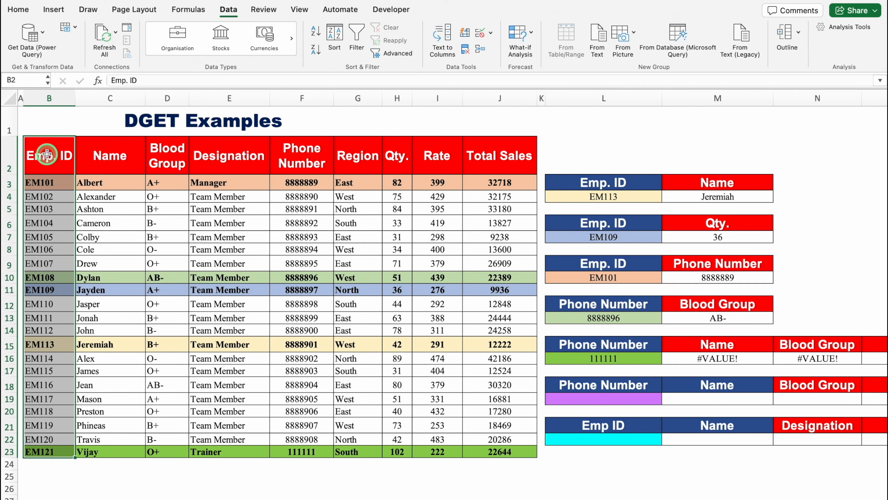
key(ctrl+shift+Right)
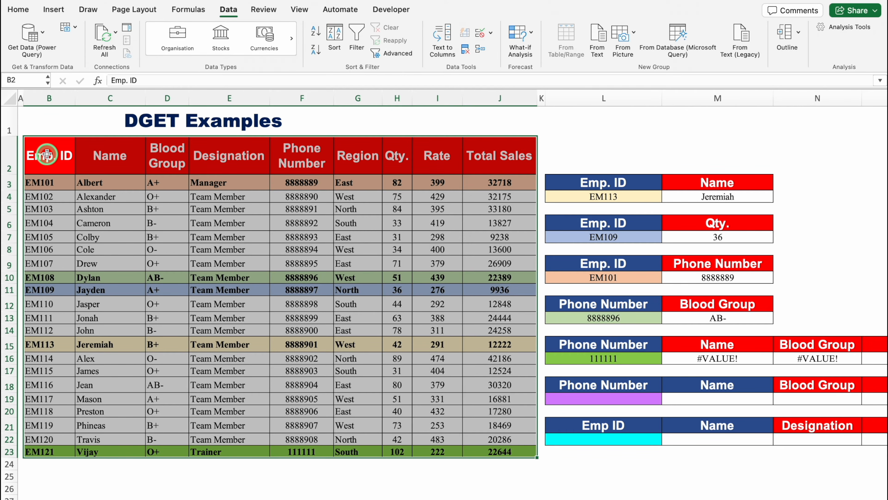
key(ctrl+t)
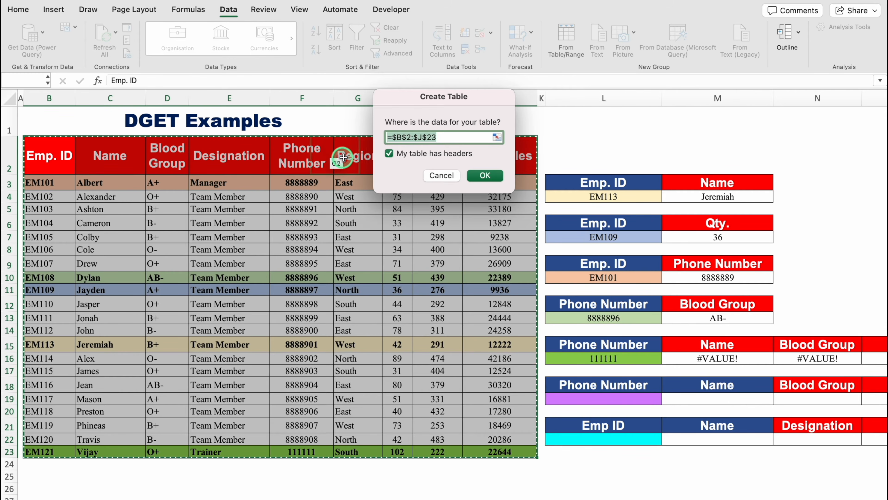
click(485, 174)
click(443, 469)
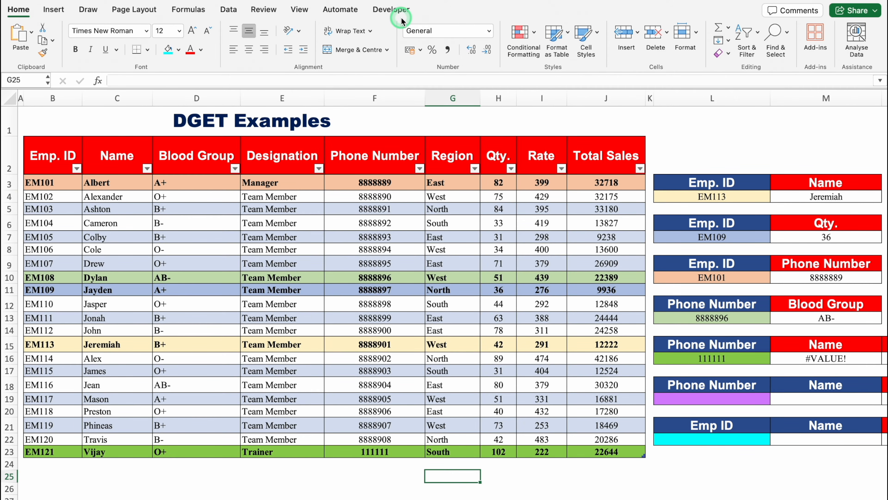
Step: Browse the available styles for the new table and leave the current style applied
click(378, 249)
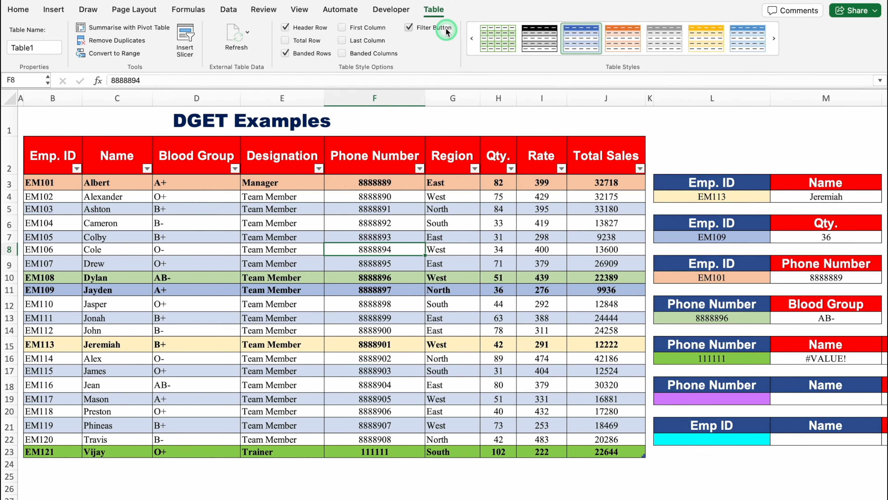
click(437, 18)
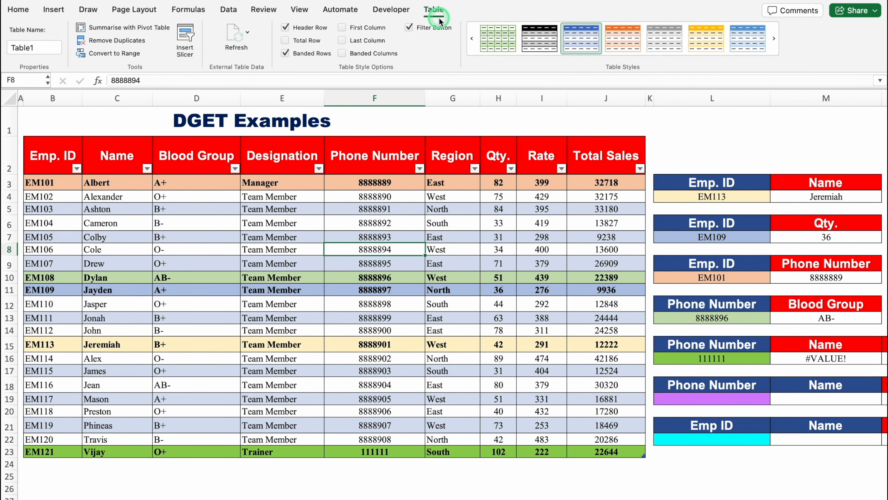
click(623, 58)
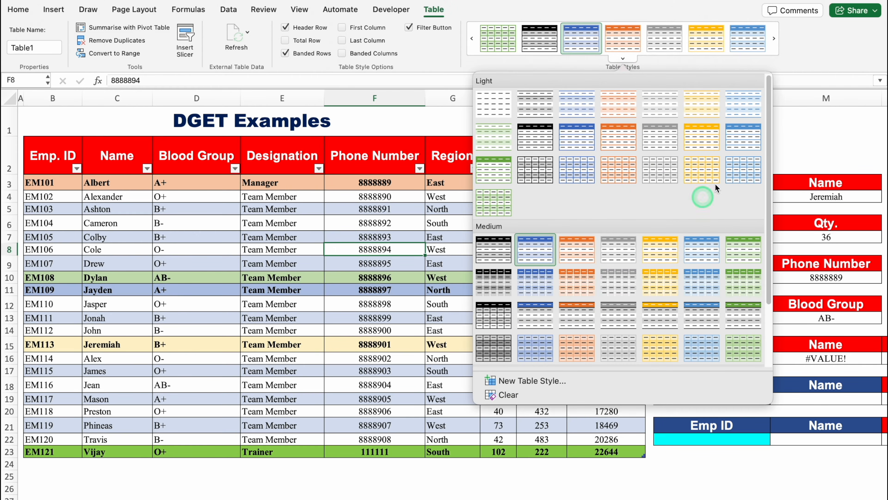
click(806, 122)
Step: Replace the database range in M16's DGET formula with the whole table, Table1[#All]
drag(412, 494, 595, 494)
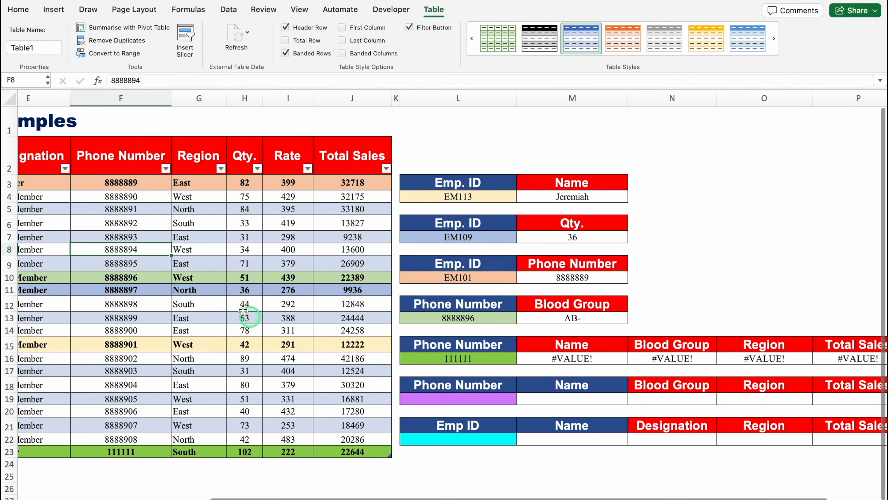
click(574, 357)
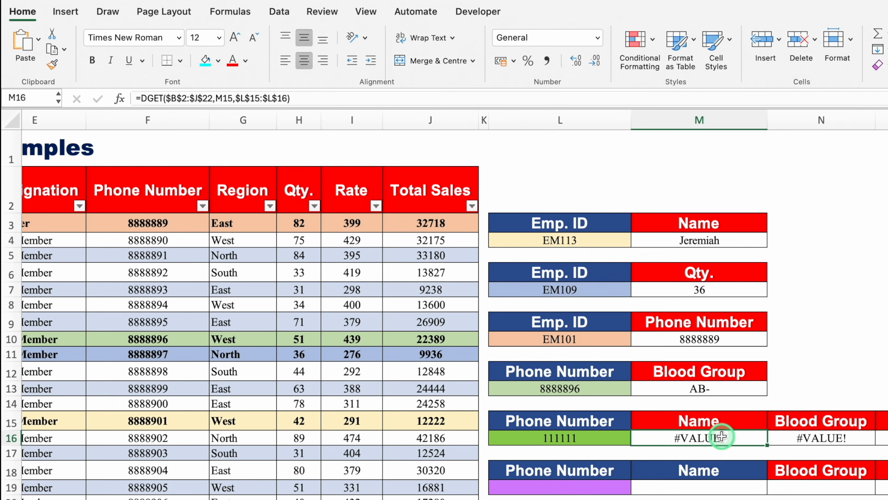
double_click(591, 358)
click(619, 437)
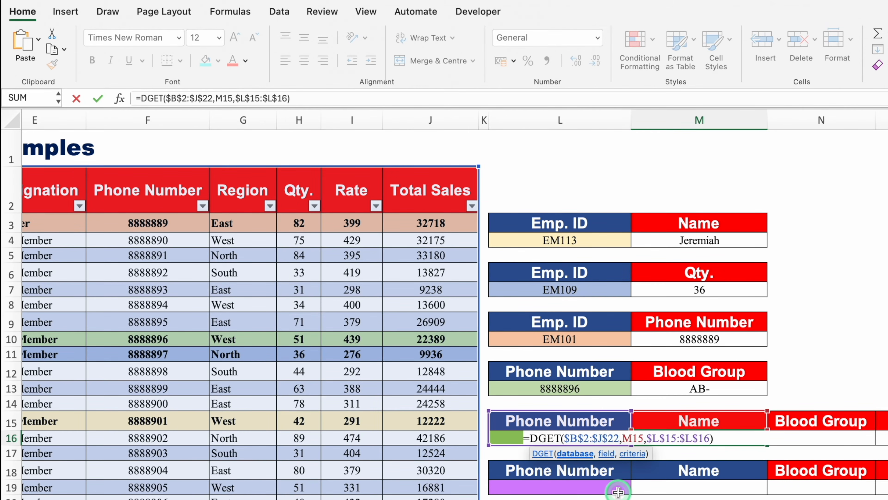
key(BackSpace)
key(BackSpace)
key(BackSpace)
key(BackSpace)
key(BackSpace)
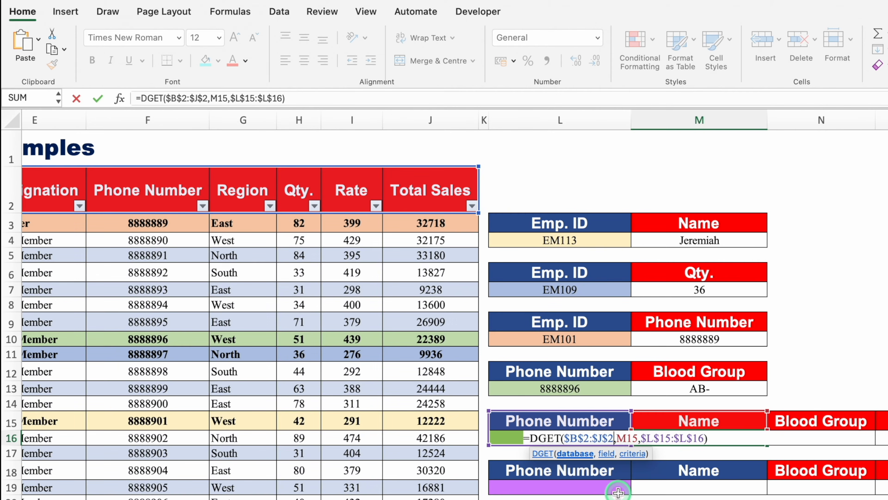
key(BackSpace)
key(BackSpace)
key(BackSpace)
key(BackSpace)
key(BackSpace)
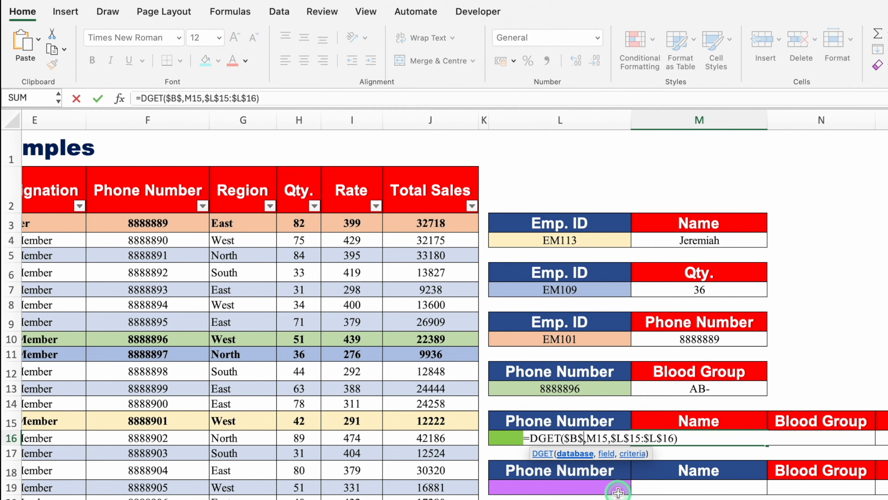
scroll(455, 305, left, 6)
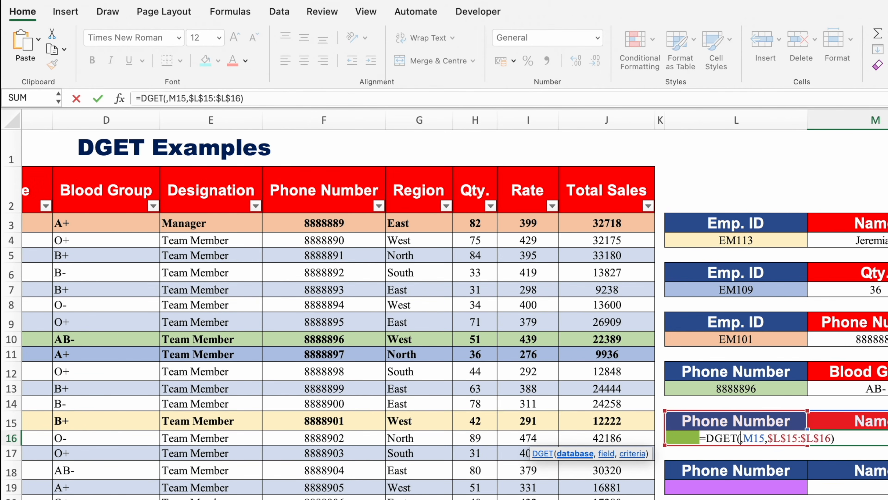
click(98, 199)
drag(111, 199, 773, 499)
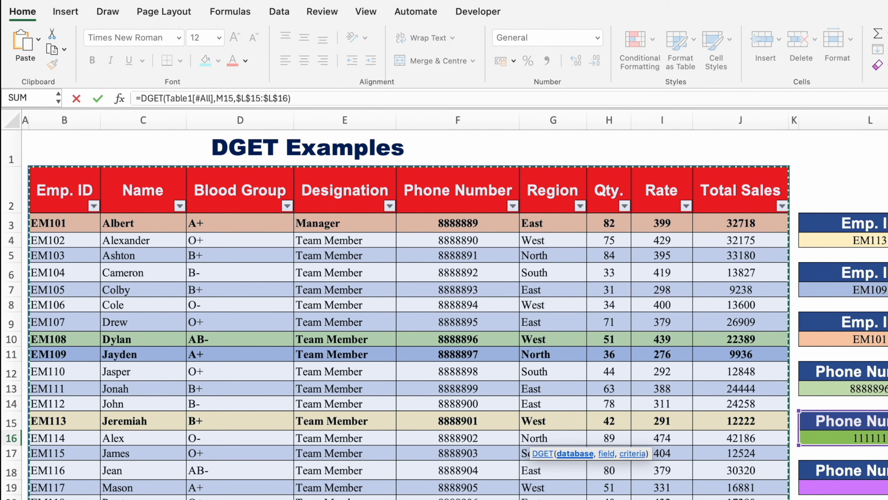
scroll(454, 315, right, 9)
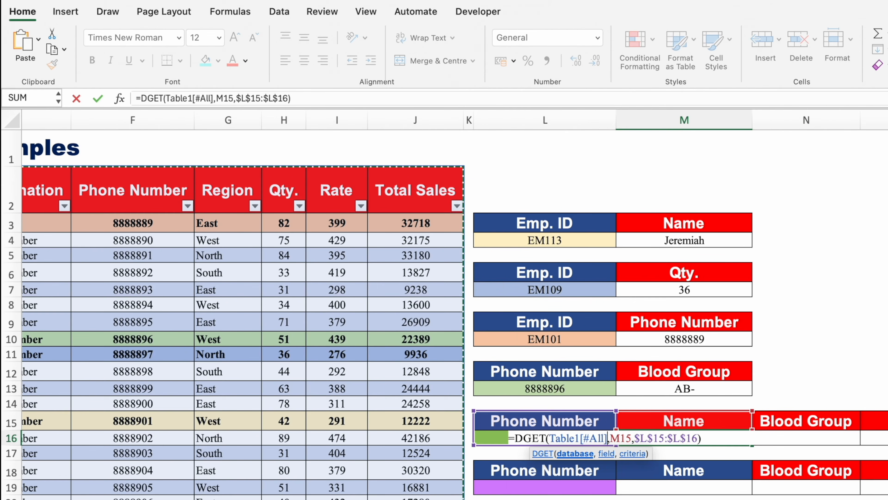
key(Return)
Step: Copy M16's table-based DGET formula across N16:P16
click(717, 435)
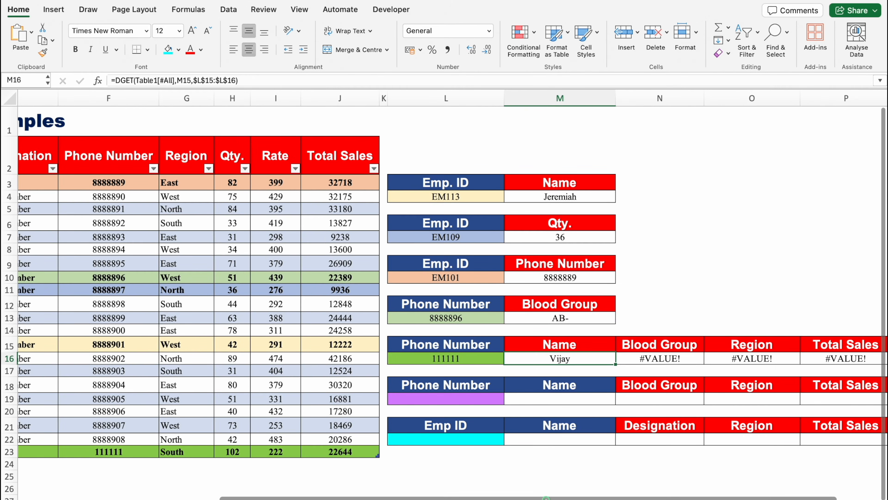
scroll(643, 361, right, 2)
drag(821, 363, 822, 363)
click(809, 250)
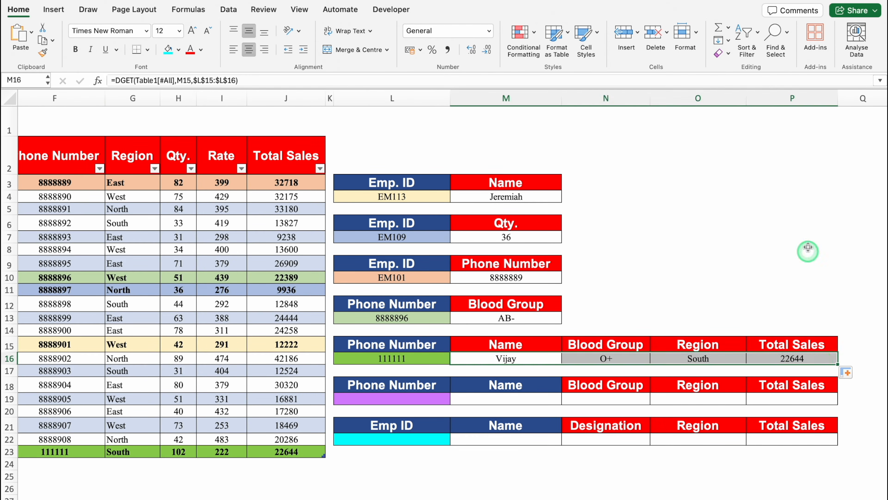
Step: Add another employee's phone number in F24, directly below the table's last record
drag(573, 499, 332, 498)
scroll(425, 471, down, 1)
click(425, 471)
key(Down)
key(Down)
key(Down)
key(Down)
key(Down)
key(Down)
key(Down)
key(Down)
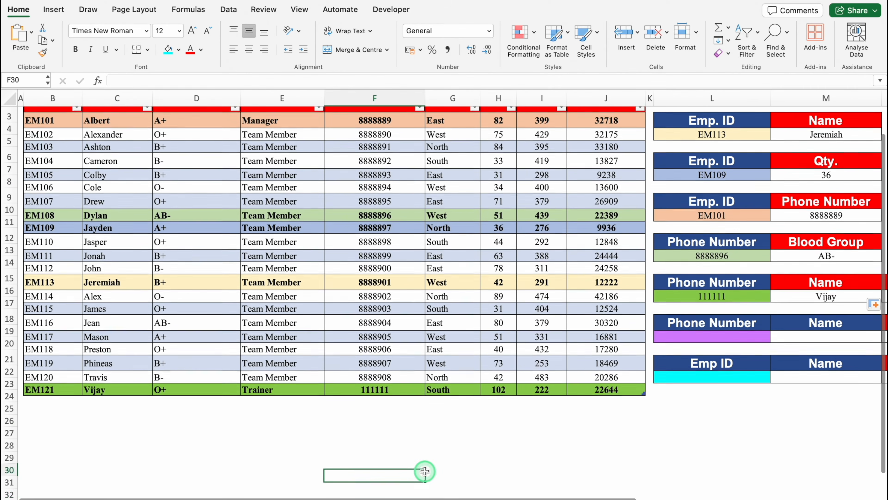
key(Up)
key(Up)
key(Up)
key(Up)
key(Up)
key(Up)
key(Up)
key(Up)
key(Up)
key(Up)
key(Up)
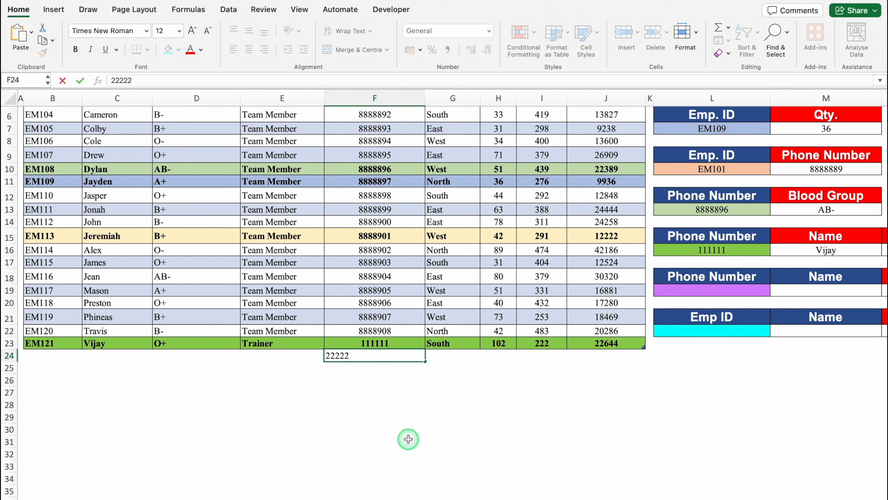
key(Return)
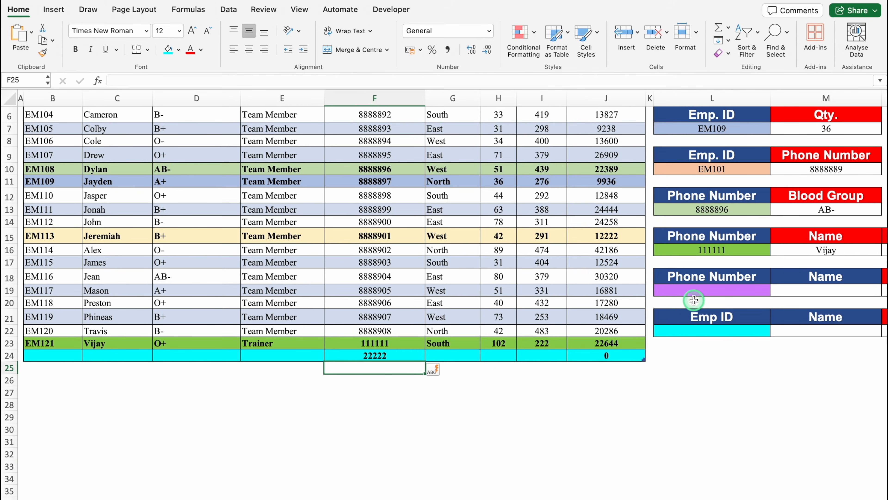
Step: Choose the newly added phone number from row 24 in L16's drop-down
drag(548, 499, 552, 499)
scroll(553, 497, right, 7)
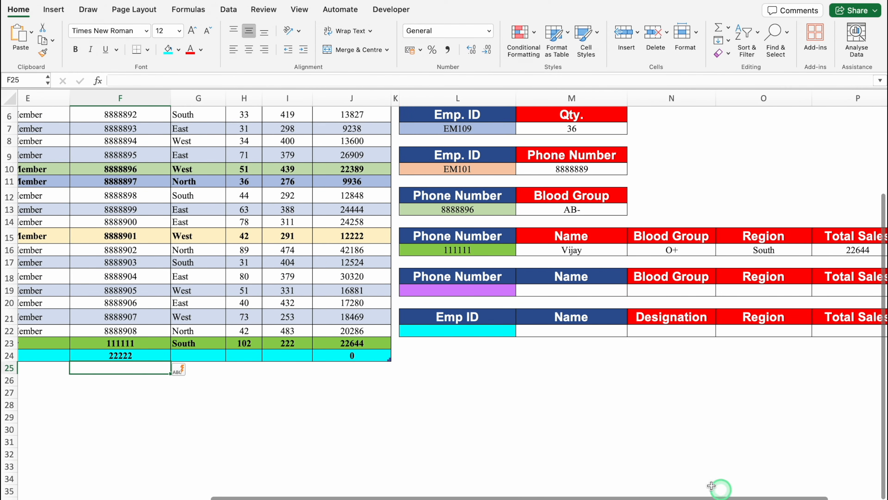
click(512, 244)
click(521, 250)
scroll(428, 375, down, 4)
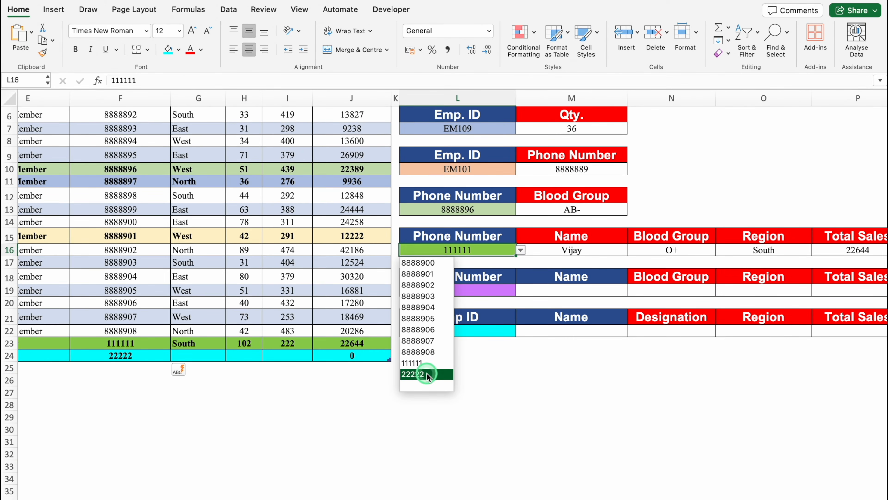
click(427, 375)
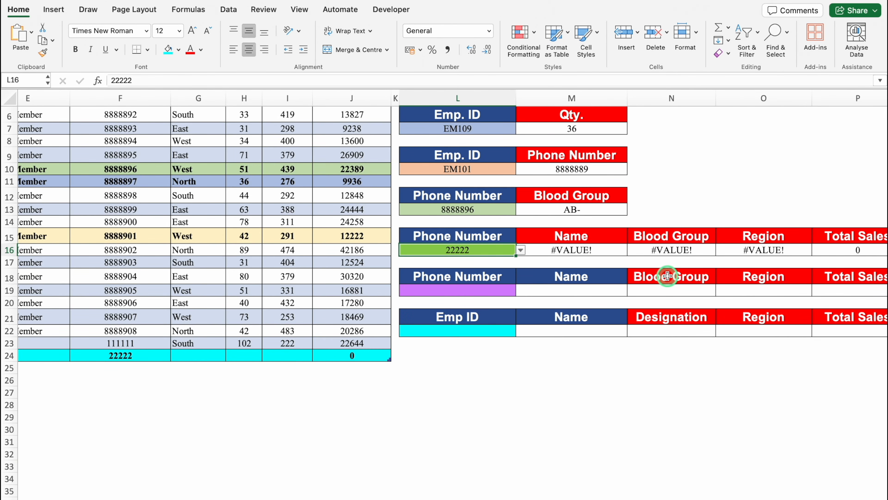
Step: Wrap M16's DGET formula in IFERROR with an empty string "" as the fallback
click(604, 247)
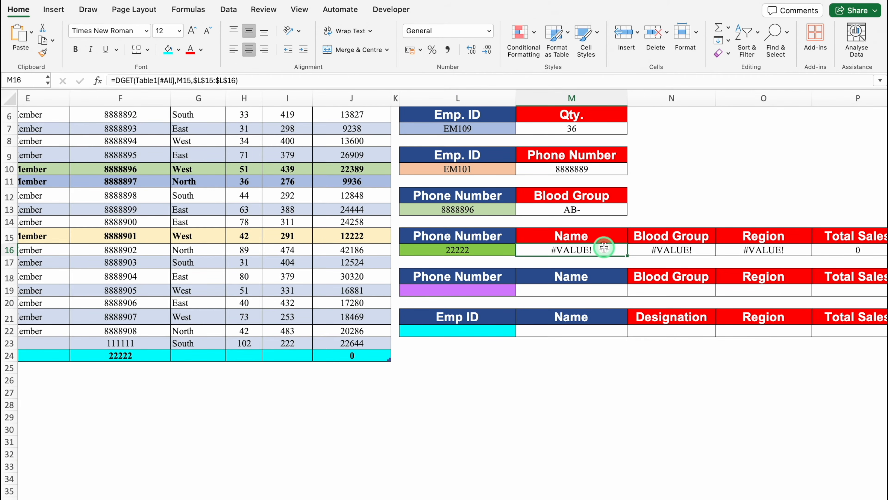
double_click(604, 248)
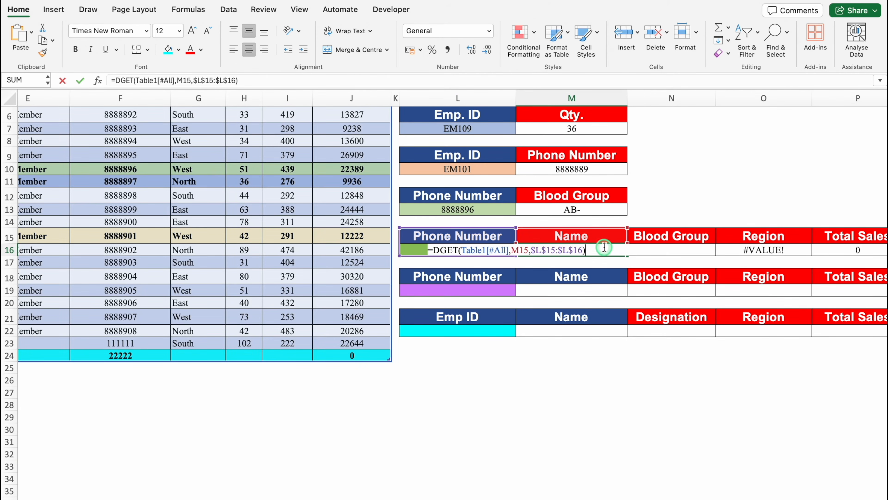
click(436, 250)
text(iferr)
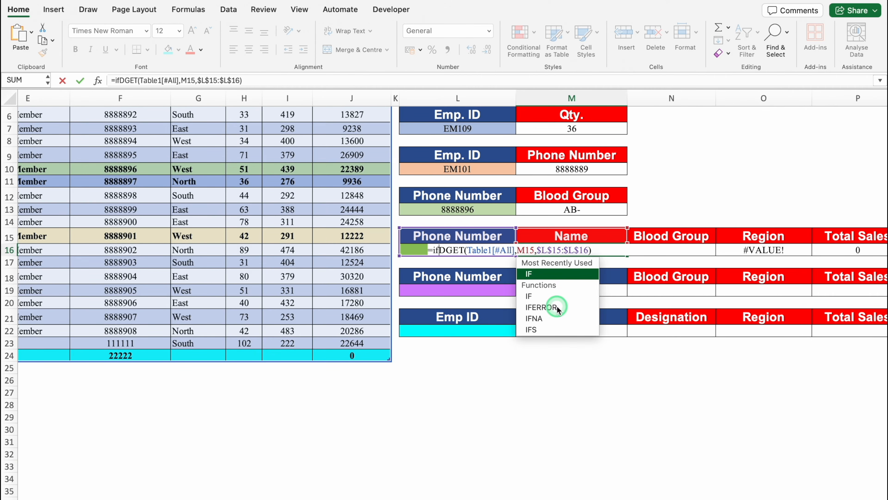
double_click(546, 282)
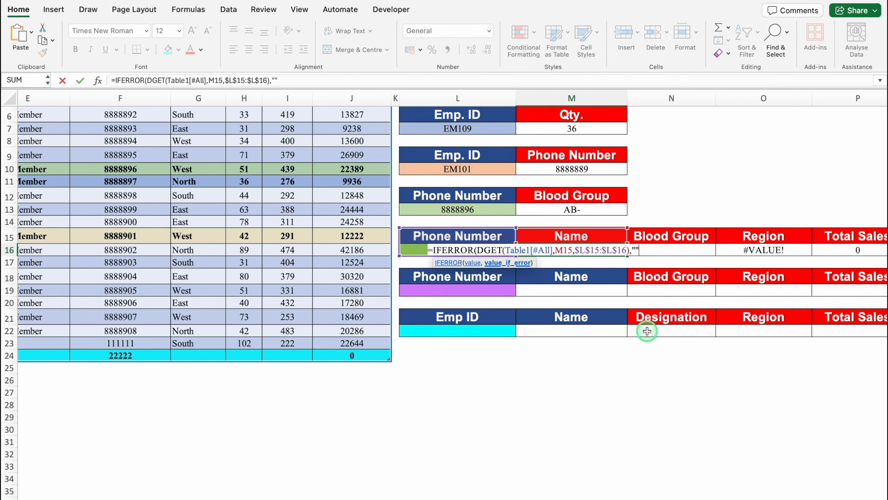
text())
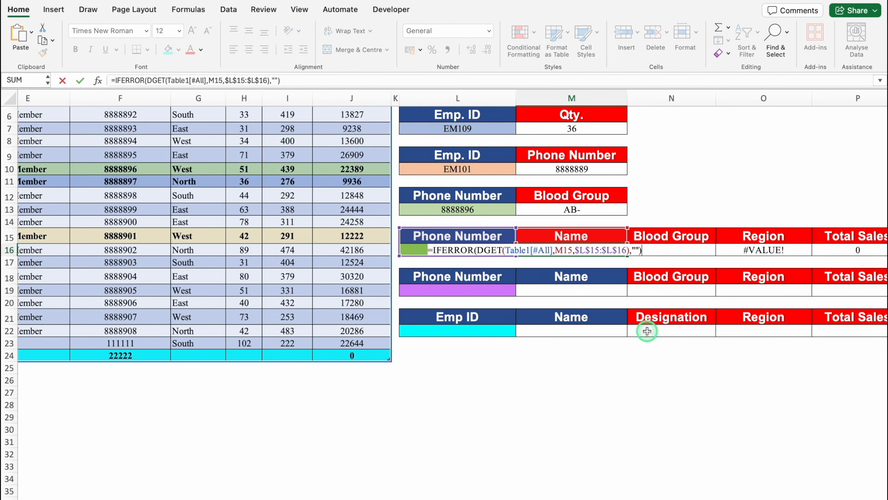
key(Return)
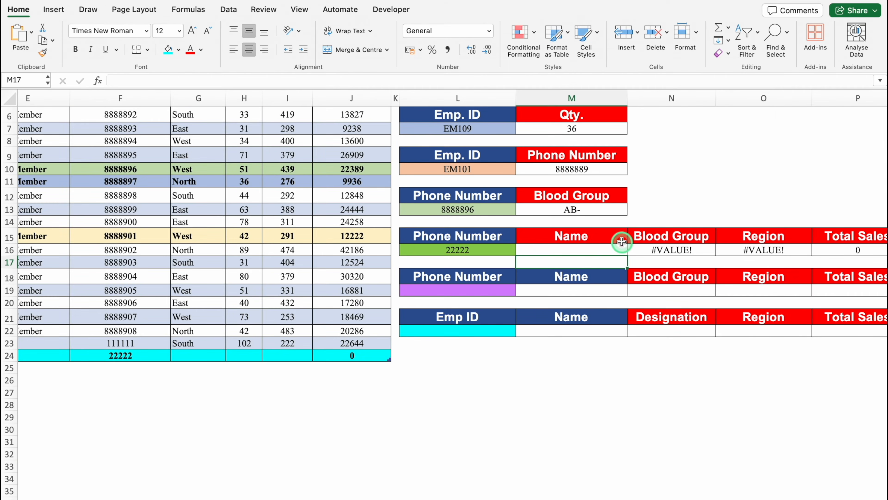
click(619, 250)
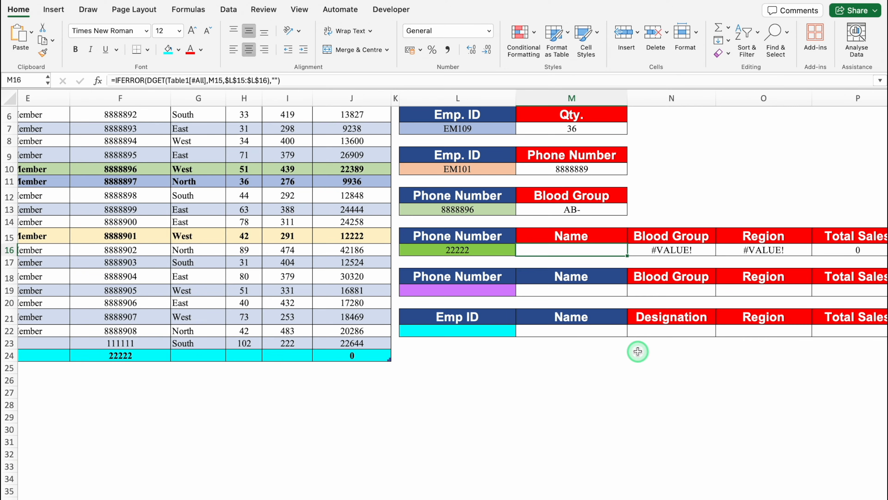
Step: Change the IFERROR fallback text in M16 to "No Data"
double_click(607, 250)
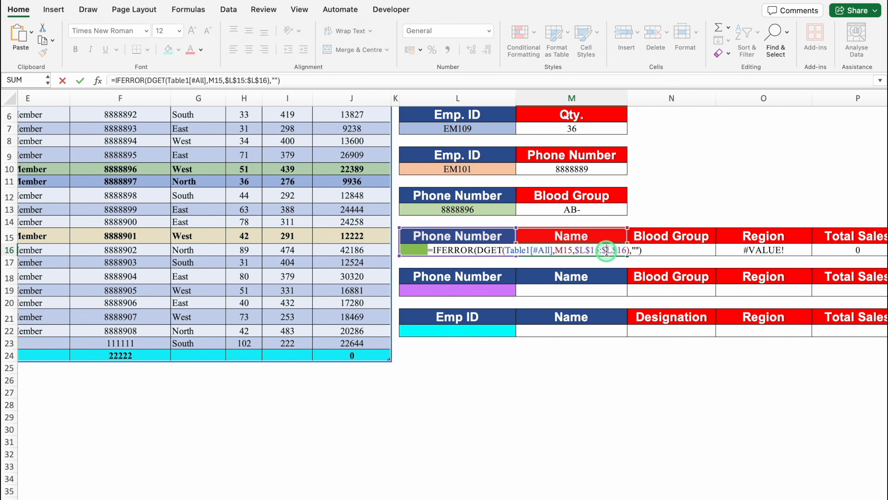
click(637, 250)
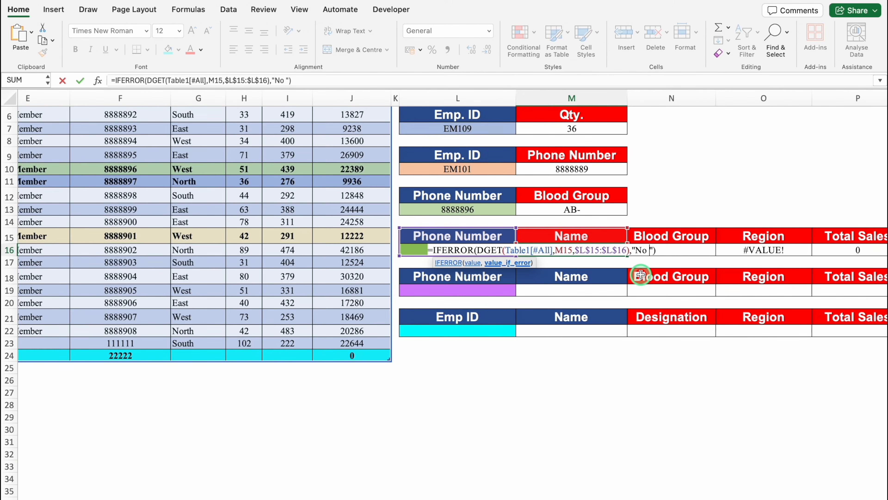
click(641, 276)
click(591, 247)
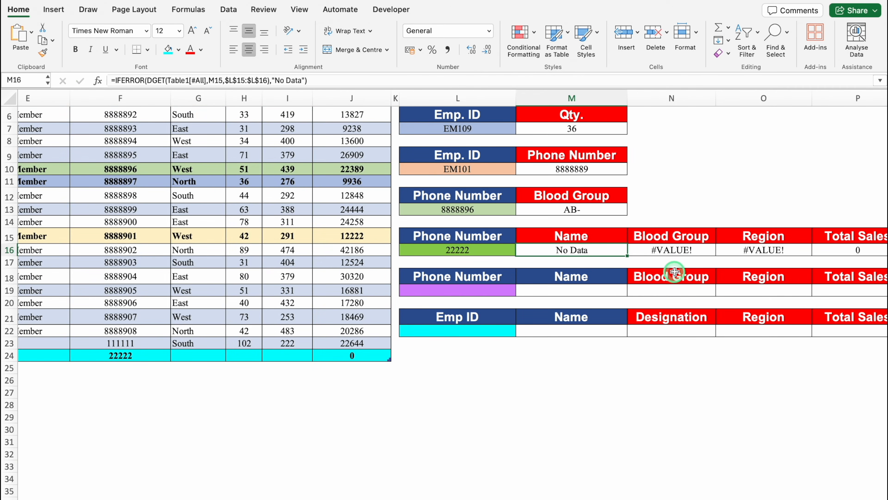
drag(633, 261, 602, 261)
Step: Complete row 24 with the employee's ID and name, blood group B+, designation Trainee, region North, quantity 200 and rate 300
drag(559, 497, 266, 493)
click(72, 357)
text(EM150)
key(Tab)
text(Monk)
key(Tab)
text(B+)
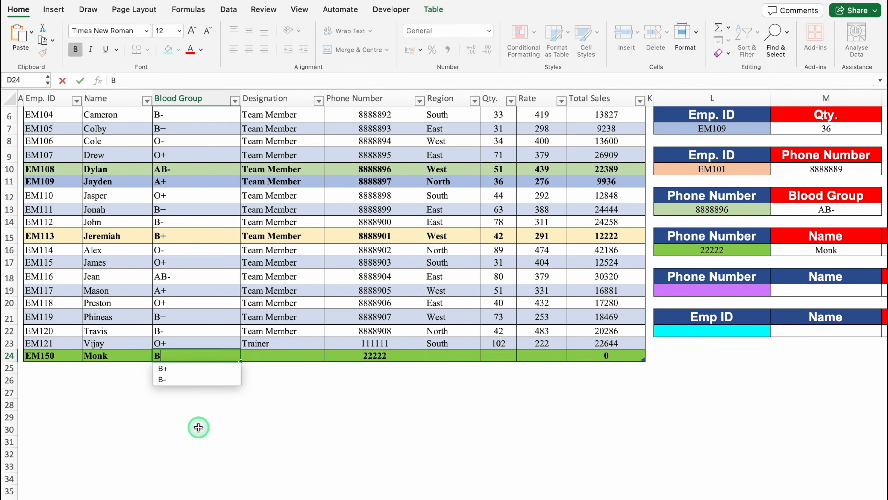
text(	Trainee		North	200	300)
Step: Choose the phone number of the row 6 record in L19's drop-down
drag(390, 493, 595, 493)
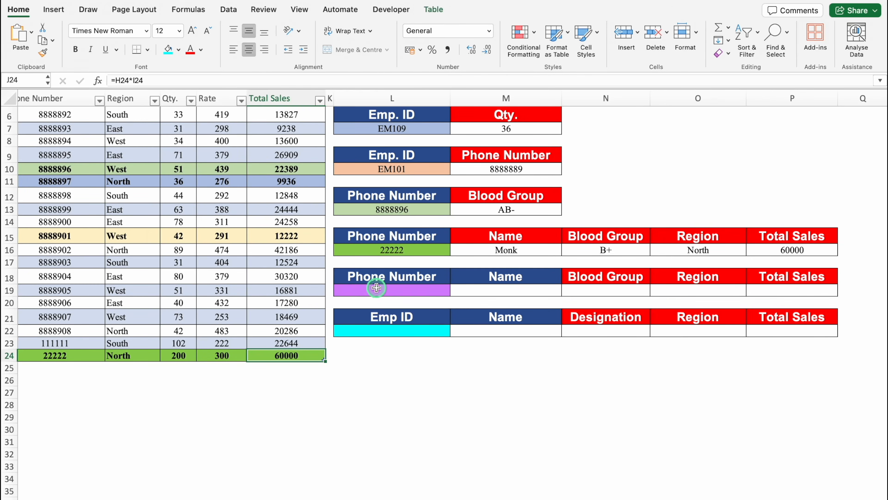
click(377, 287)
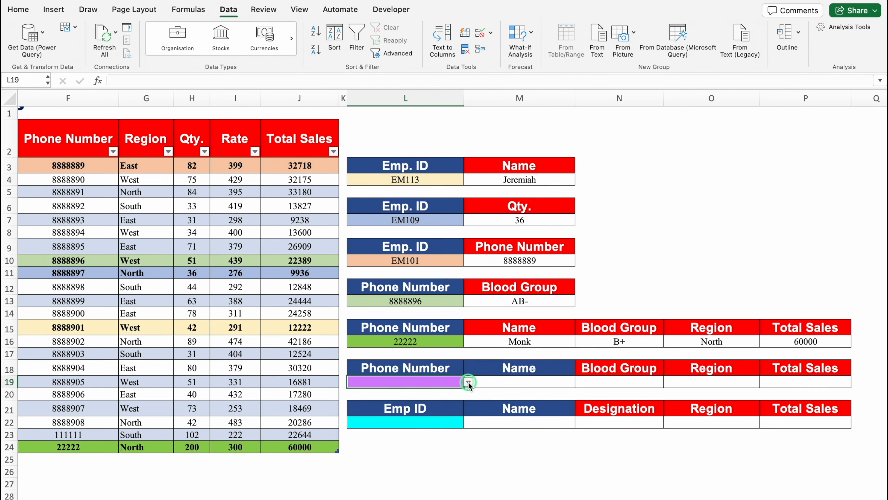
click(468, 381)
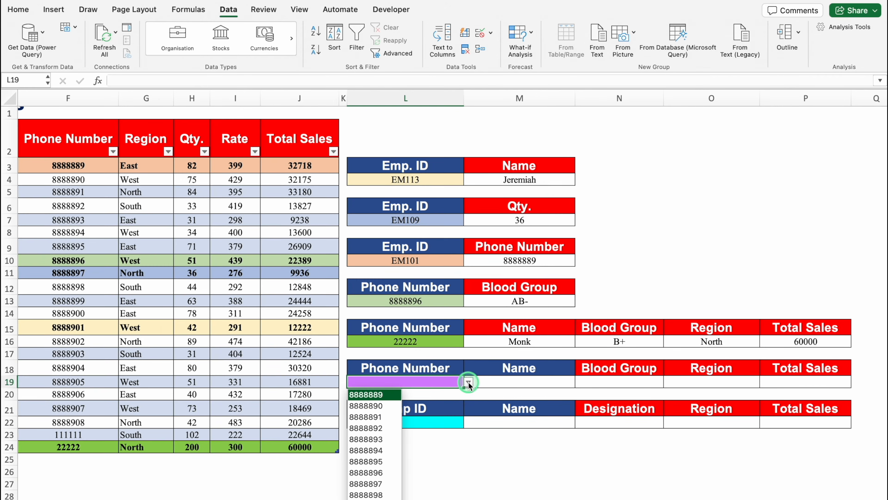
click(362, 428)
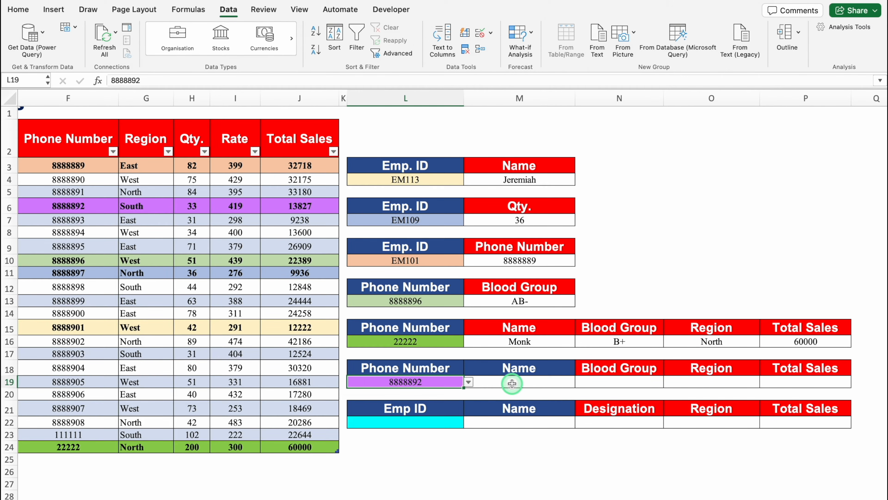
Step: Add a list drop-down to M19 that takes its entries from the names in $C$3:$C$24
click(423, 366)
click(494, 367)
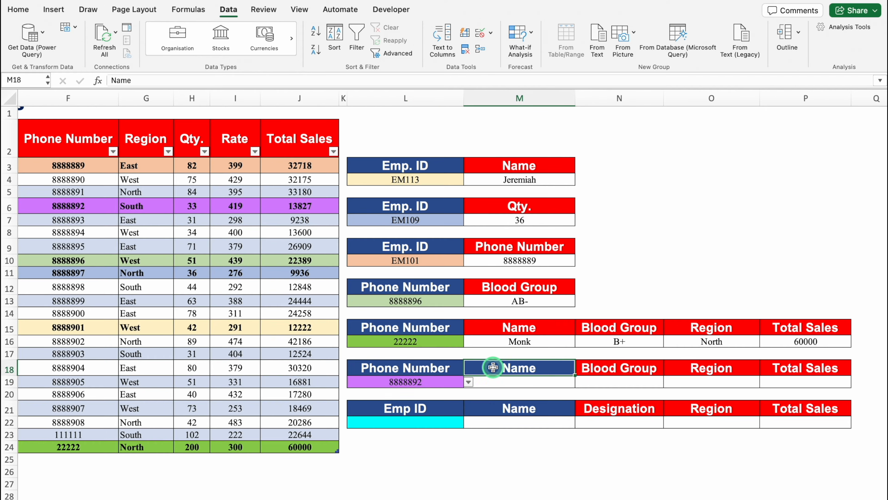
click(512, 383)
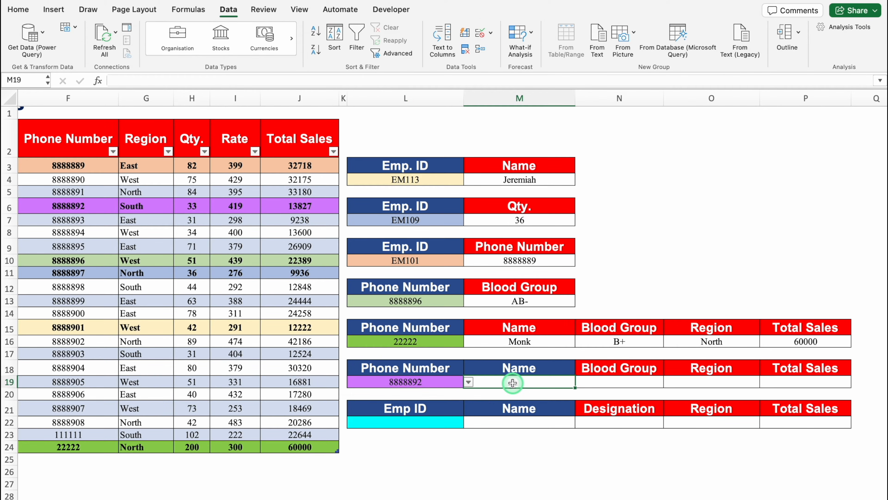
click(491, 33)
click(508, 50)
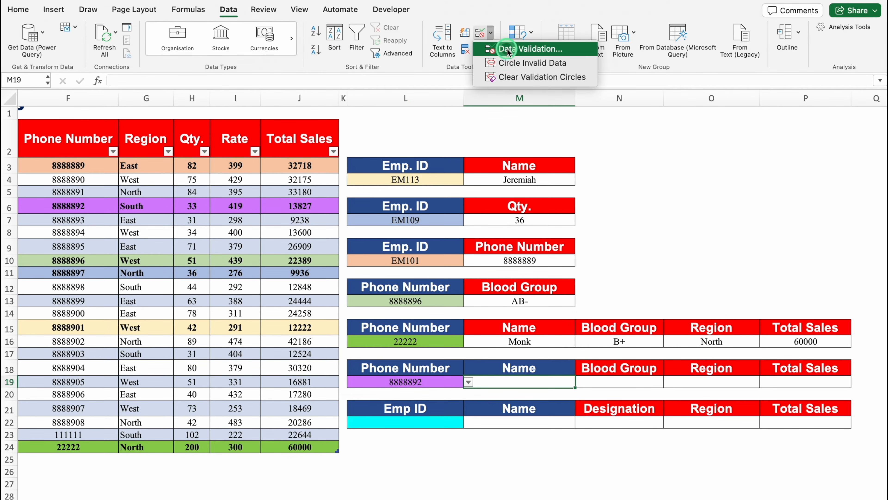
click(442, 134)
click(378, 173)
click(359, 203)
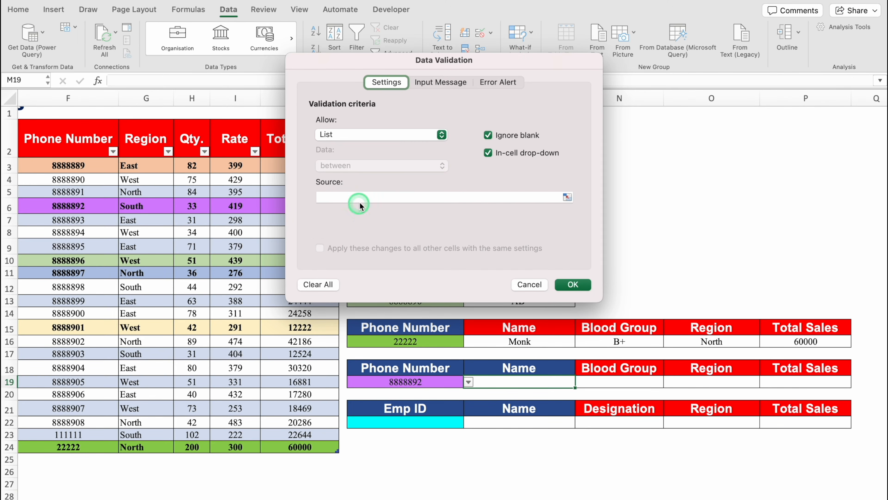
drag(397, 492, 150, 495)
drag(123, 170, 126, 447)
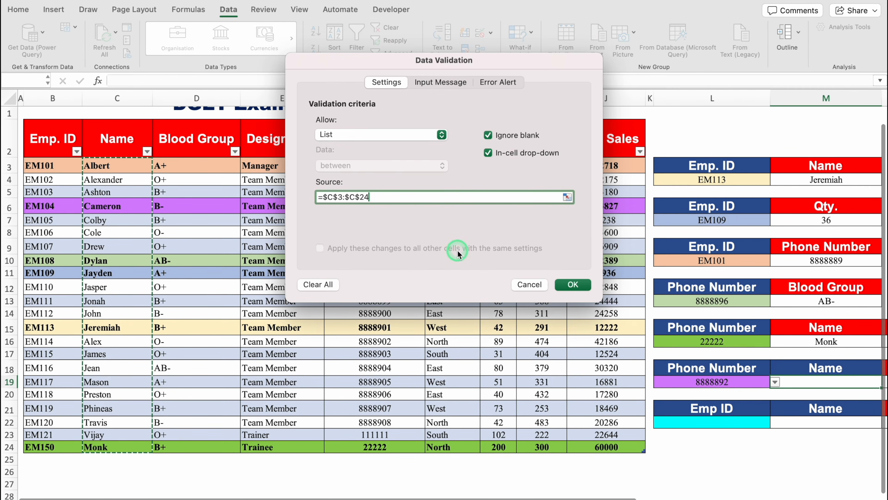
click(587, 286)
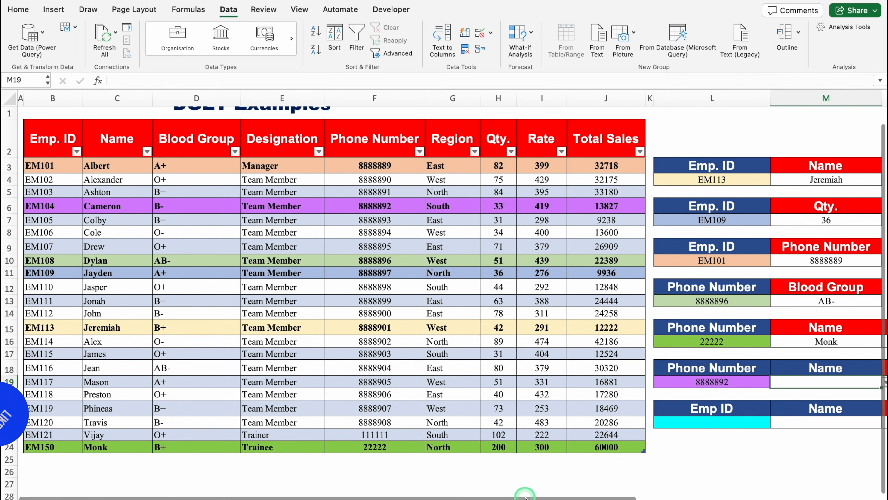
Step: Choose the name of the row 6 record in M19's drop-down
drag(524, 495, 718, 495)
click(606, 383)
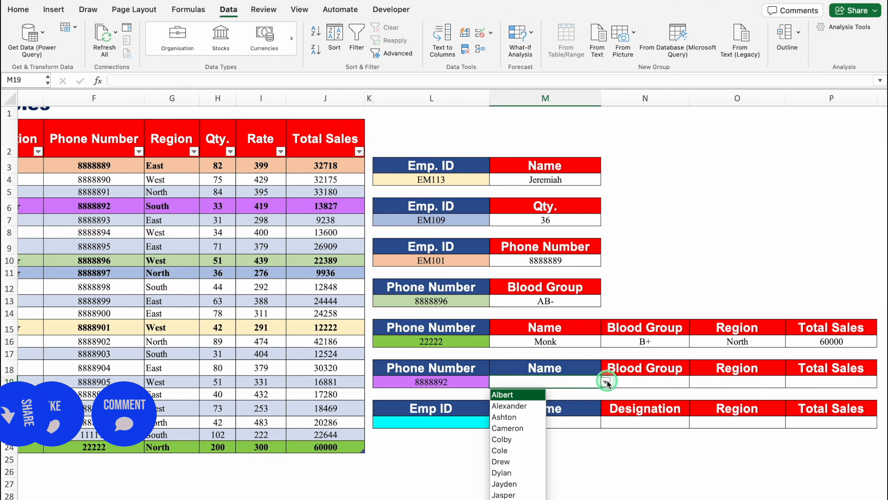
scroll(559, 388, right, 2)
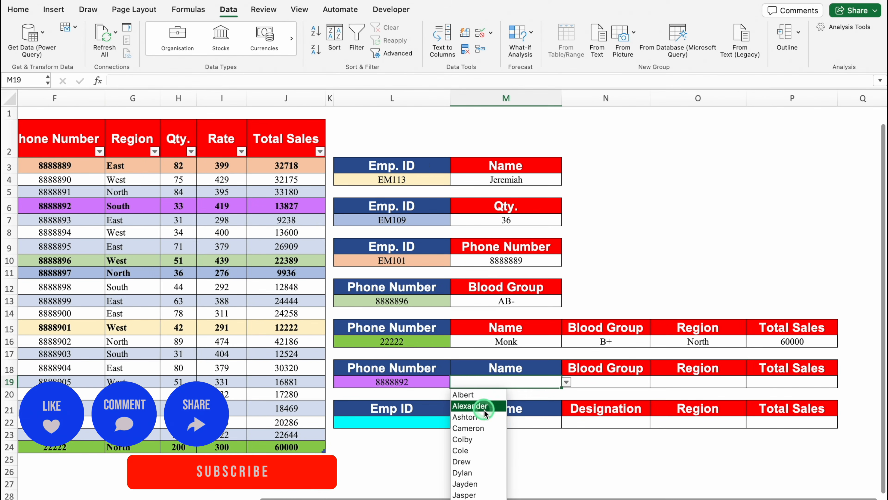
click(488, 428)
click(608, 383)
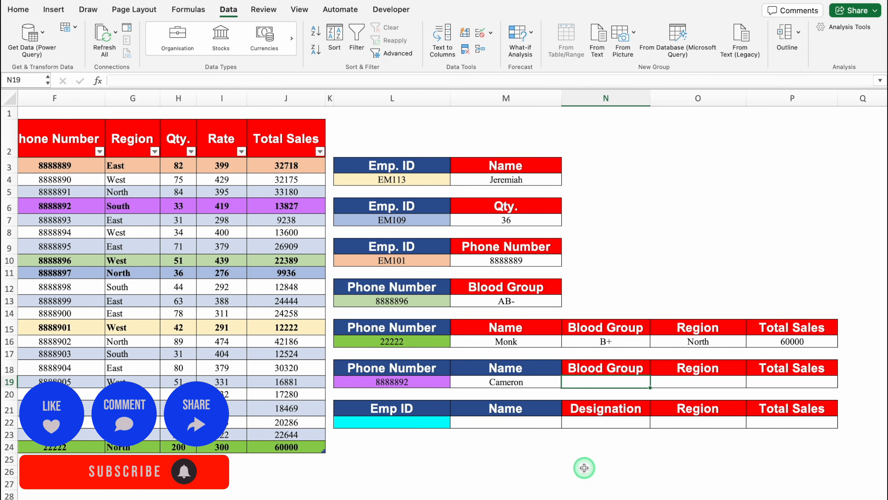
text(=)
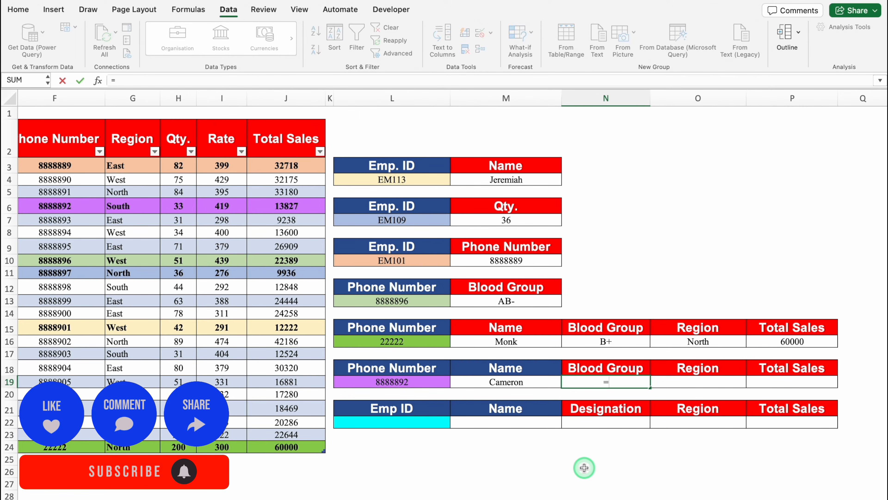
text(DGET()
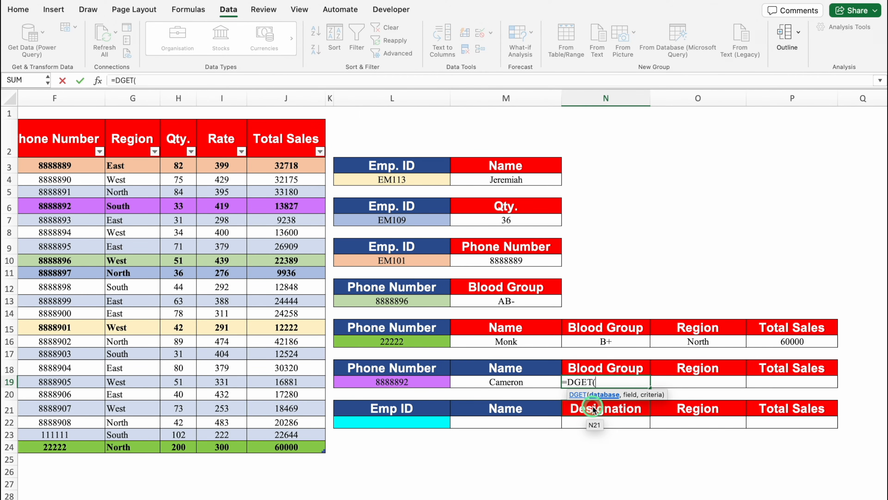
double_click(594, 407)
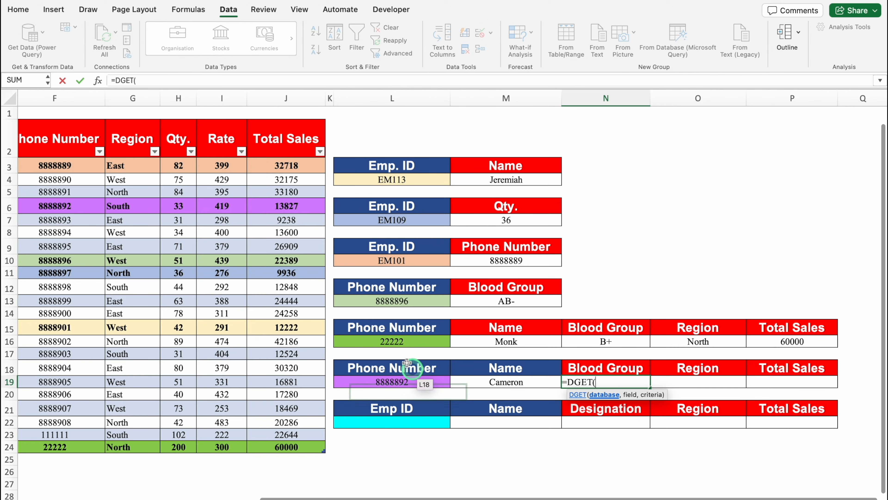
click(279, 140)
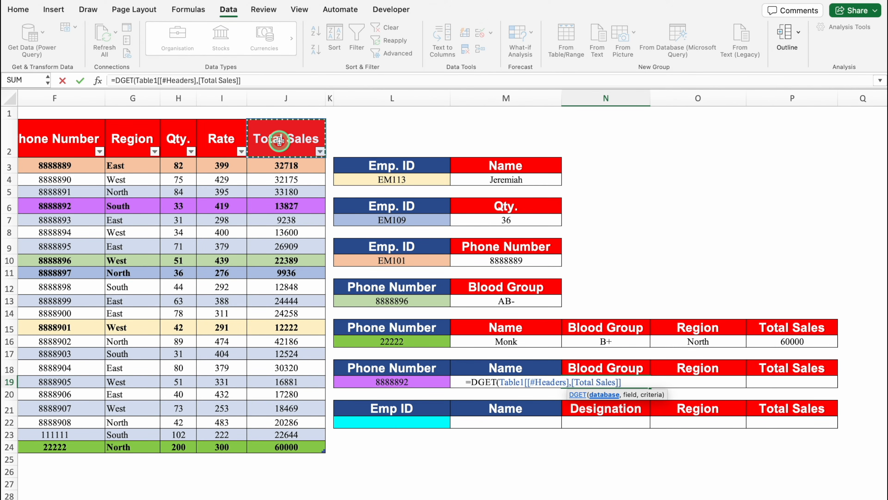
key(ctrl+shift+Down)
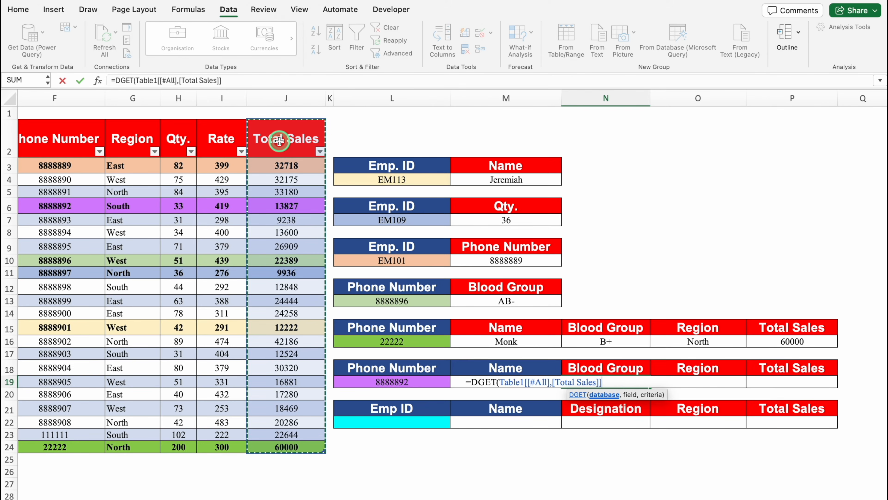
key(ctrl+shift+Left)
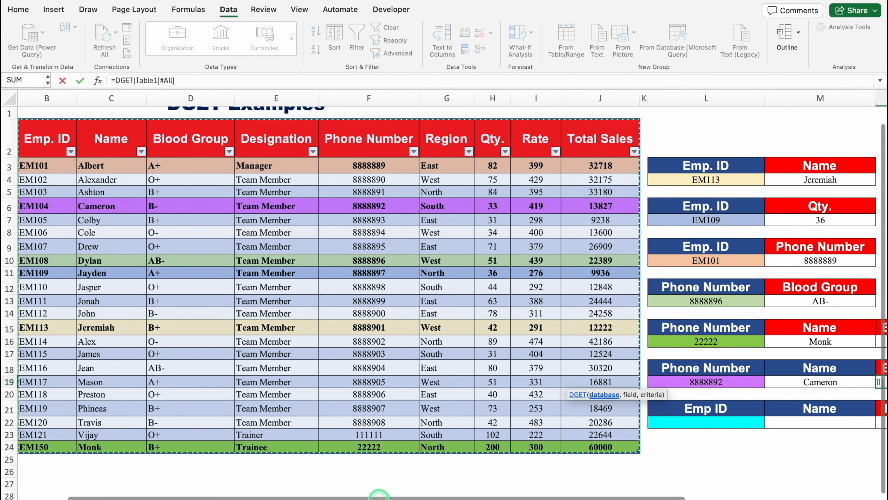
drag(389, 493, 590, 494)
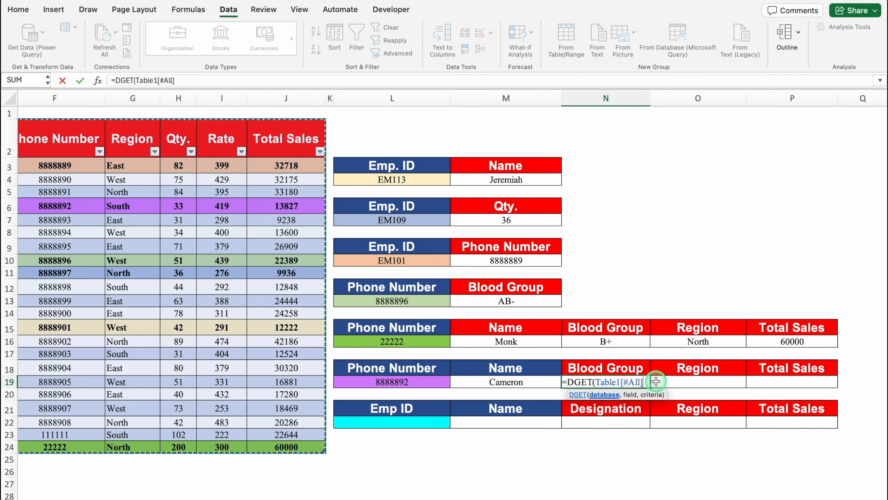
key(Escape)
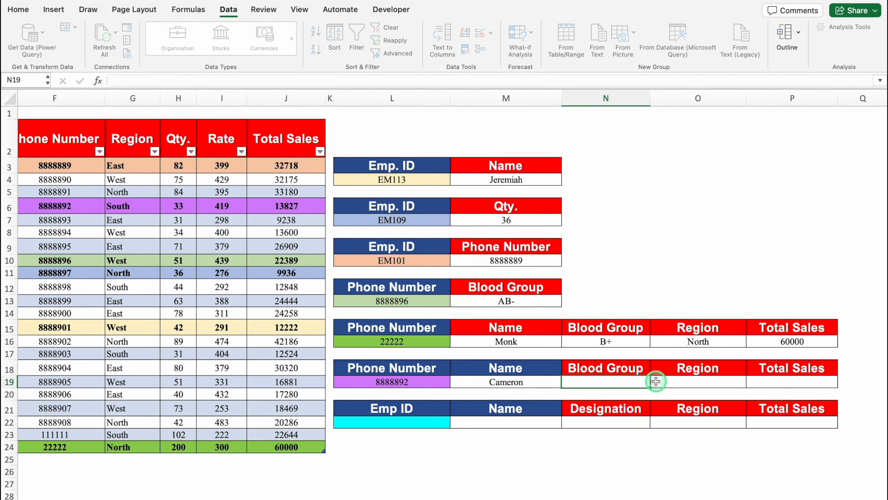
Step: Convert the employee data table to a normal range
click(117, 209)
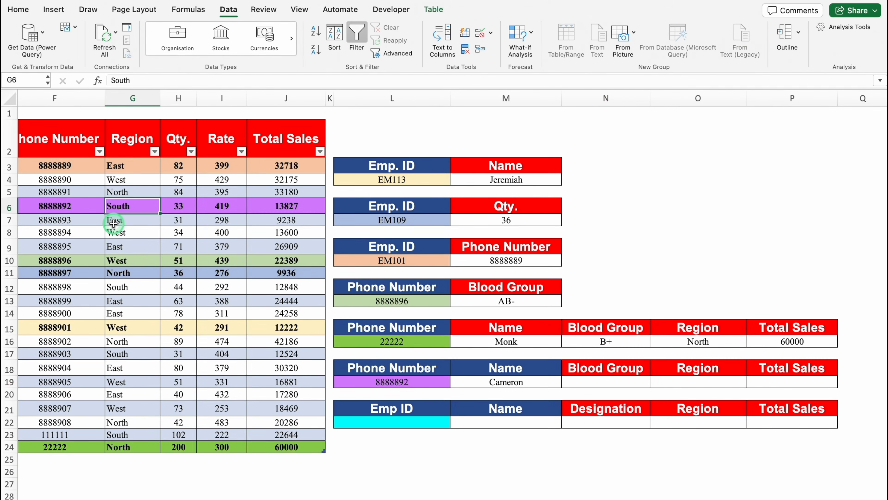
click(434, 10)
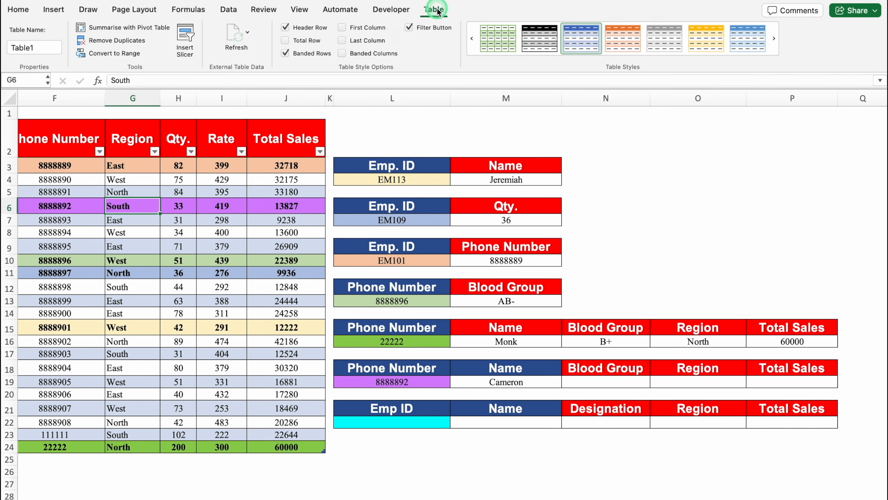
click(105, 32)
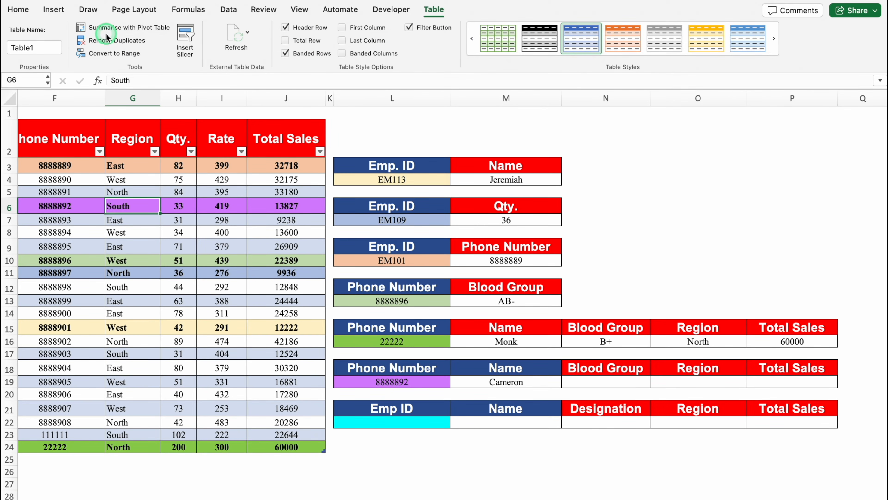
click(128, 54)
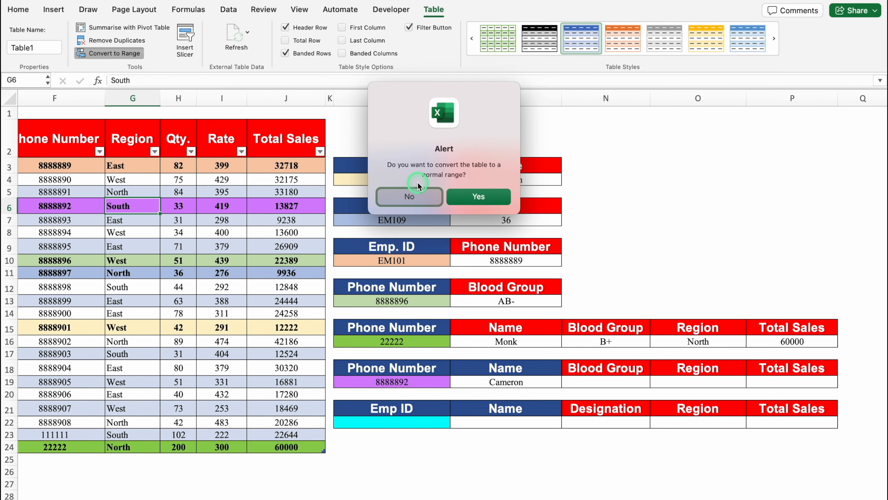
click(484, 196)
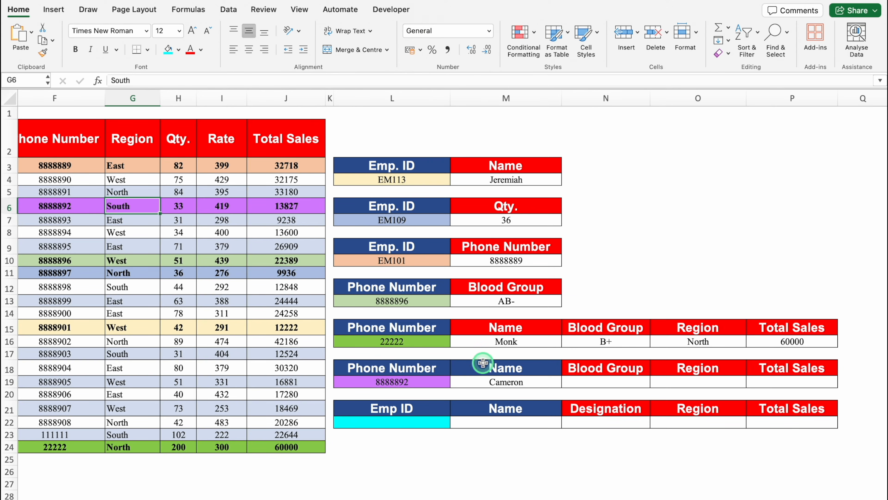
Step: Start a DGET formula in N19 with the absolute range $B$2:$J$24 as its database
click(600, 370)
key(Return)
scroll(617, 405, down, 1)
text(=)
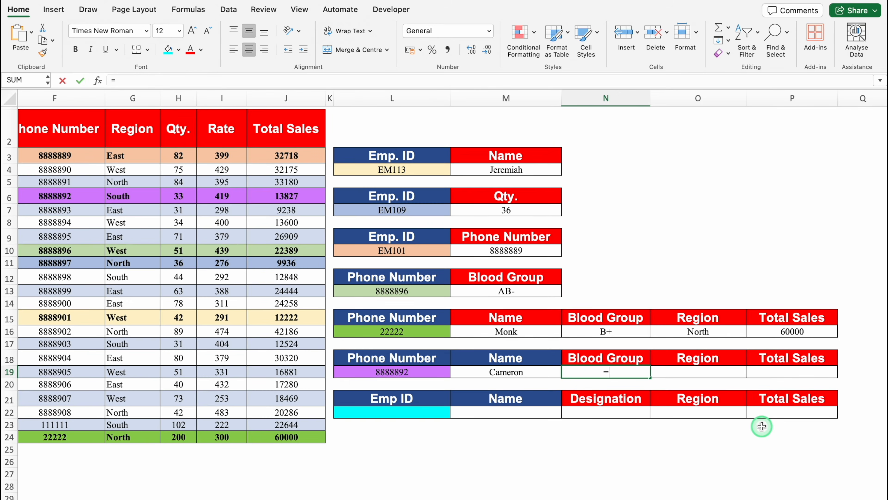
text(DGET)
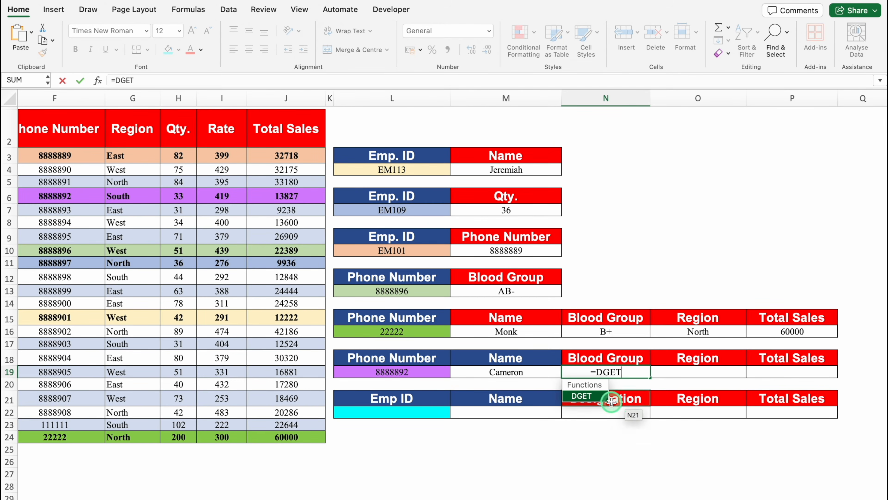
double_click(596, 399)
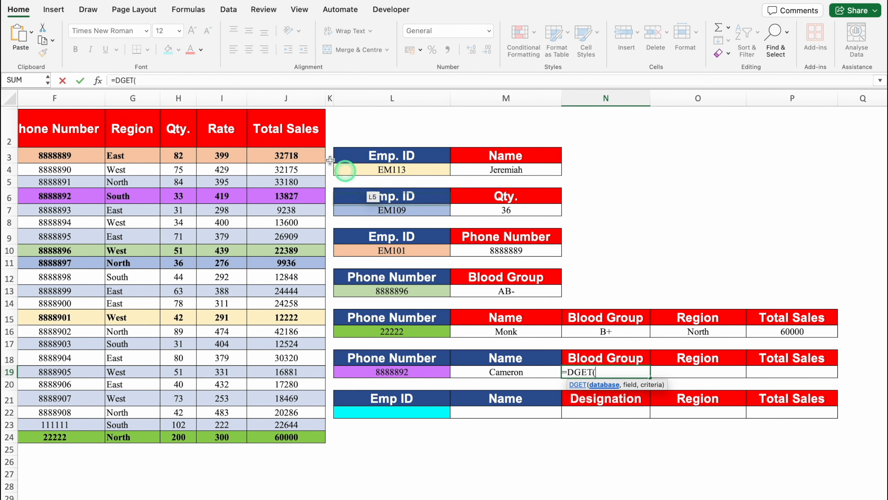
click(285, 127)
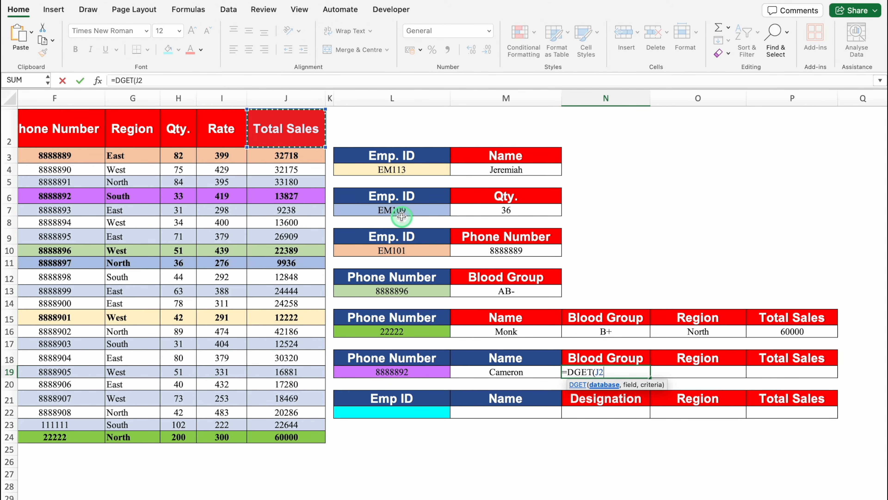
key(ctrl+shift+Down)
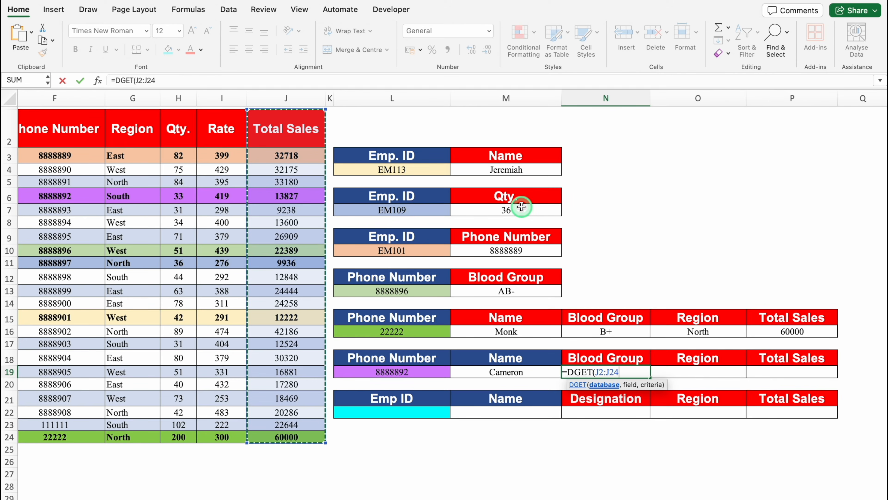
key(ctrl+shift+Left)
scroll(521, 207, right, 5)
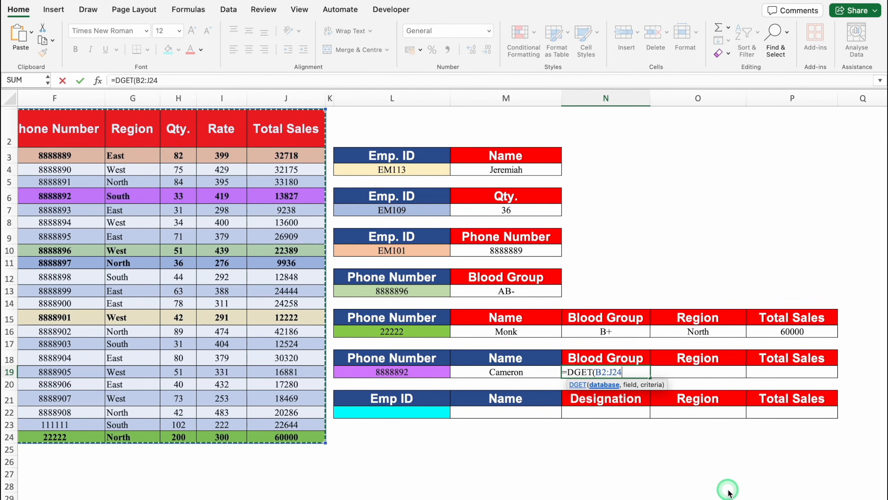
key(F4)
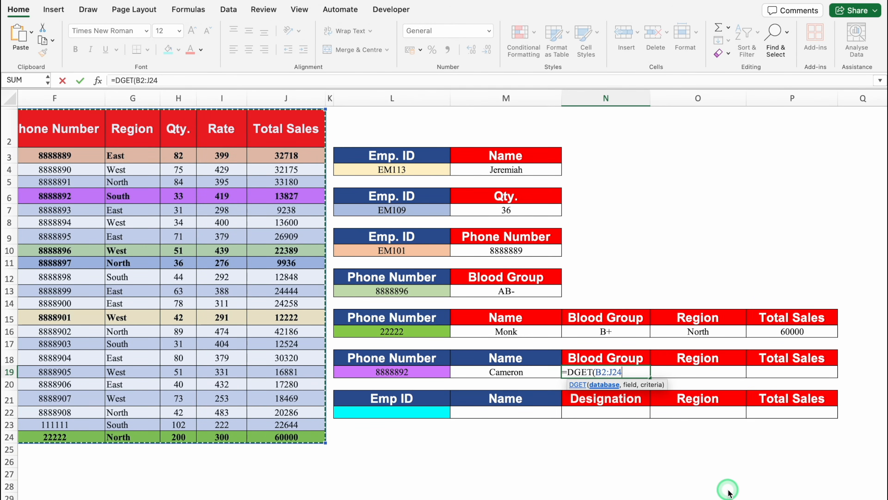
text(,)
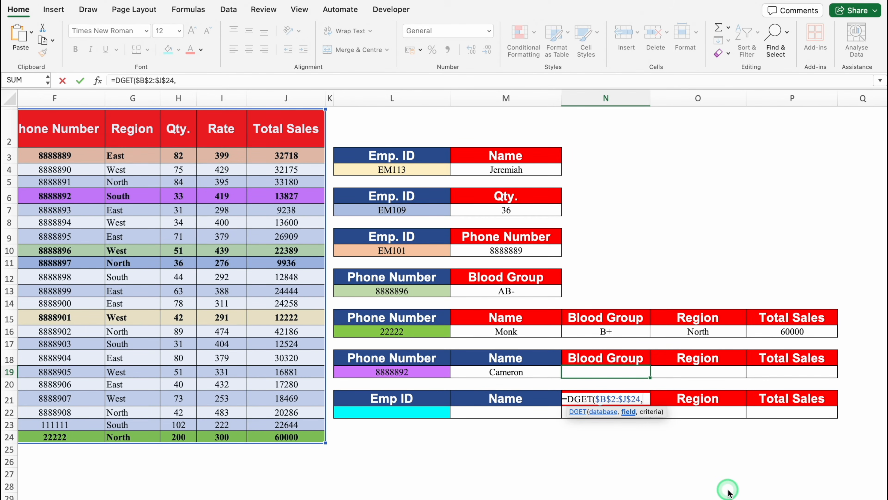
Step: Add the Blood Group header N18 as the field argument of the DGET formula in N19
scroll(605, 367, up, 1)
click(591, 368)
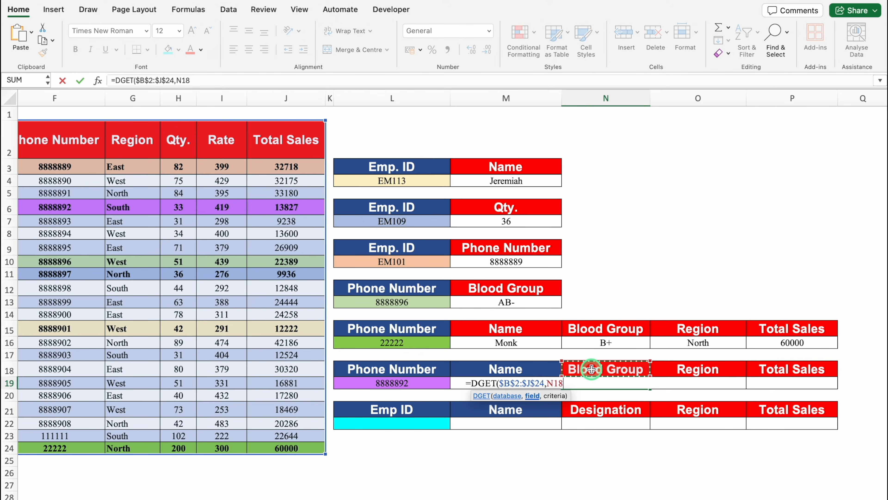
text(,)
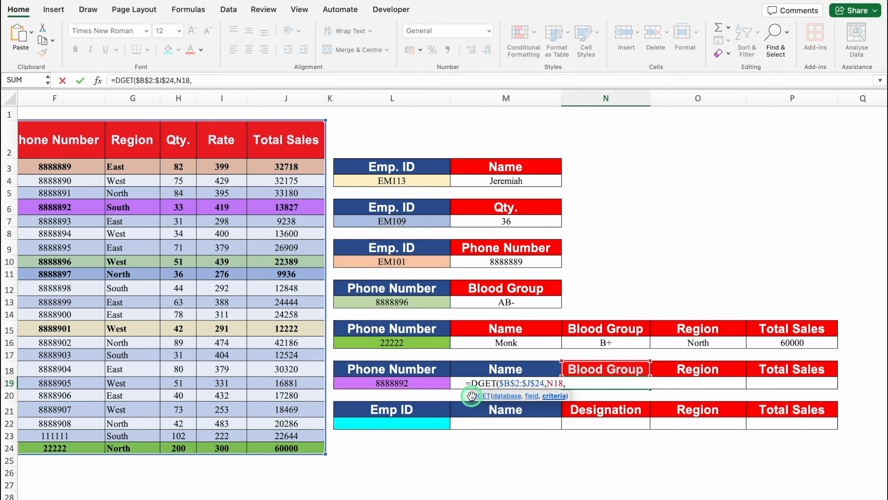
click(411, 370)
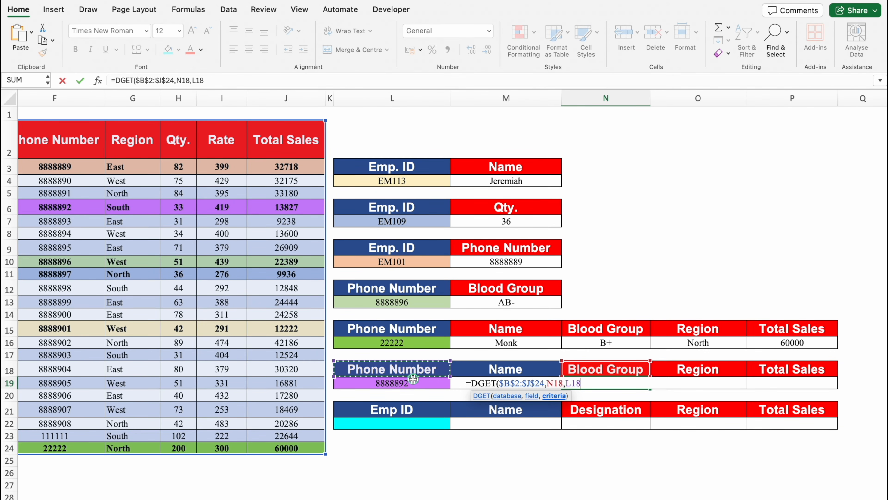
drag(412, 378, 414, 381)
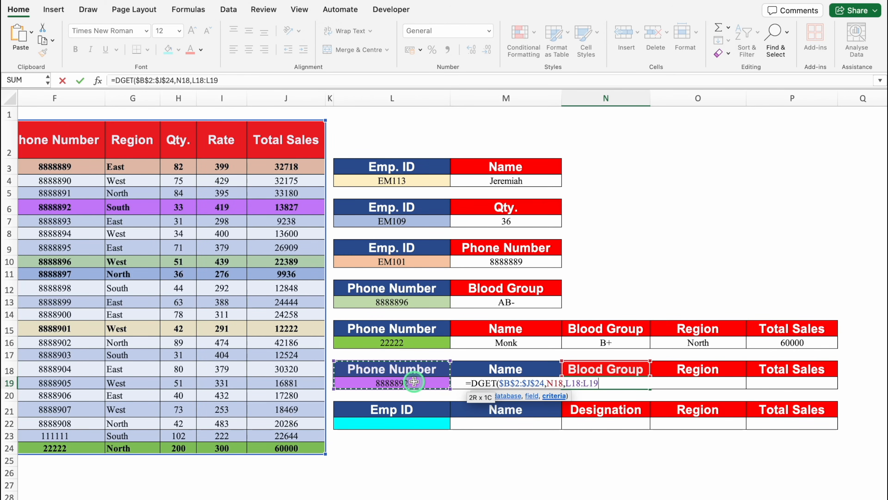
key(F4)
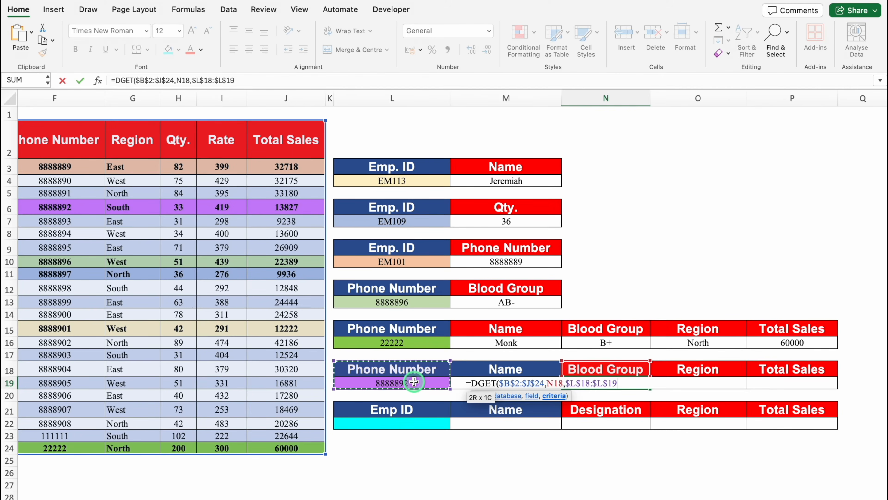
text())
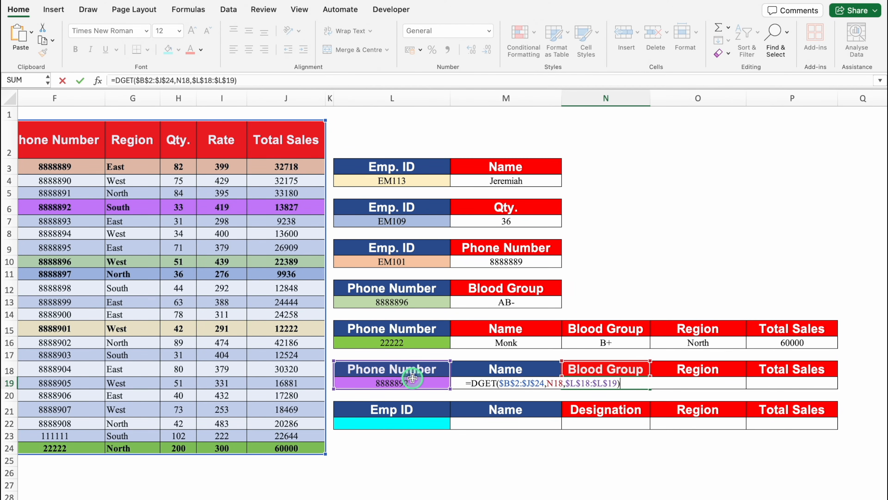
key(BackSpace)
key(BackSpace)
key(BackSpace)
key(BackSpace)
key(BackSpace)
key(BackSpace)
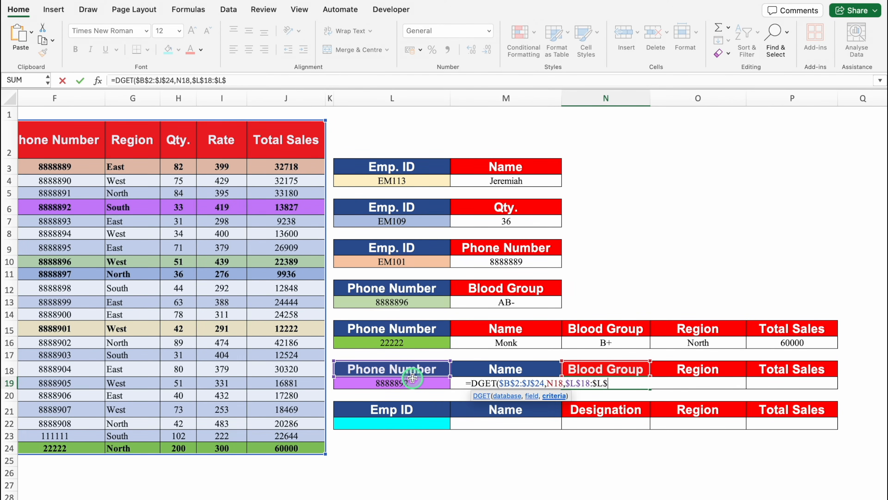
key(BackSpace)
key(BackSpace)
key(BackSpace)
key(BackSpace)
key(BackSpace)
key(BackSpace)
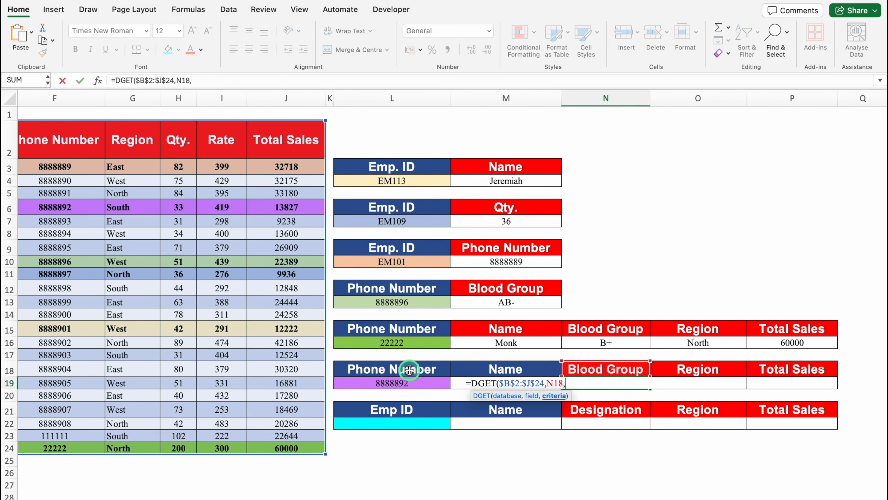
Step: Complete the N19 DGET formula with the absolute range $L$18:$M$19 as its criteria
drag(409, 370, 485, 384)
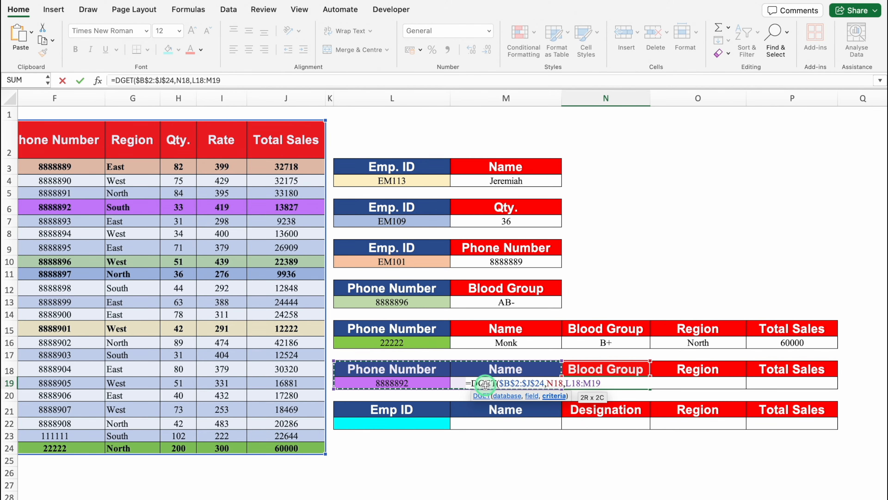
key(F4)
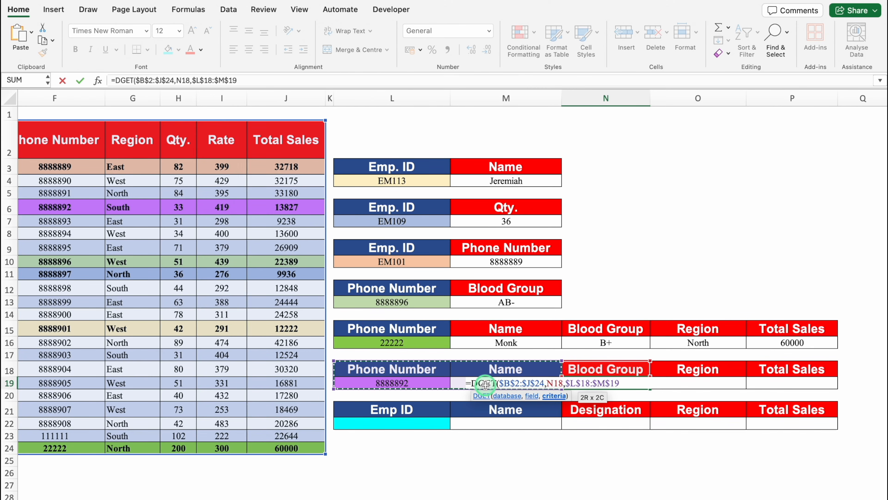
text())
key(Return)
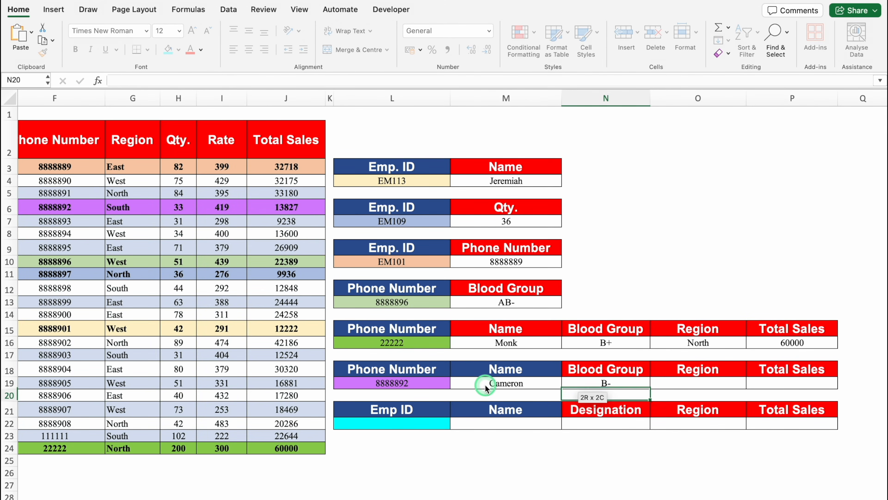
Step: Fill the DGET formula from N19 across to the Region and Total Sales cells, O19:P19
click(616, 384)
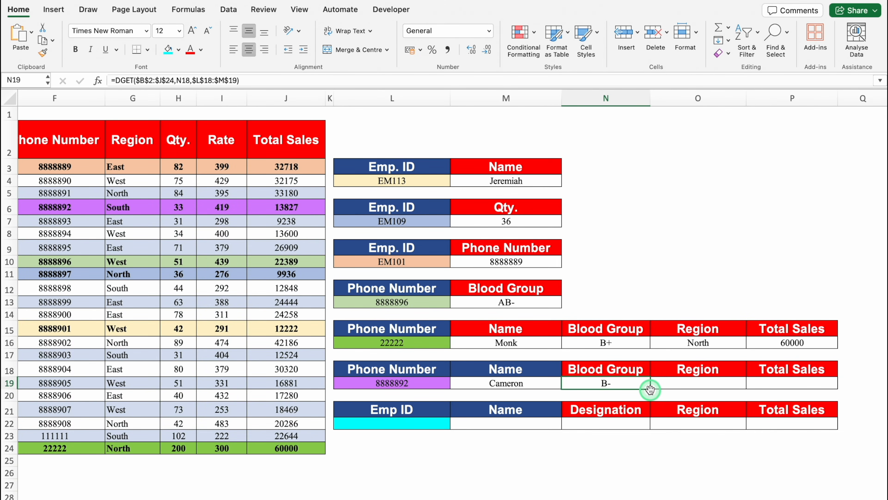
scroll(658, 385, down, 1)
scroll(657, 385, left, 1)
drag(664, 378, 832, 374)
Step: Try clearing the phone number in L19 and then the name in M19, undoing each deletion
click(455, 372)
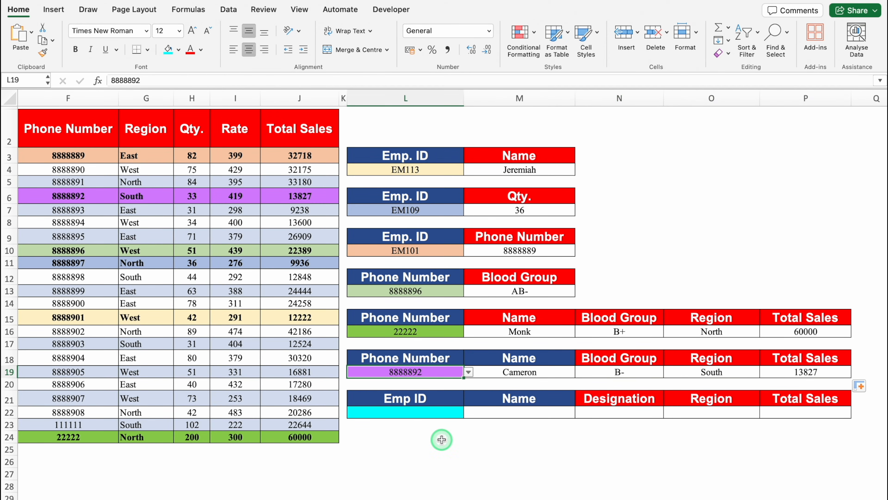
key(Delete)
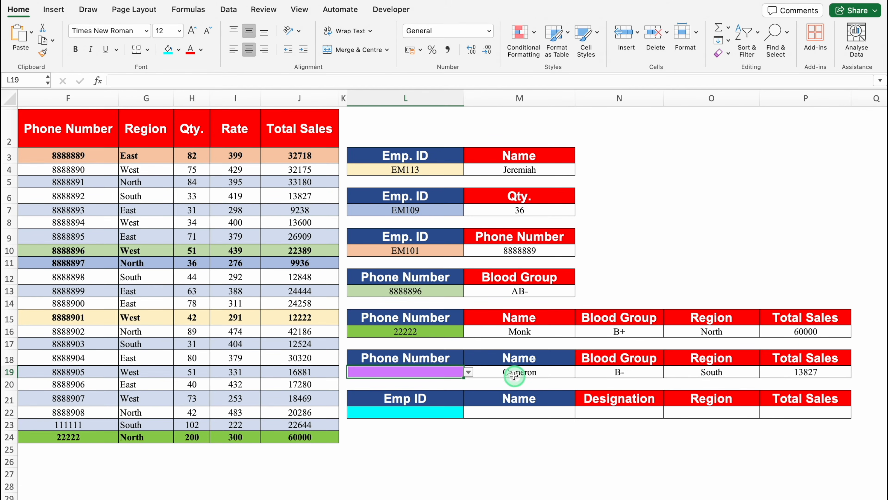
key(super+z)
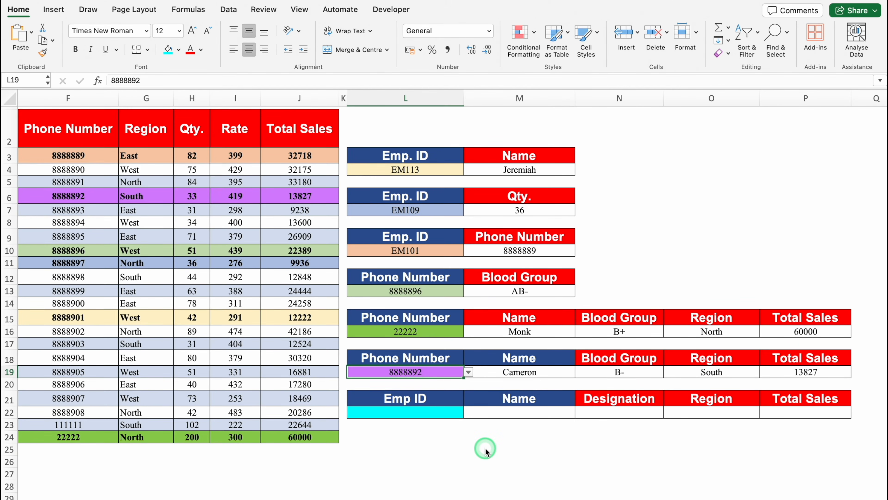
click(515, 373)
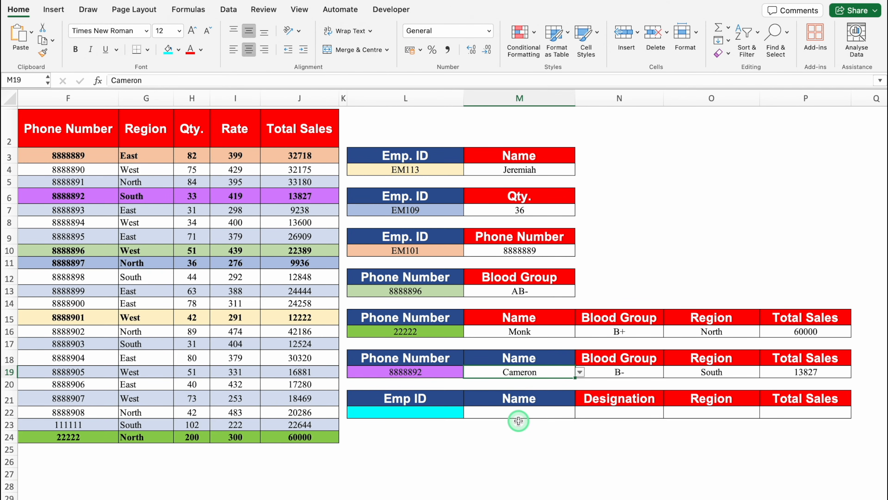
key(Delete)
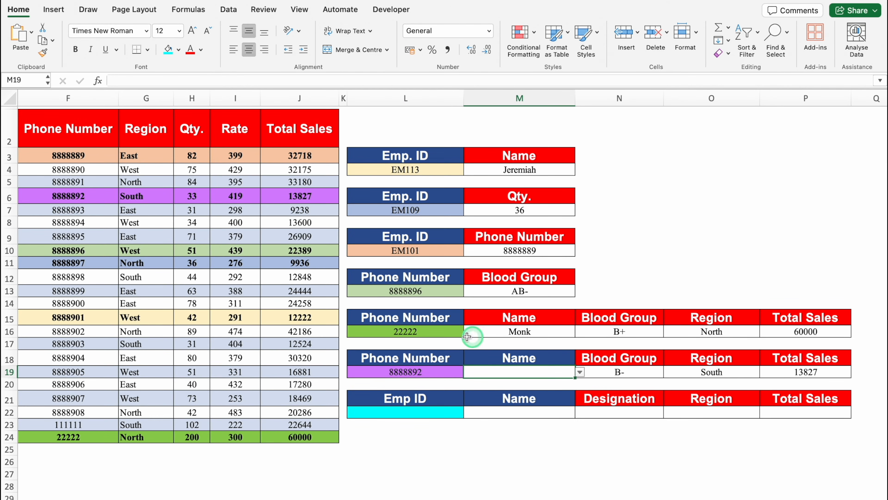
key(super+z)
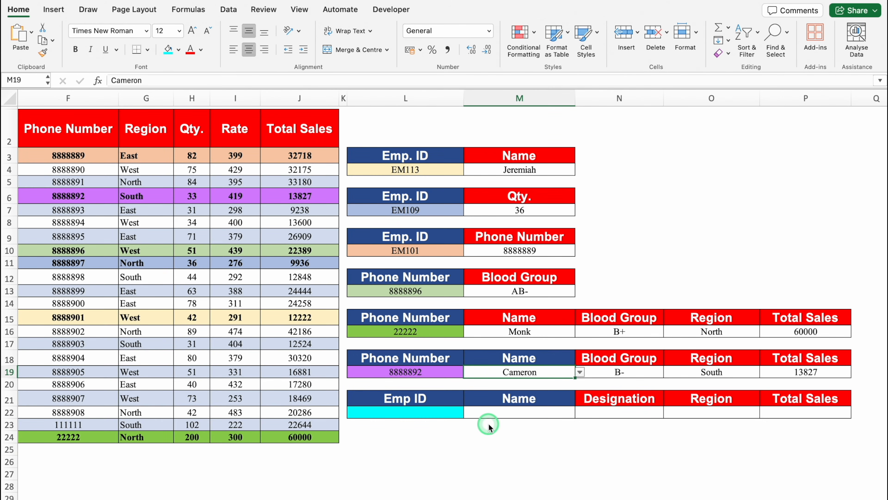
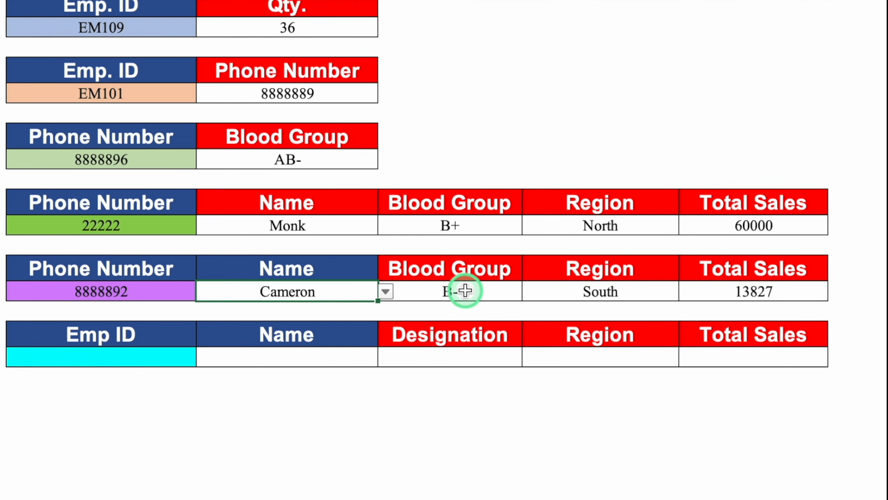
Step: Examine the database, field and criteria references of the DGET formula in N19
key(F2)
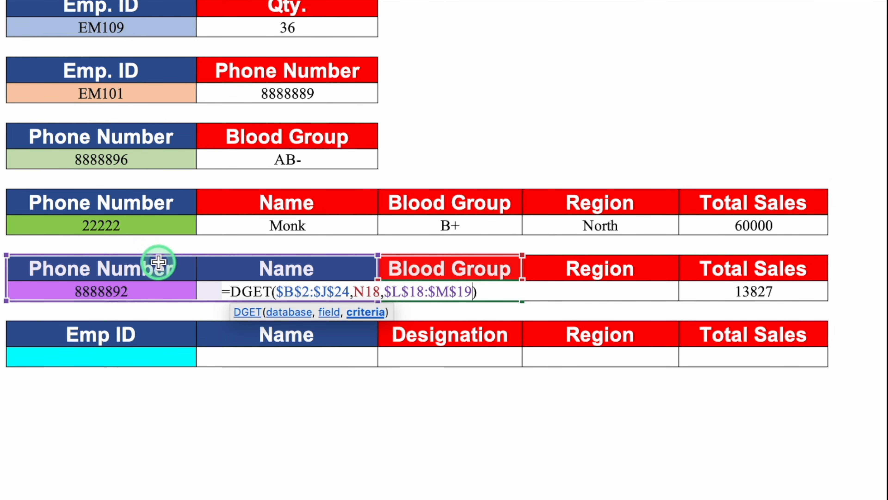
click(281, 394)
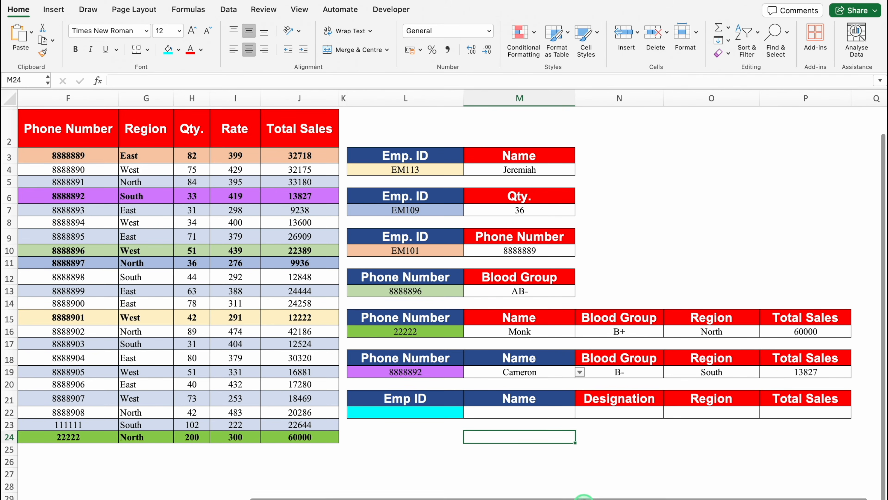
Step: Start a MATCH formula in M24 with the Name header M21 as its lookup value
drag(591, 494, 661, 495)
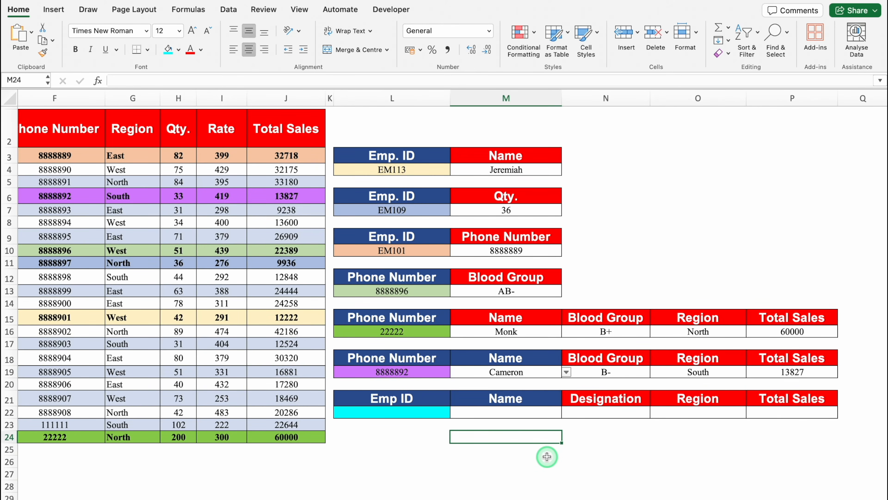
text(=)
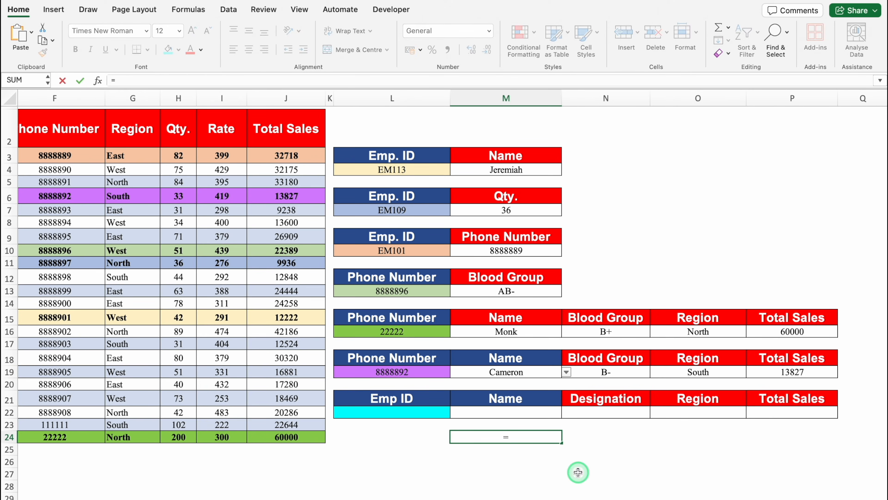
text(MATC)
double_click(507, 463)
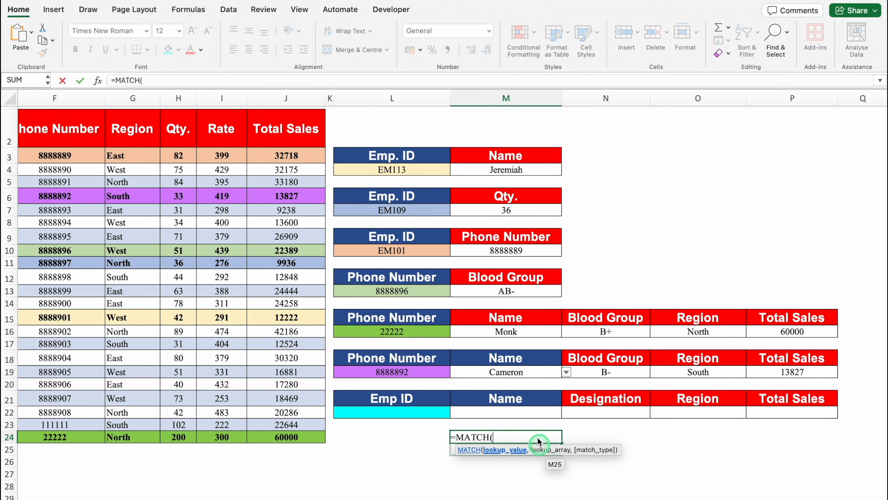
click(523, 398)
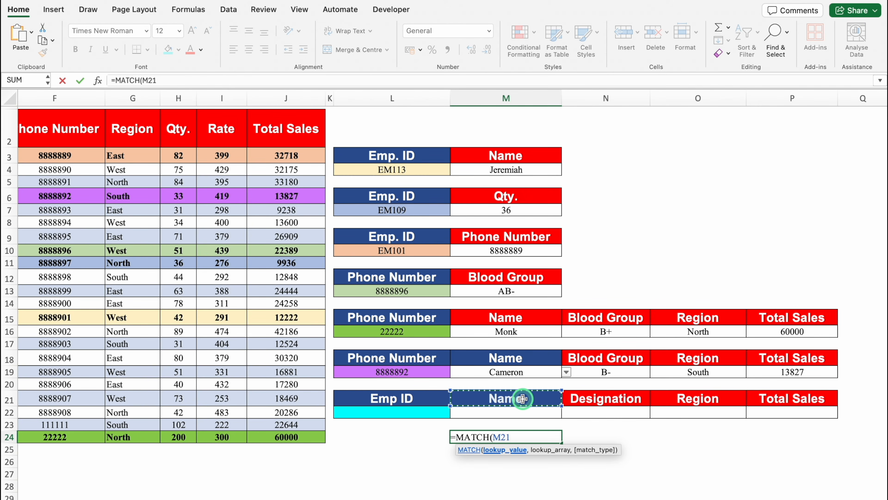
text(,)
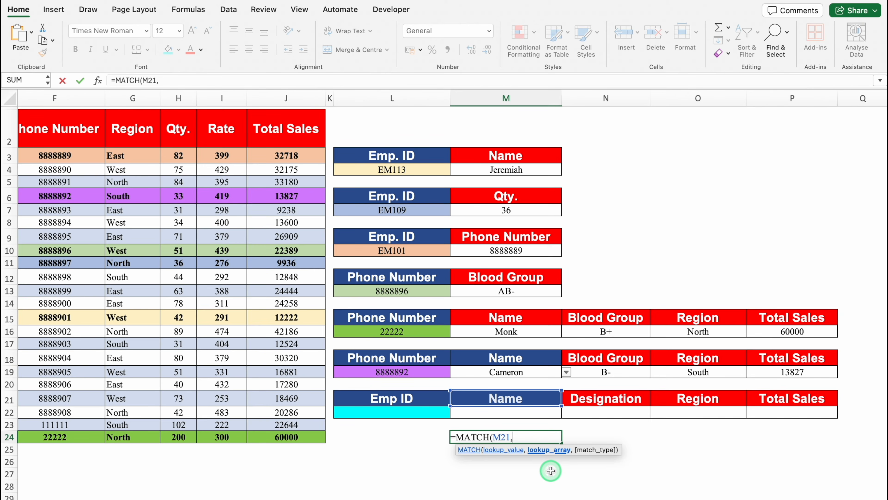
Step: Complete the M24 MATCH formula with header row B2:J2 as the lookup array and 0 for an exact match
scroll(542, 497, left, 5)
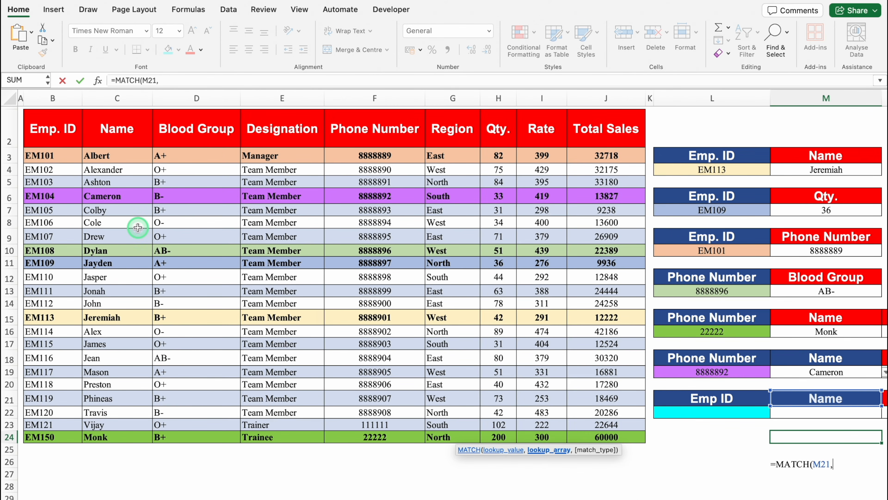
drag(39, 127, 241, 148)
drag(389, 149, 630, 154)
scroll(746, 484, right, 5)
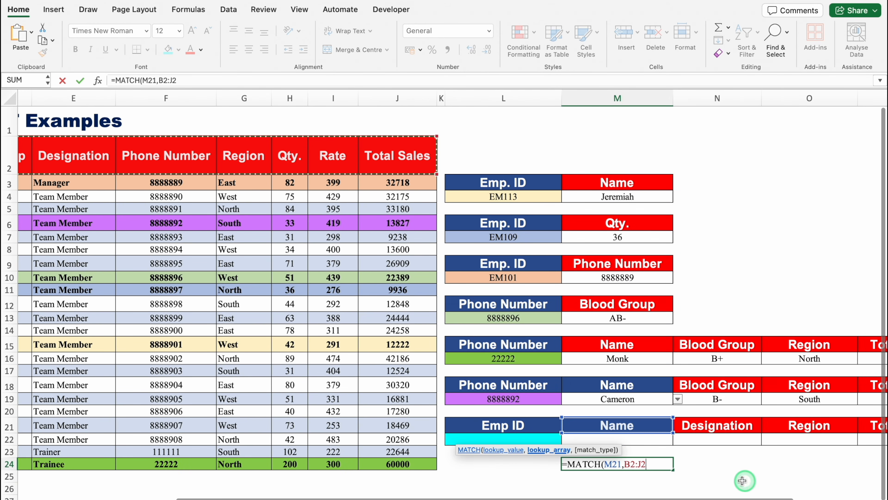
text(,)
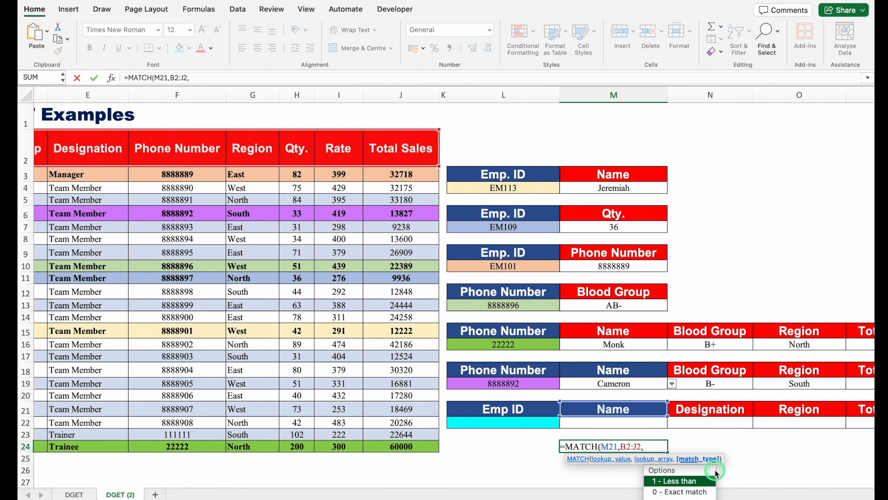
text(0)
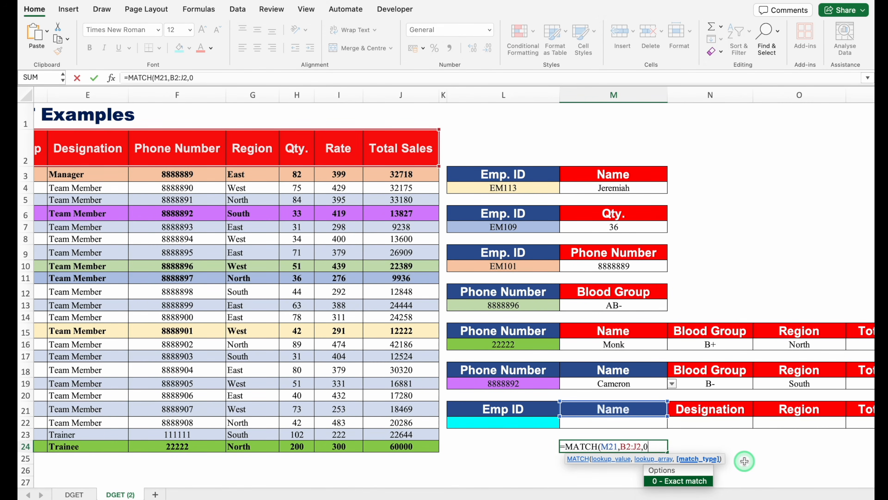
text())
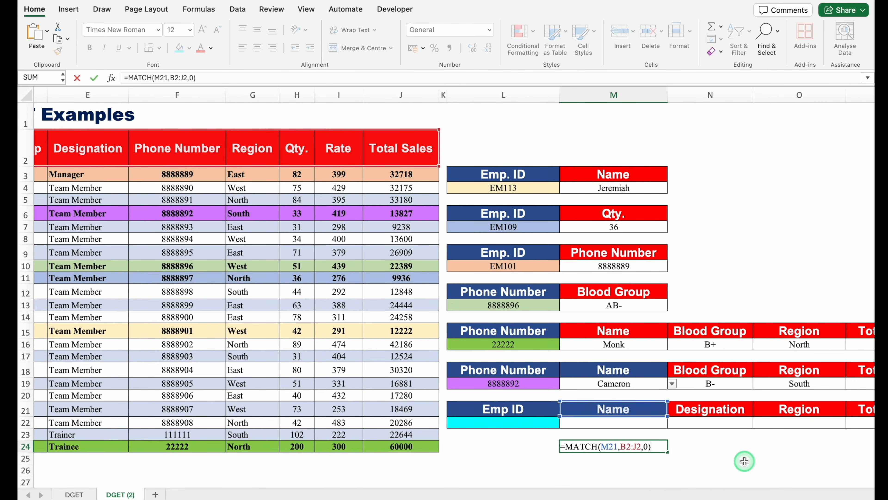
key(ctrl+Return)
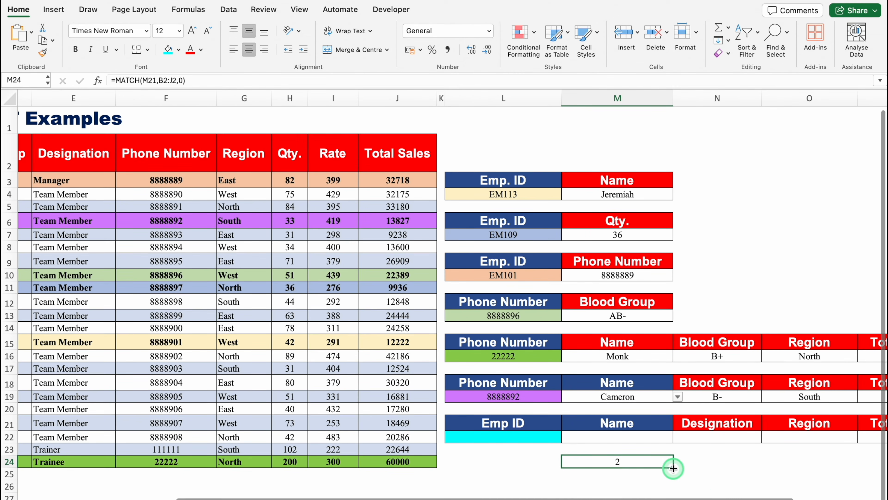
Step: Copy the M24 MATCH formula across to N24 and down to M25, inspecting how its relative references shift
drag(673, 468, 756, 471)
click(733, 463)
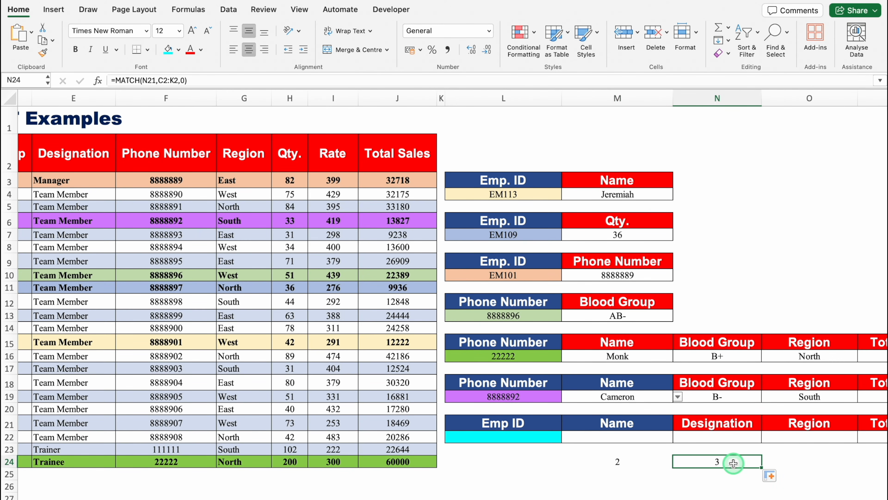
click(661, 463)
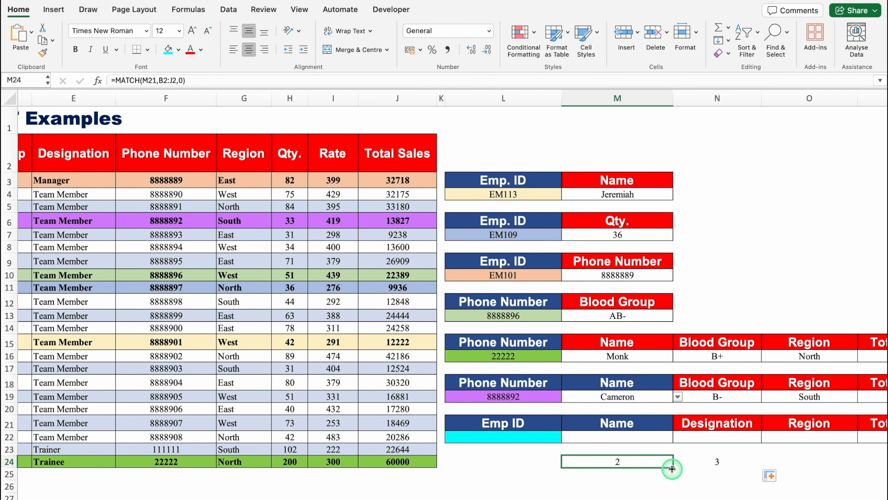
drag(673, 468, 674, 482)
click(640, 474)
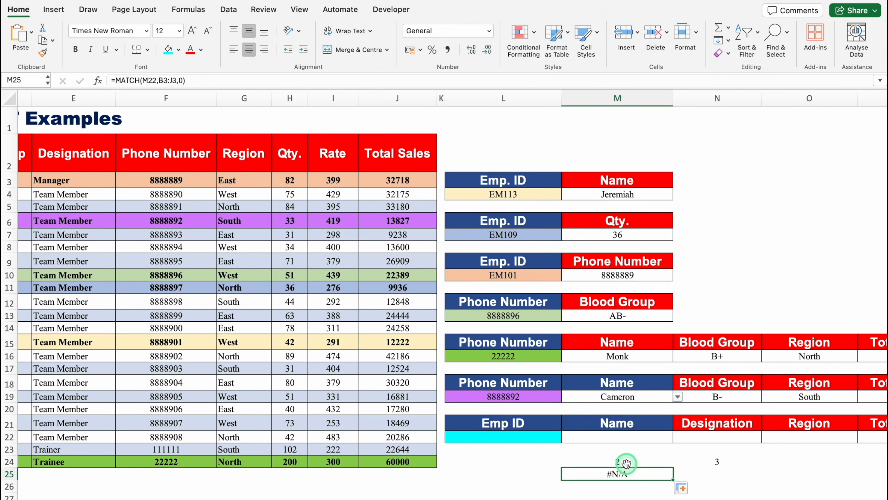
Step: Clear the trial copies of the MATCH formula from M25 and N24
key(Delete)
click(691, 465)
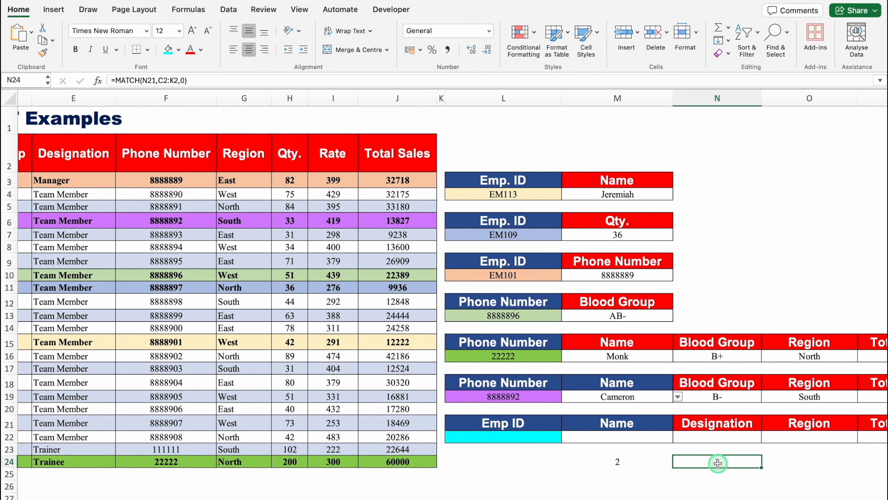
key(Delete)
Step: Lock the row of the lookup value in the M24 MATCH formula, making it M$21
double_click(622, 462)
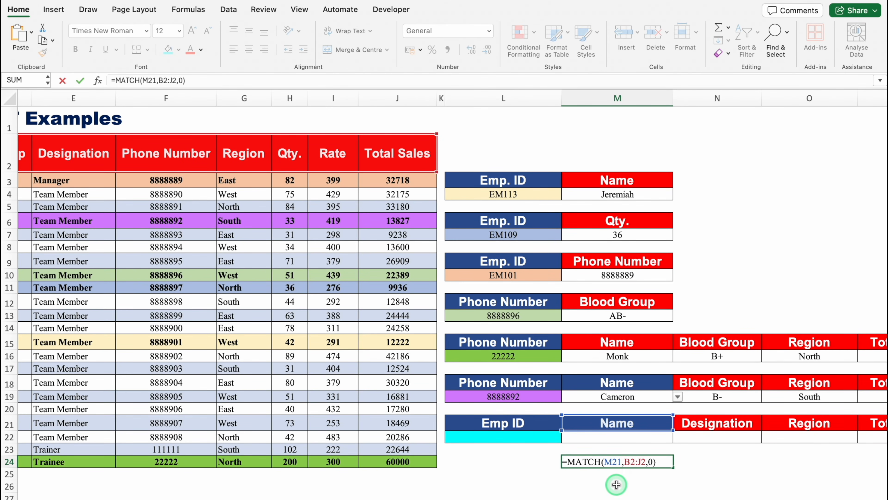
click(612, 462)
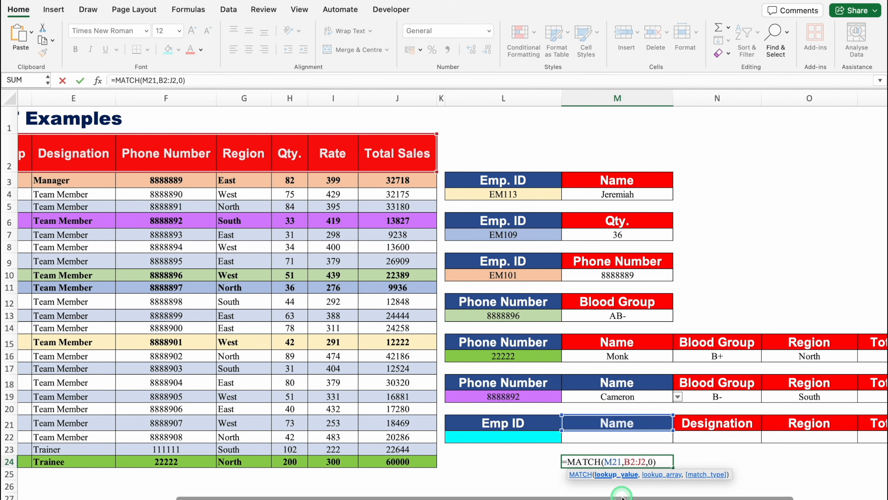
text($)
Step: Make the lookup array in the M24 MATCH formula fully absolute as $B$2:$J$2 and commit the formula
key(Right)
key(Right)
key(Right)
key(Right)
key(Right)
key(Right)
key(Right)
key(Right)
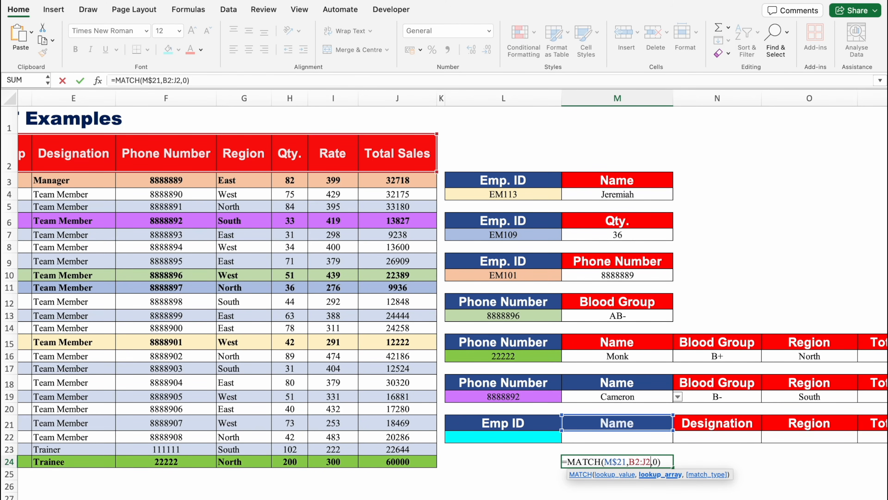
key(F4)
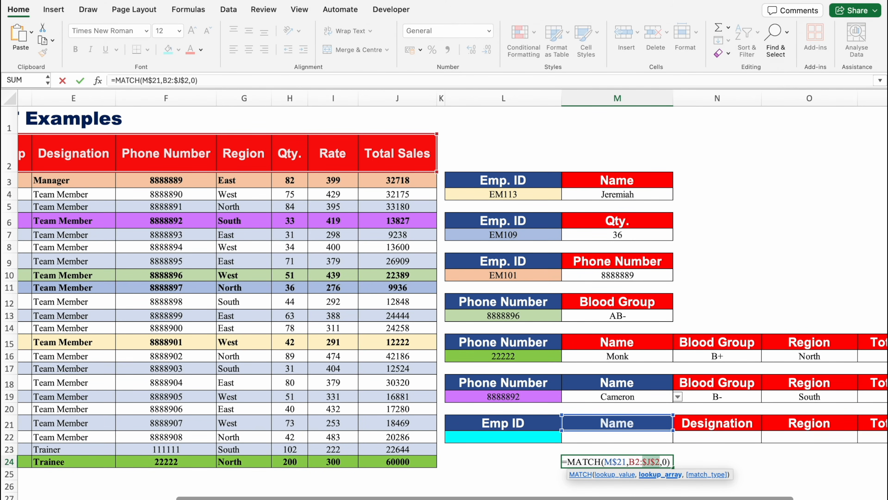
key(Left)
key(Left)
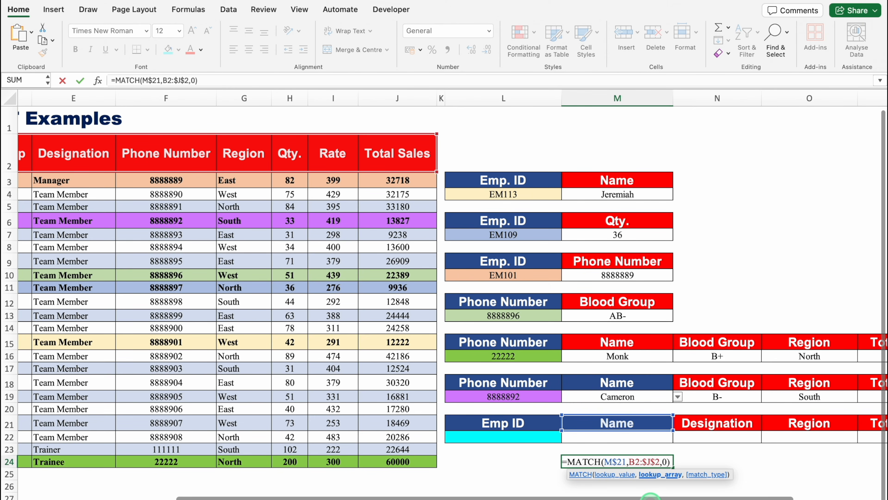
key(F4)
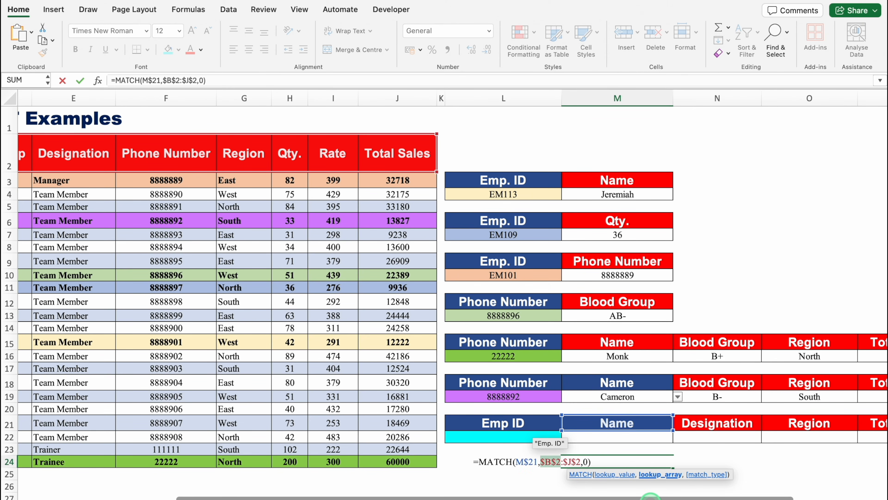
key(Return)
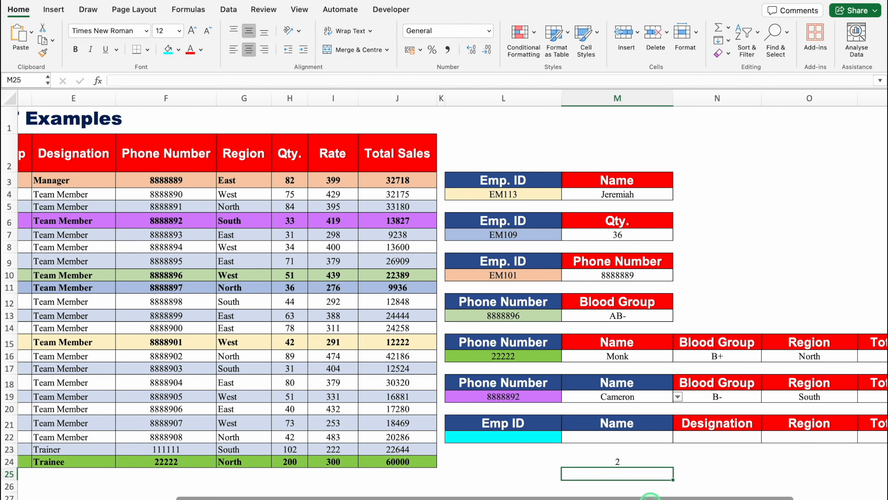
Step: Test the locked MATCH formula by copying M24 across to O24 and down to M31, inspecting the copied cells
scroll(733, 476, down, 5)
click(733, 476)
scroll(733, 476, down, 2)
click(630, 329)
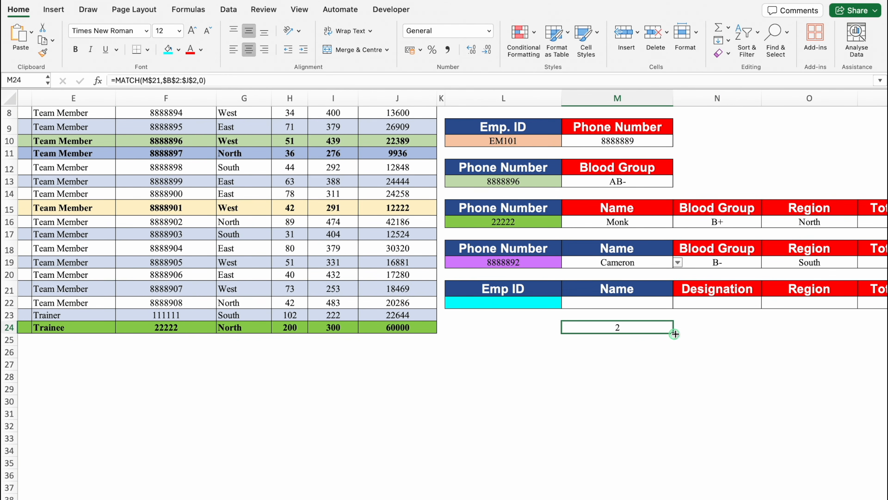
drag(673, 333, 824, 344)
click(629, 328)
click(708, 329)
click(811, 329)
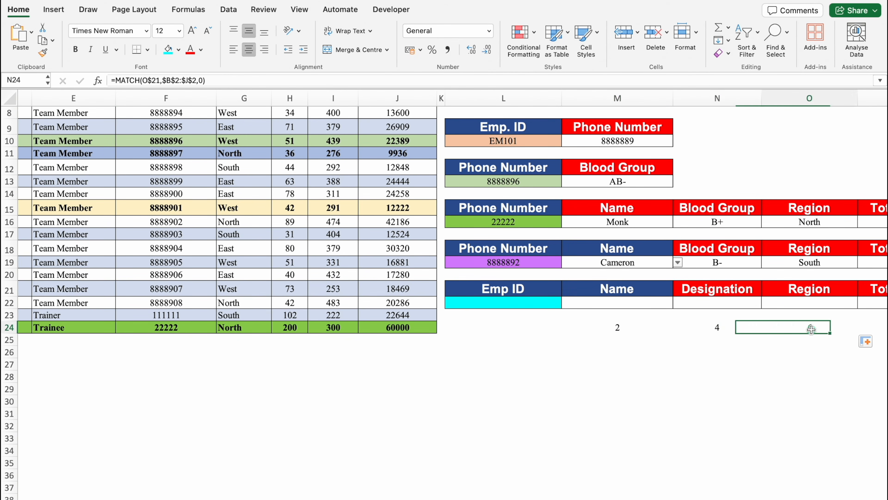
click(626, 328)
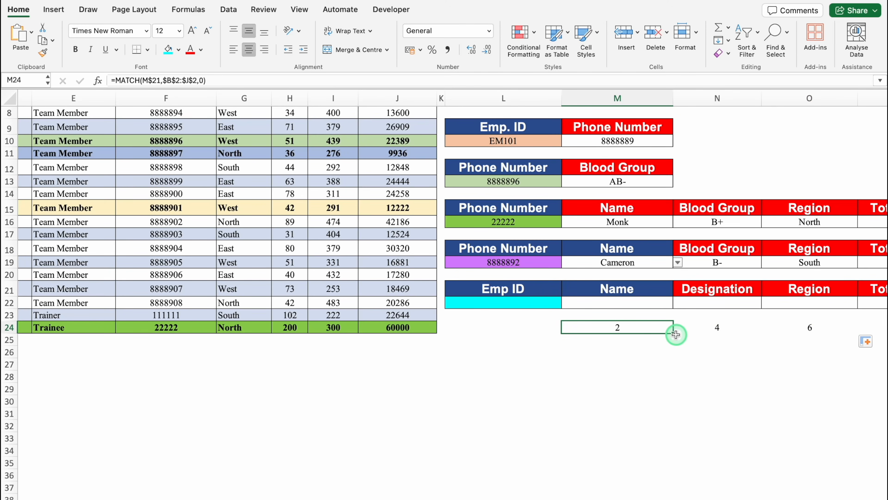
drag(674, 333, 675, 419)
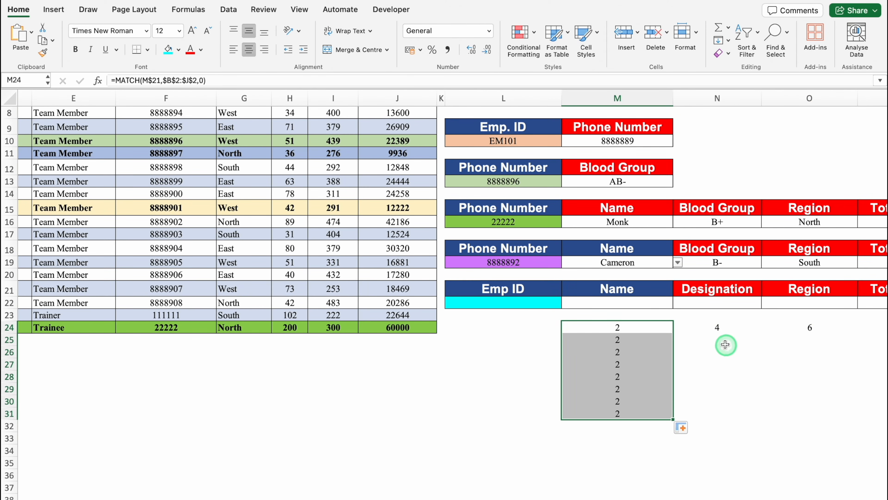
Step: Clear the test MATCH copies from M25:M31, N24 and O24, keeping only the formula in M24
click(739, 330)
drag(629, 339, 635, 414)
key(Delete)
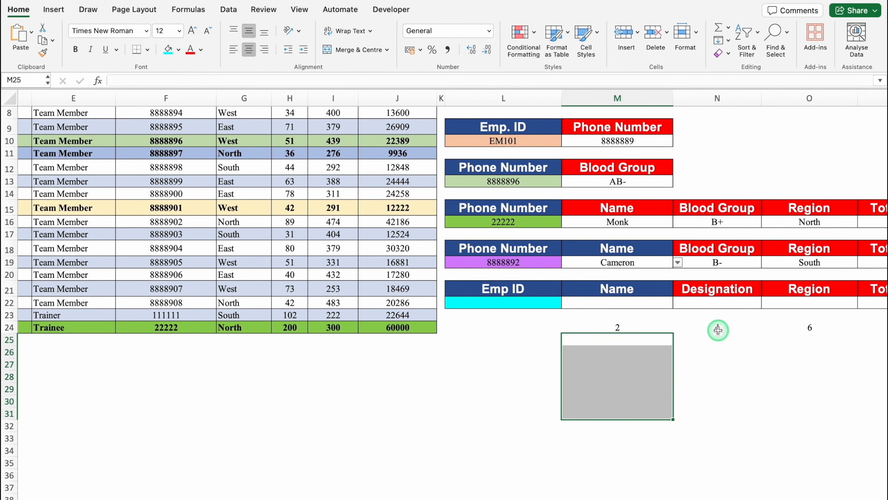
click(721, 330)
key(Delete)
click(804, 327)
key(Delete)
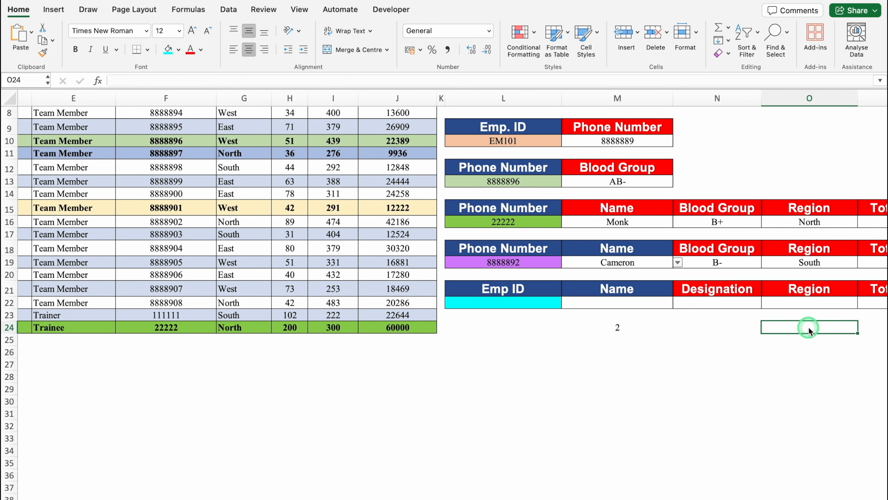
Step: Choose the sixth employee ID from the drop-down list in Emp ID cell L22
click(559, 303)
click(567, 303)
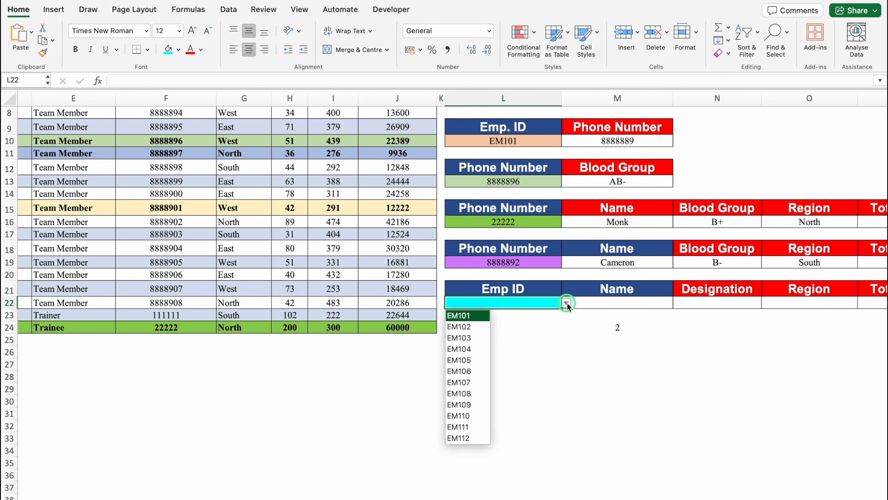
click(461, 370)
Step: Start a VLOOKUP formula in M22 with the column-locked Emp ID cell $L22 as its lookup value
click(603, 302)
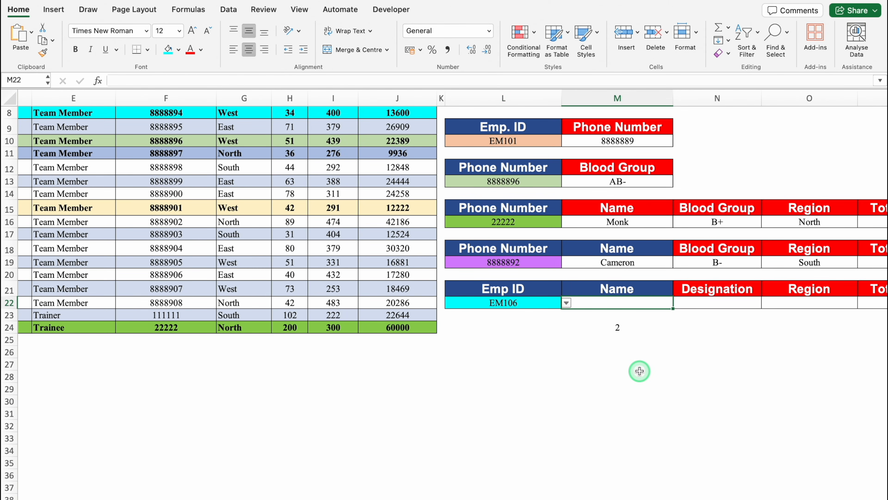
text(=VLO)
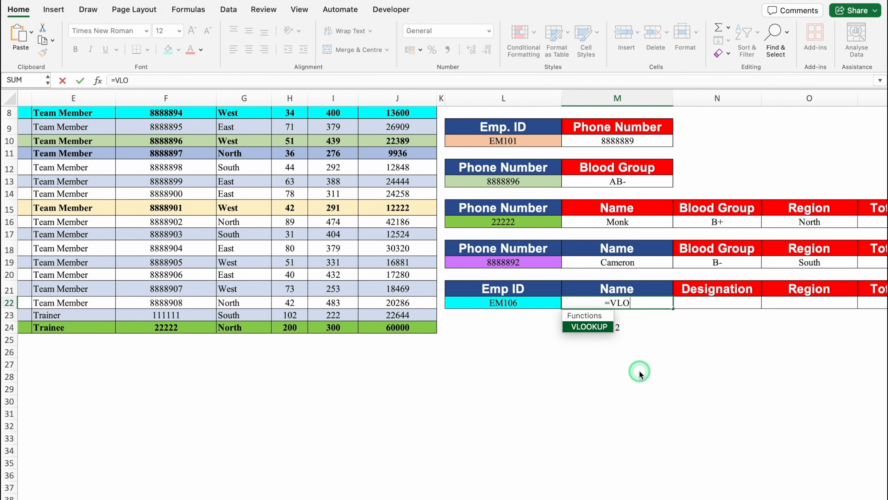
key(Tab)
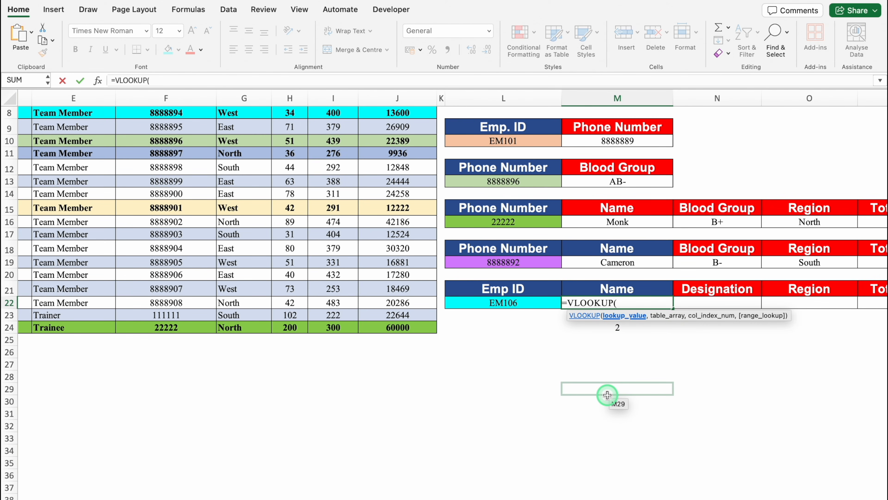
click(521, 303)
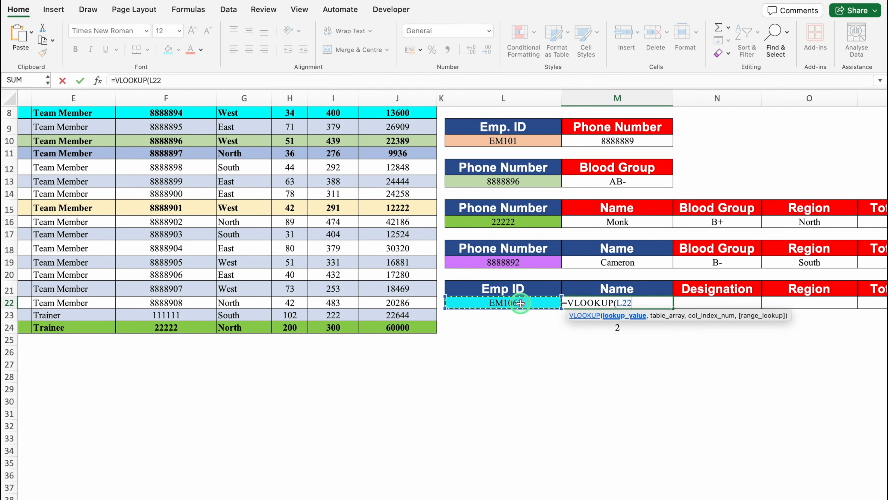
key(F4)
key(F4)
key(F4)
text(,)
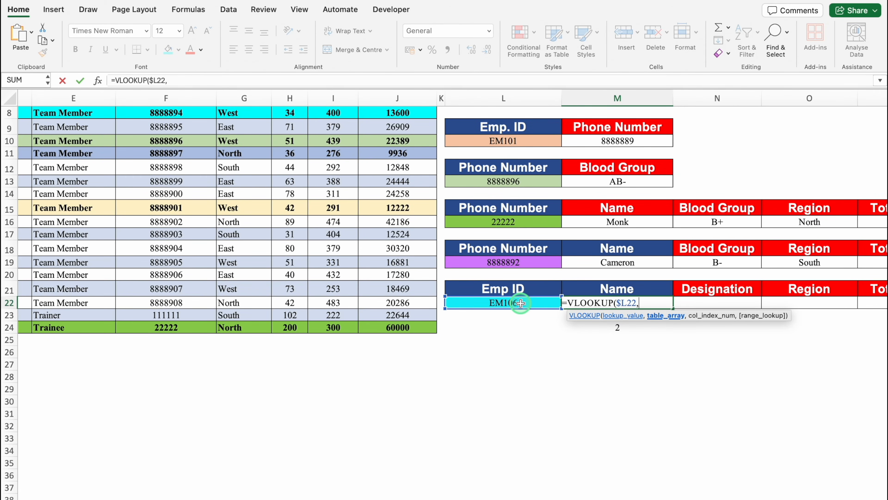
Step: Set the VLOOKUP table array to the data columns Emp. ID through Total Sales, locked as $B:$J
scroll(521, 303, up, 5)
scroll(544, 496, left, 2)
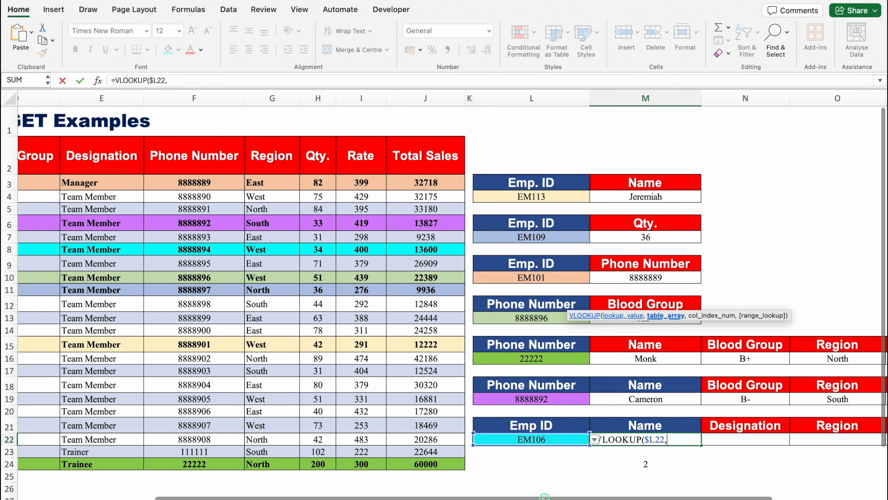
drag(545, 496, 324, 495)
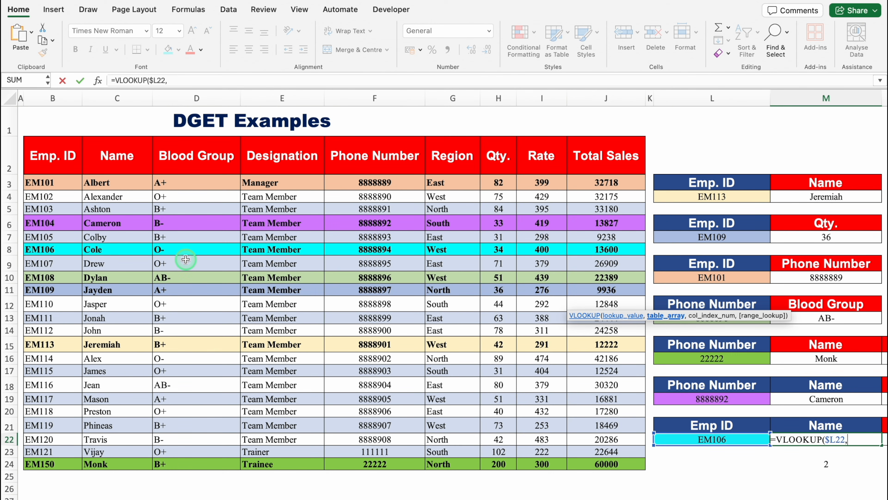
drag(62, 96, 574, 100)
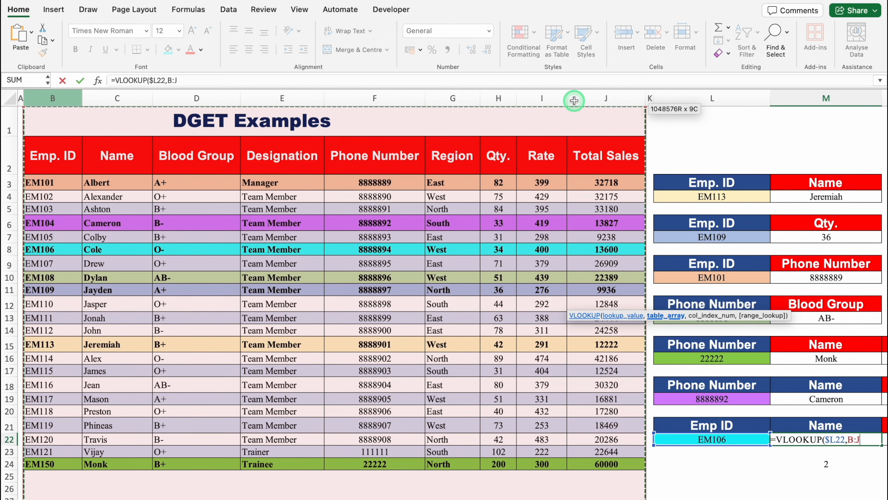
key(F4)
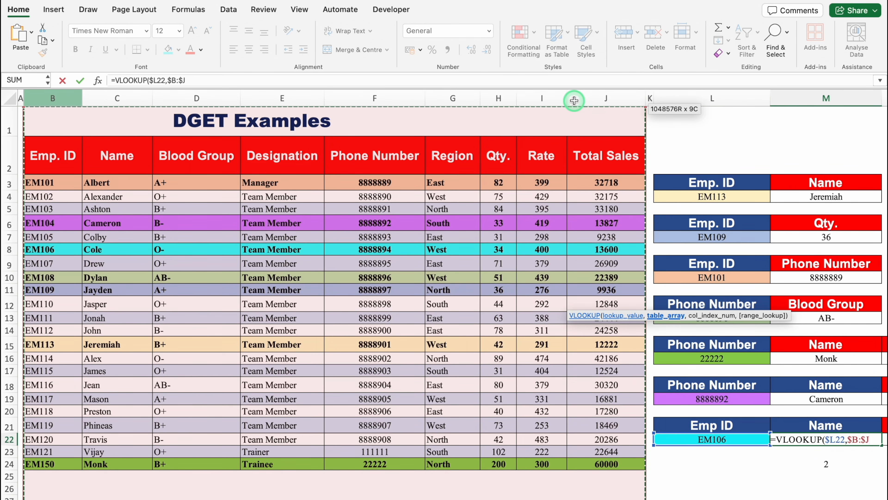
text(,)
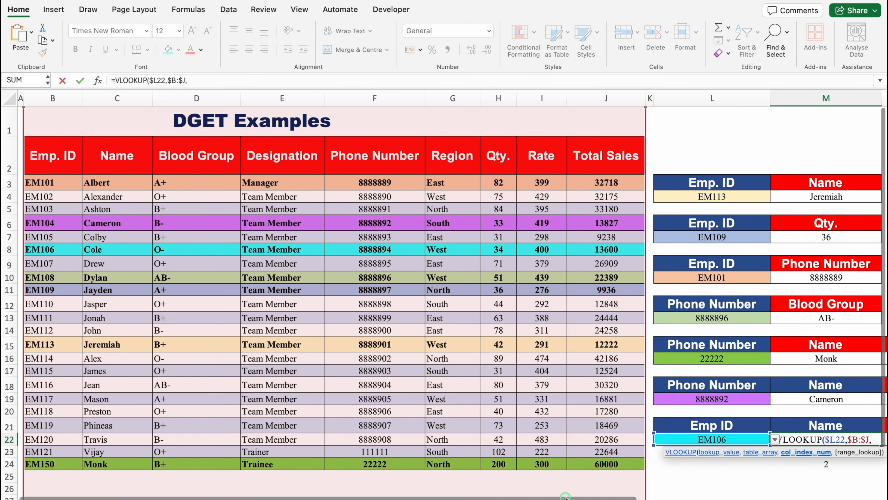
Step: Complete the M22 VLOOKUP formula with column index 2 and 0 for an exact match
scroll(664, 455, right, 4)
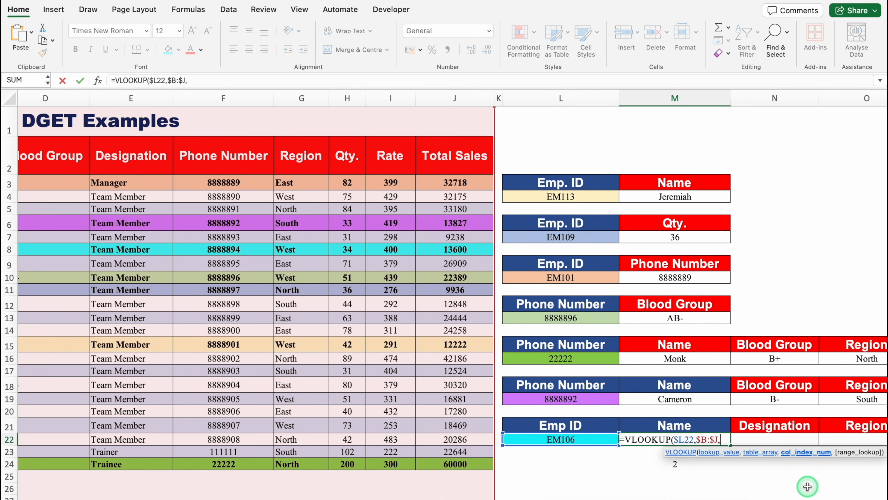
text(2)
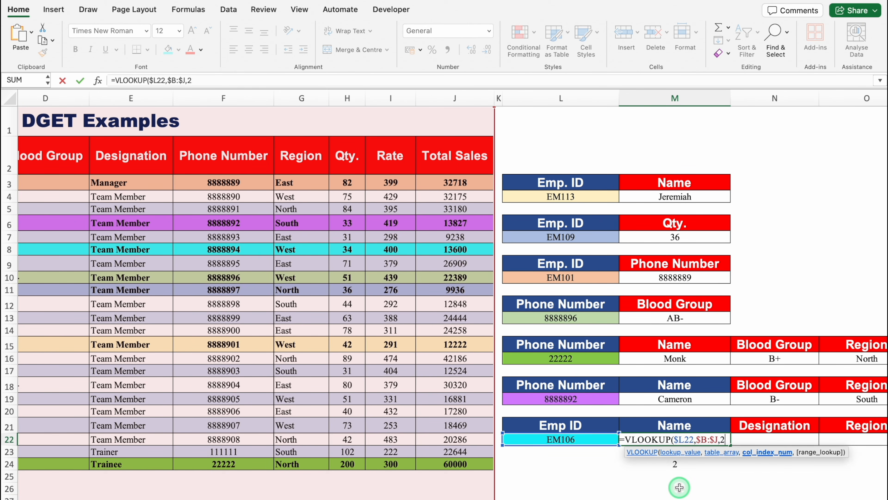
text(,)
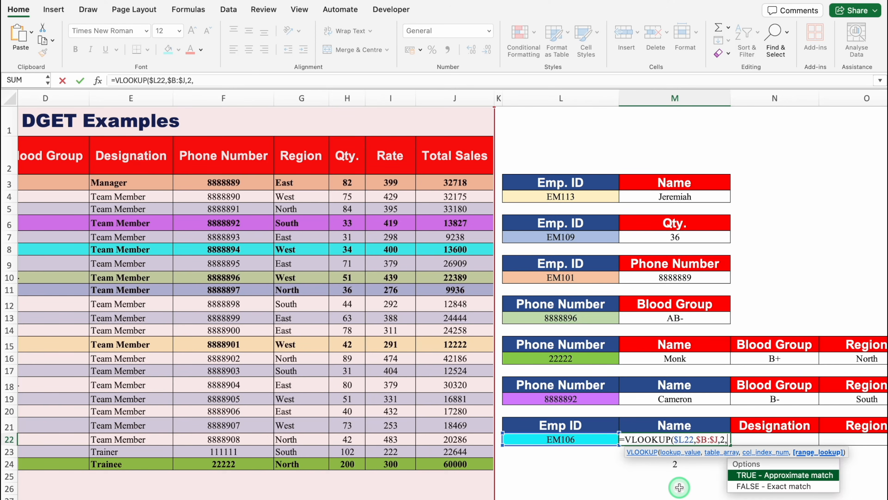
text(0)
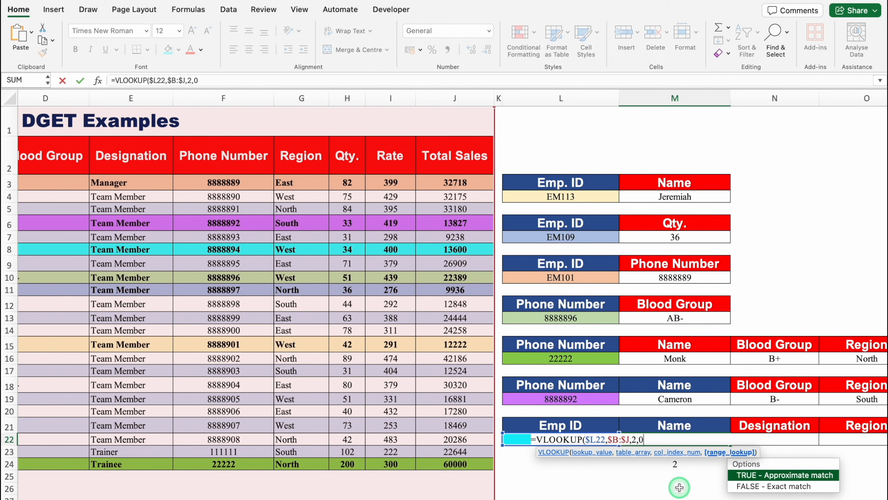
text())
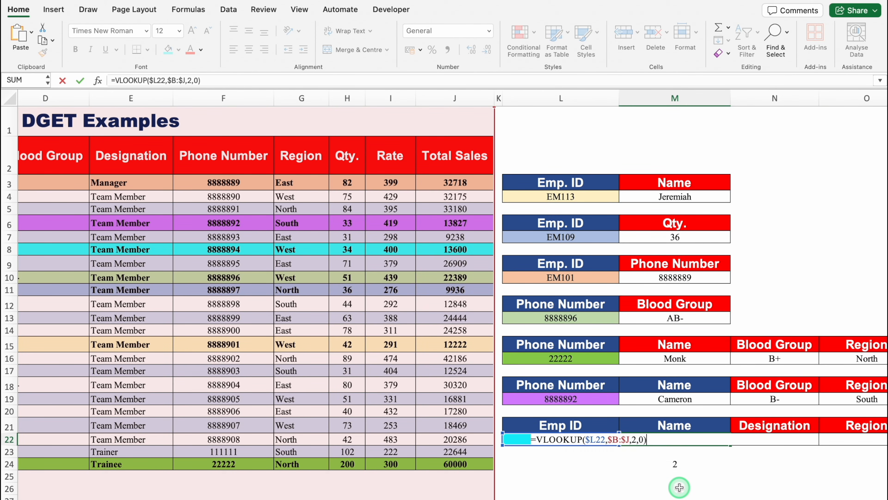
key(Return)
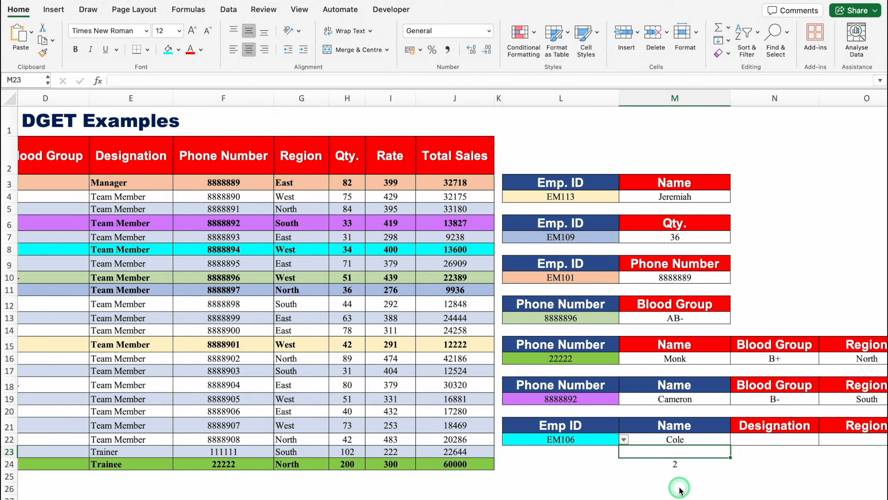
Step: Copy the M22 VLOOKUP formula across to Designation cell N22 and select the copy
click(708, 443)
scroll(722, 495, right, 3)
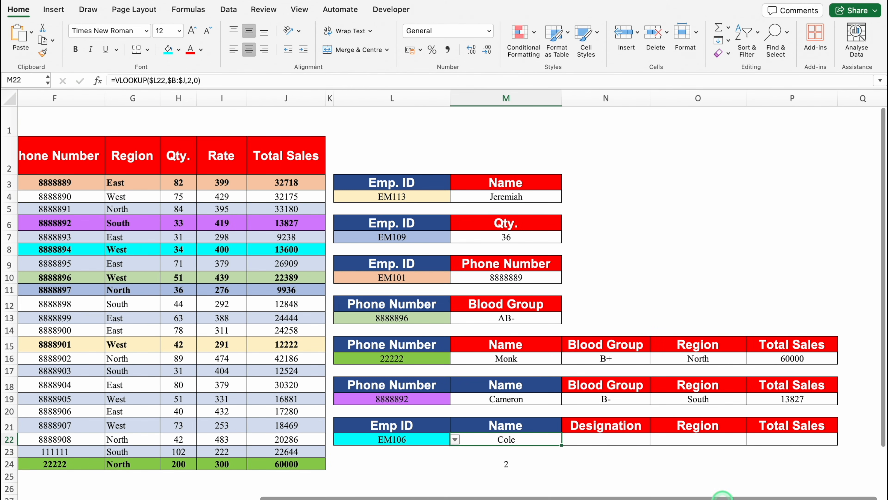
drag(561, 446, 636, 441)
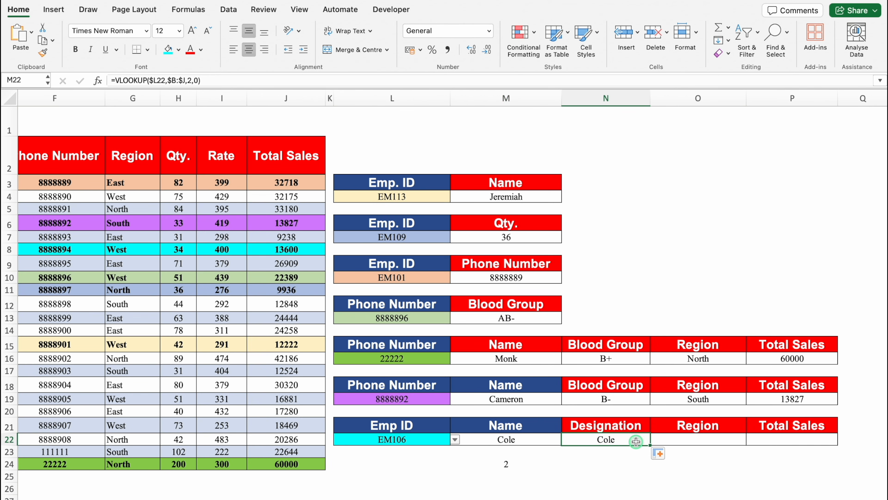
click(636, 441)
Step: Copy the MATCH(M$21,$B$2:$J$2,0) expression from the M24 formula without its equals sign
click(511, 465)
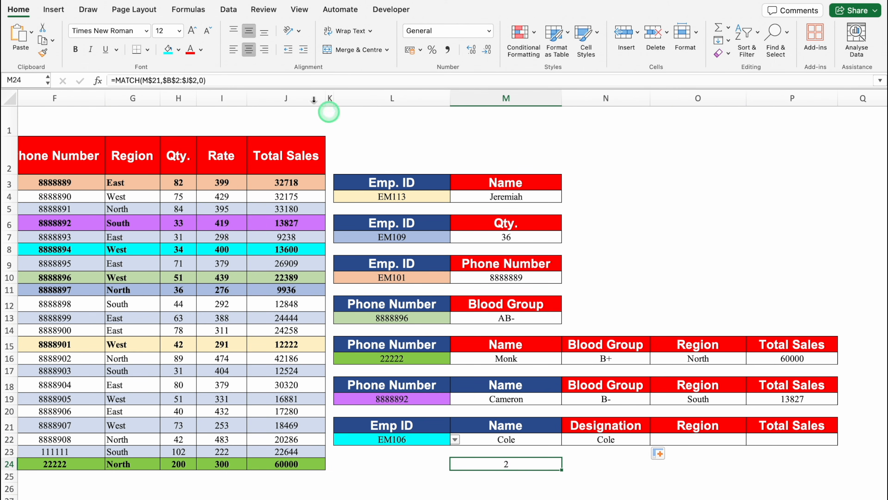
drag(218, 78, 110, 78)
key(super+c)
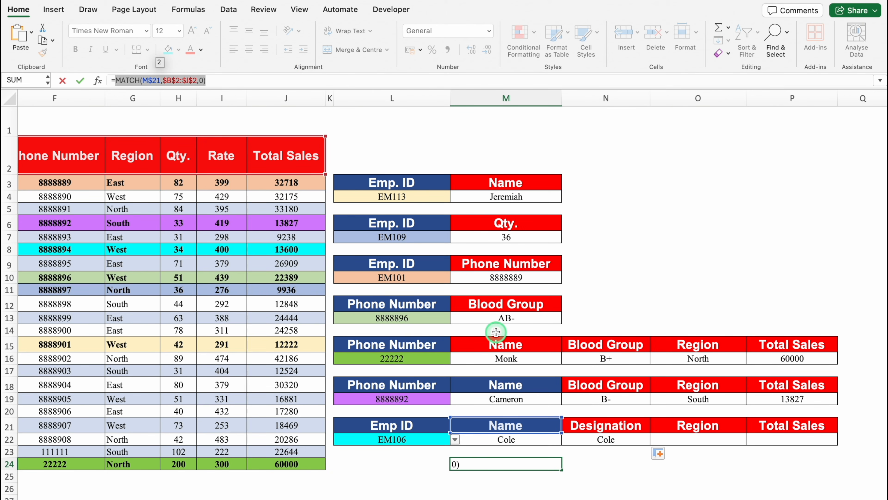
Step: Replace column index 2 in the M22 VLOOKUP formula with the copied MATCH(M$21,$B$2:$J$2,0) expression
key(Escape)
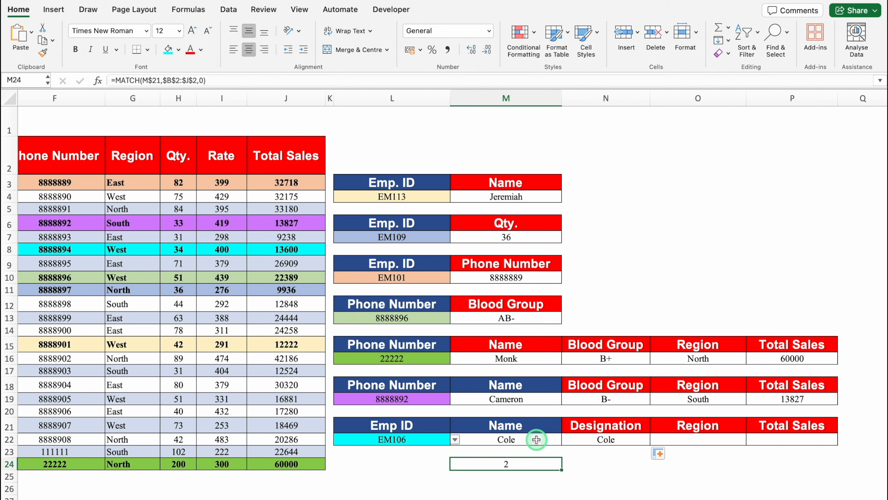
click(537, 439)
double_click(536, 440)
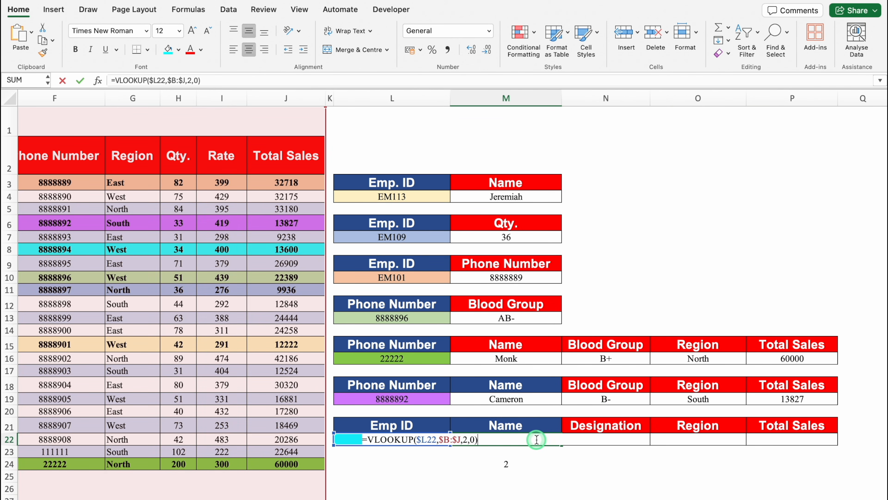
click(467, 440)
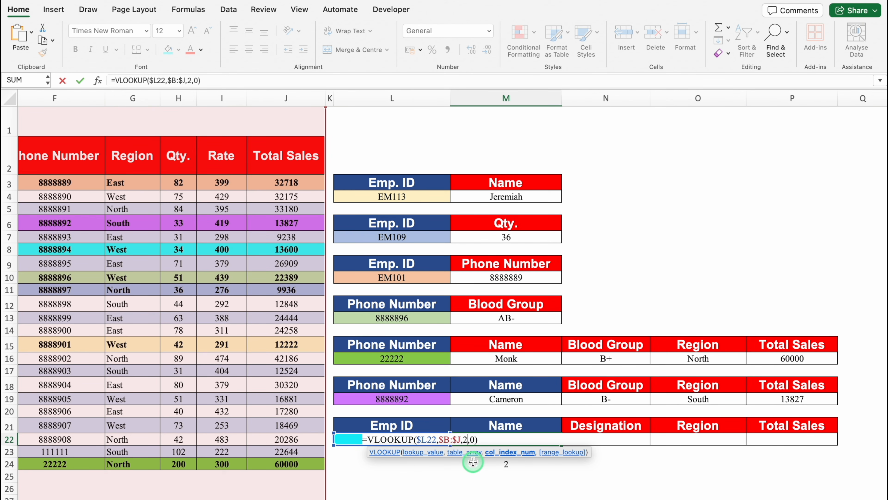
key(BackSpace)
key(super+v)
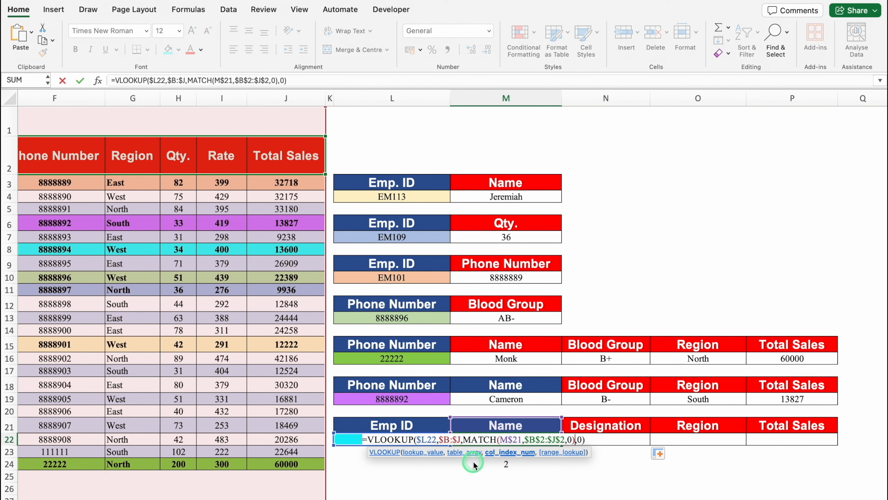
key(Return)
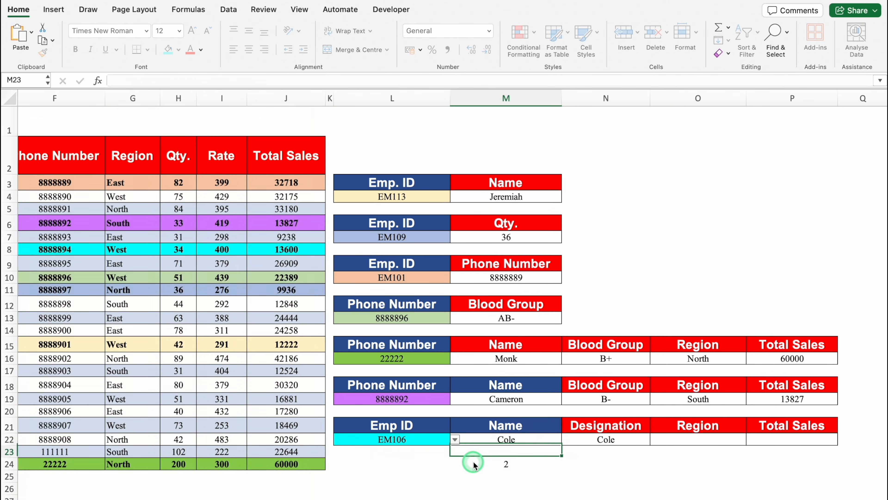
Step: Fill the M22 VLOOKUP-MATCH formula across Designation, Region and Total Sales to P22
key(Up)
drag(562, 446, 817, 460)
click(804, 476)
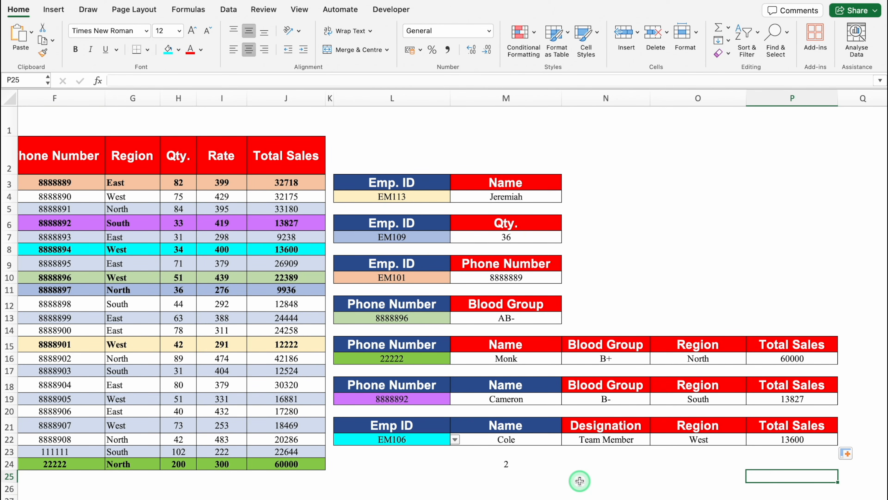
Step: Wrap the M22 VLOOKUP formula in IFERROR with an empty string "" as the value if error
click(524, 442)
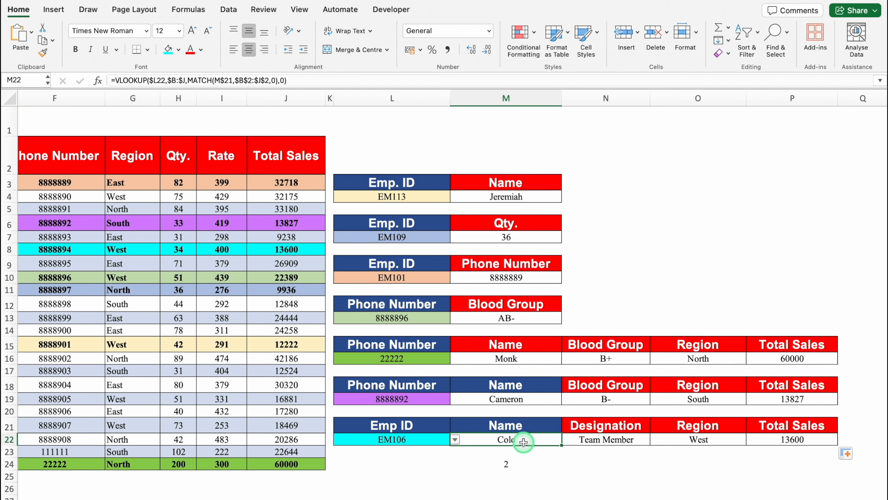
double_click(483, 440)
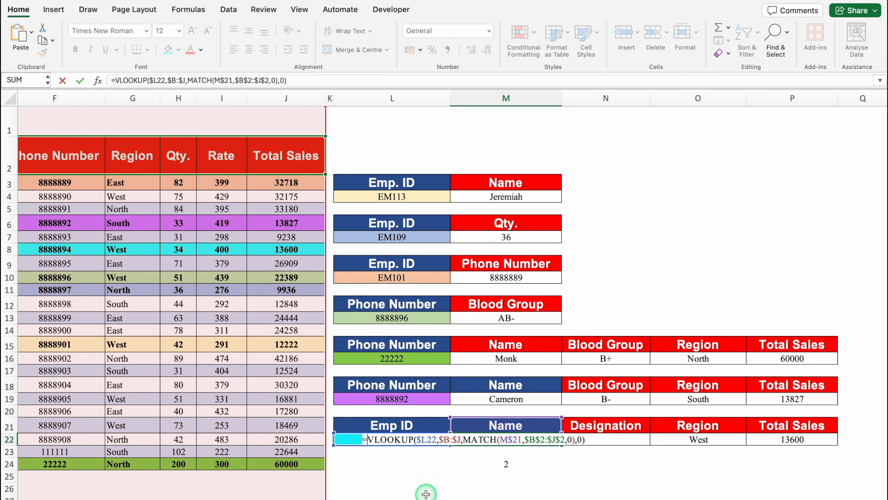
text(IFER)
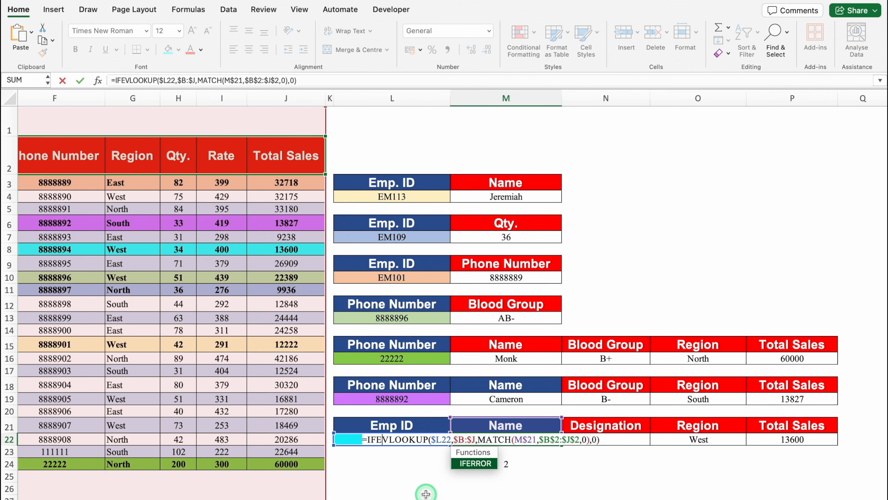
double_click(487, 464)
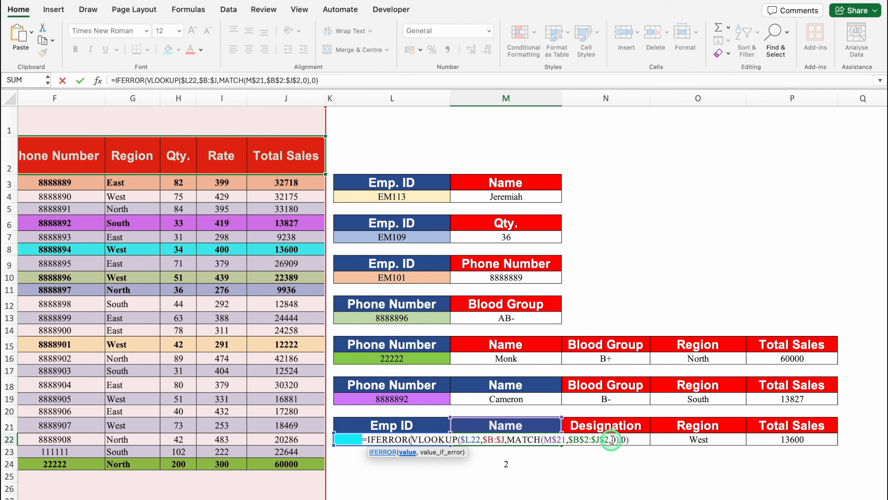
click(630, 440)
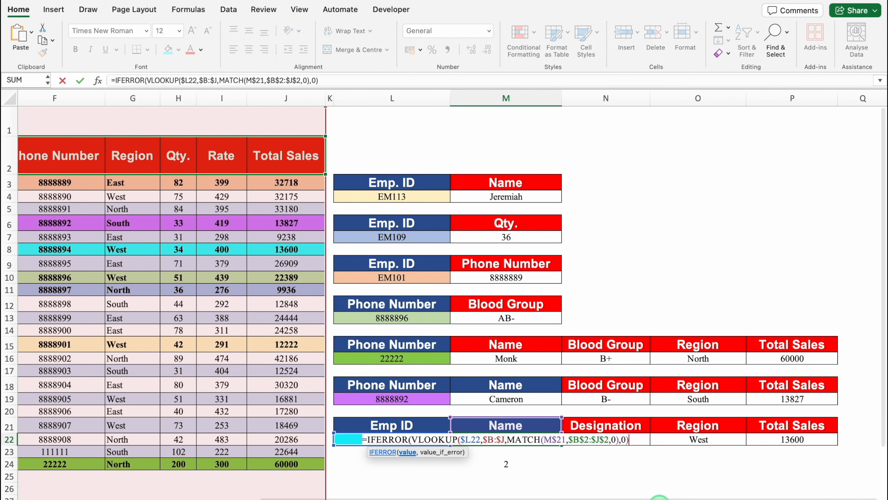
text(,"")
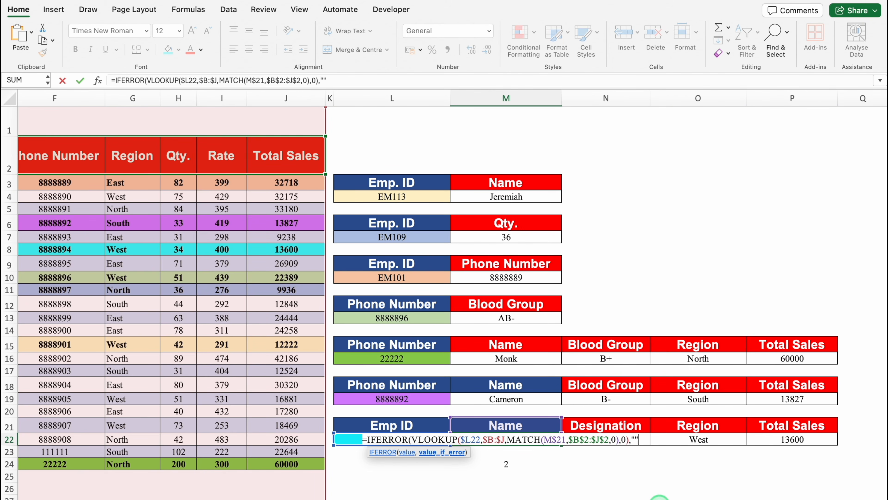
text())
key(Return)
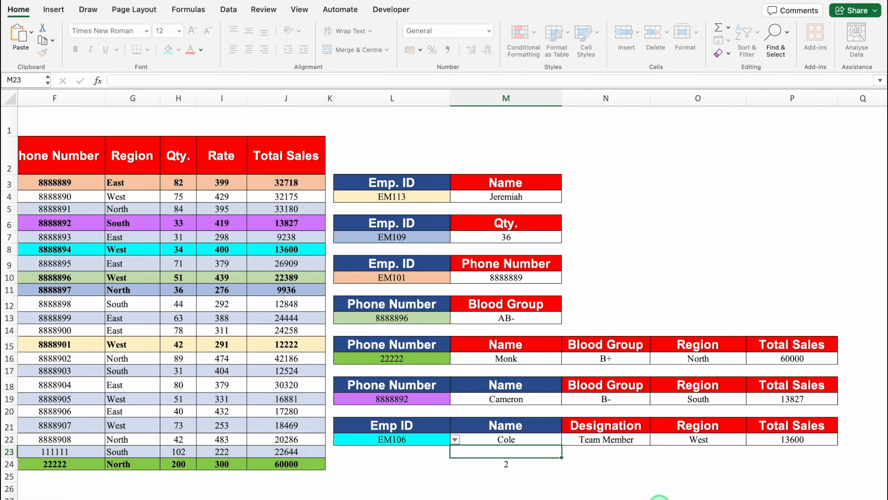
Step: Clear the helper MATCH formula in M24 and fill the M22 IFERROR formula across to P22
key(Down)
key(Delete)
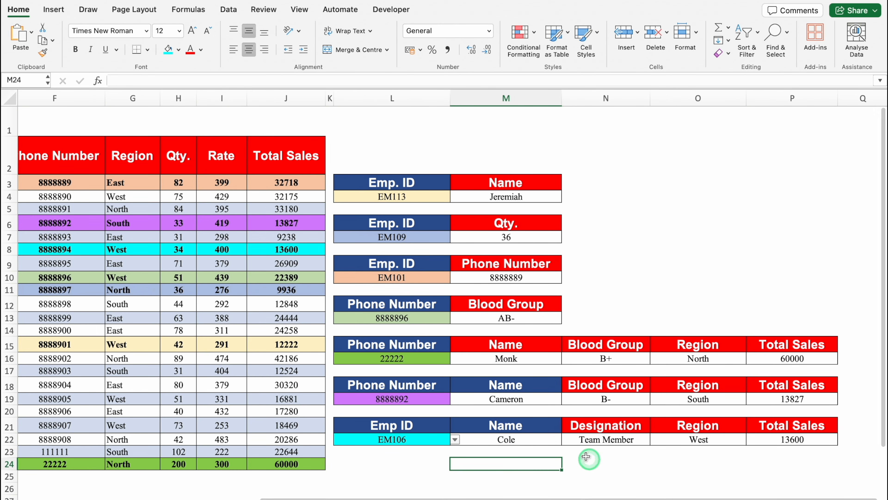
click(558, 442)
drag(561, 444, 815, 461)
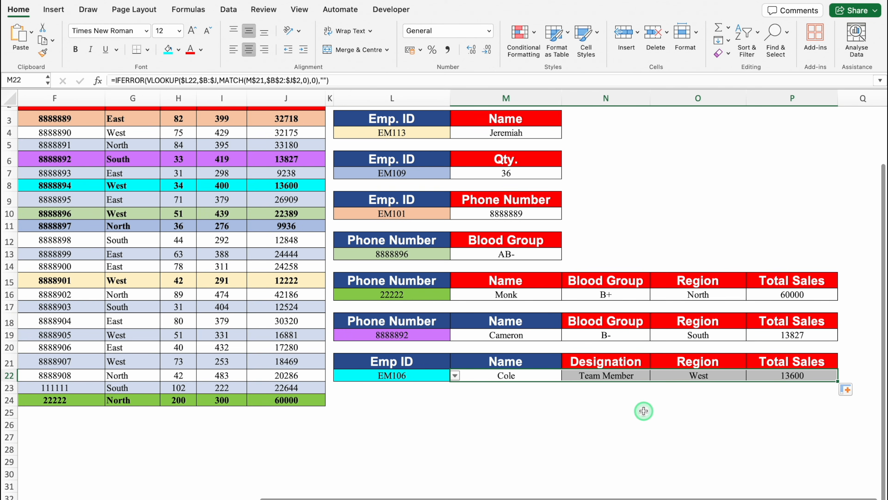
Step: Fill the M22:P22 formulas down to row 37 and extend the Emp ID series from L22 down to L37
drag(838, 381, 838, 450)
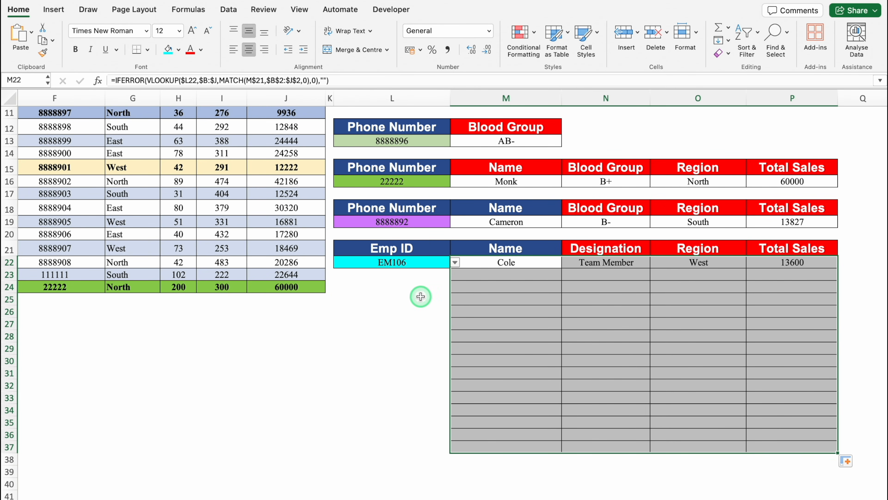
click(418, 276)
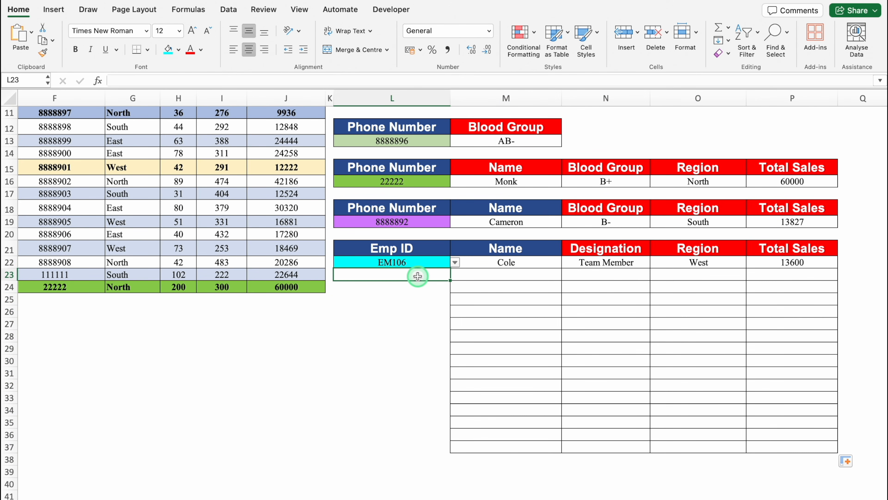
click(413, 263)
drag(451, 268, 452, 452)
click(517, 477)
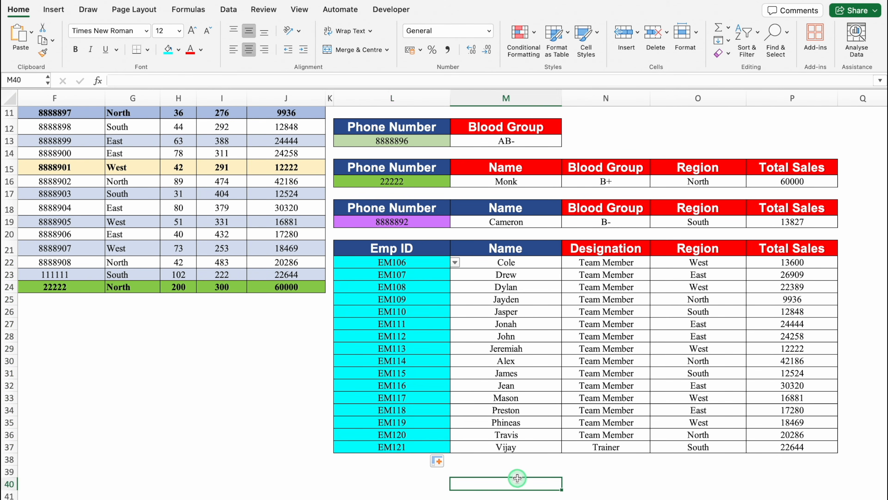